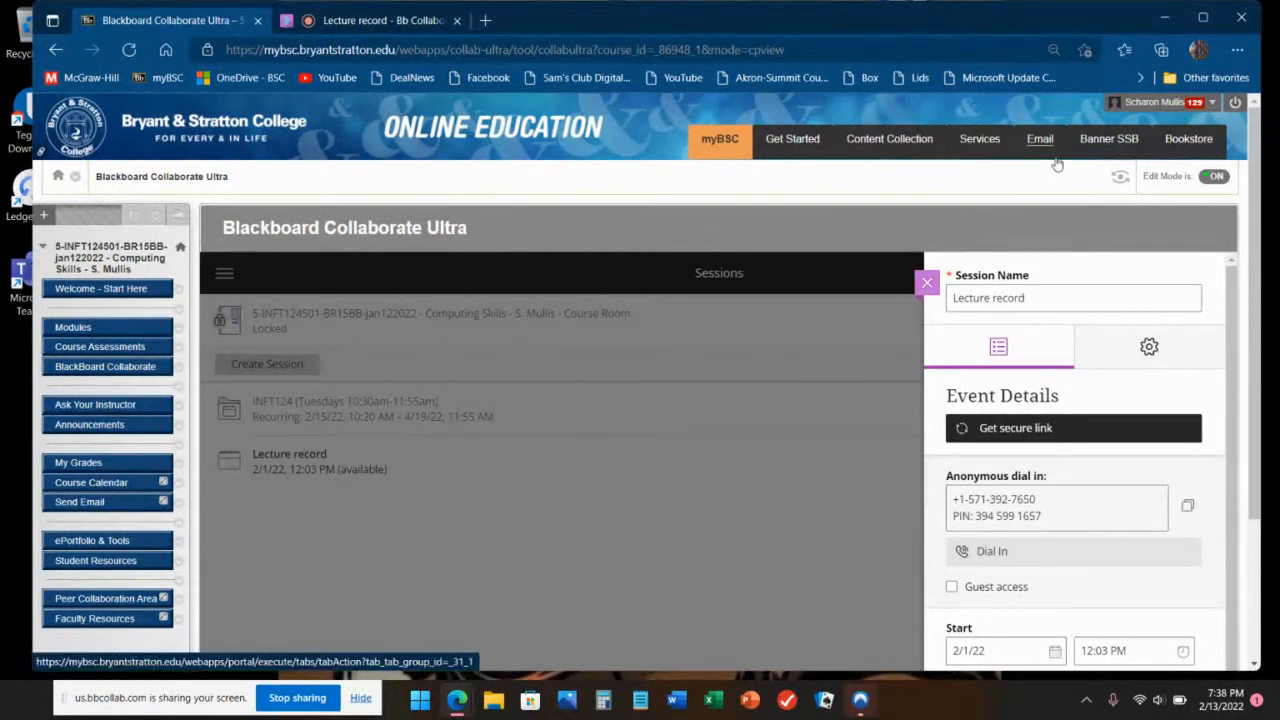
# Step: Return to the myBSC portal and open the college e-mail in Outlook in a new tab
pyautogui.click(698, 148)
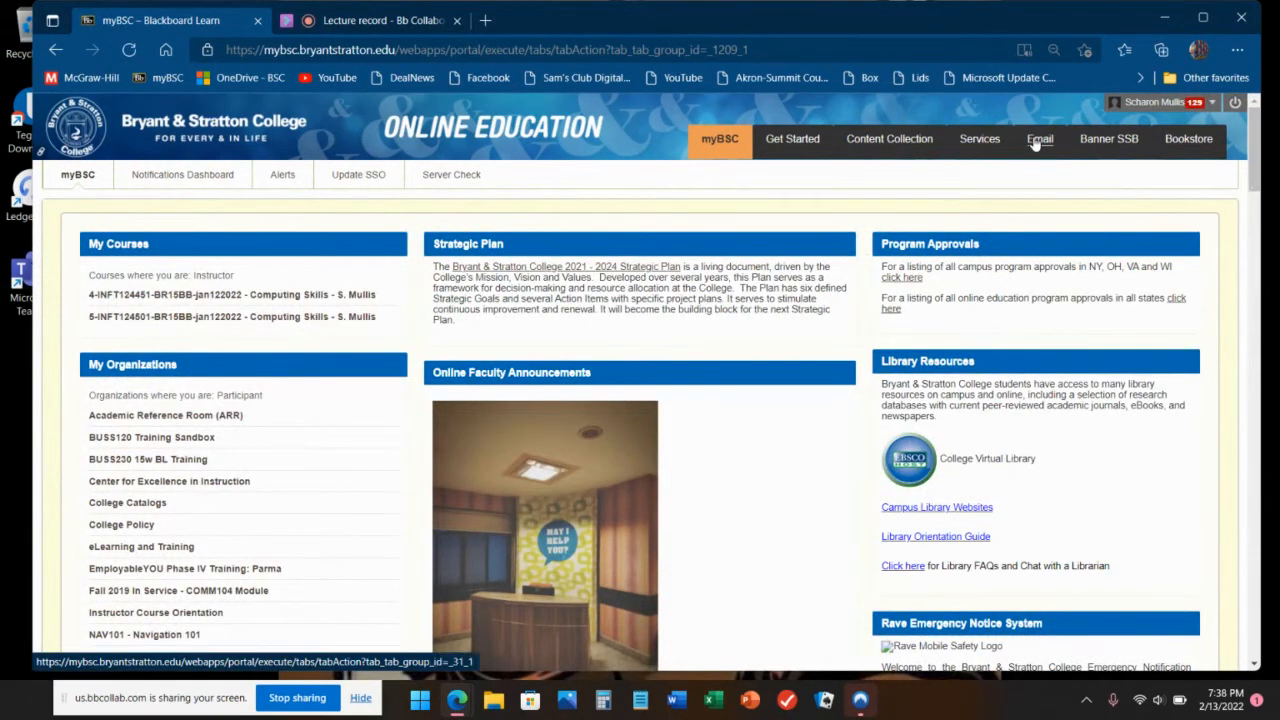
pyautogui.click(1038, 139)
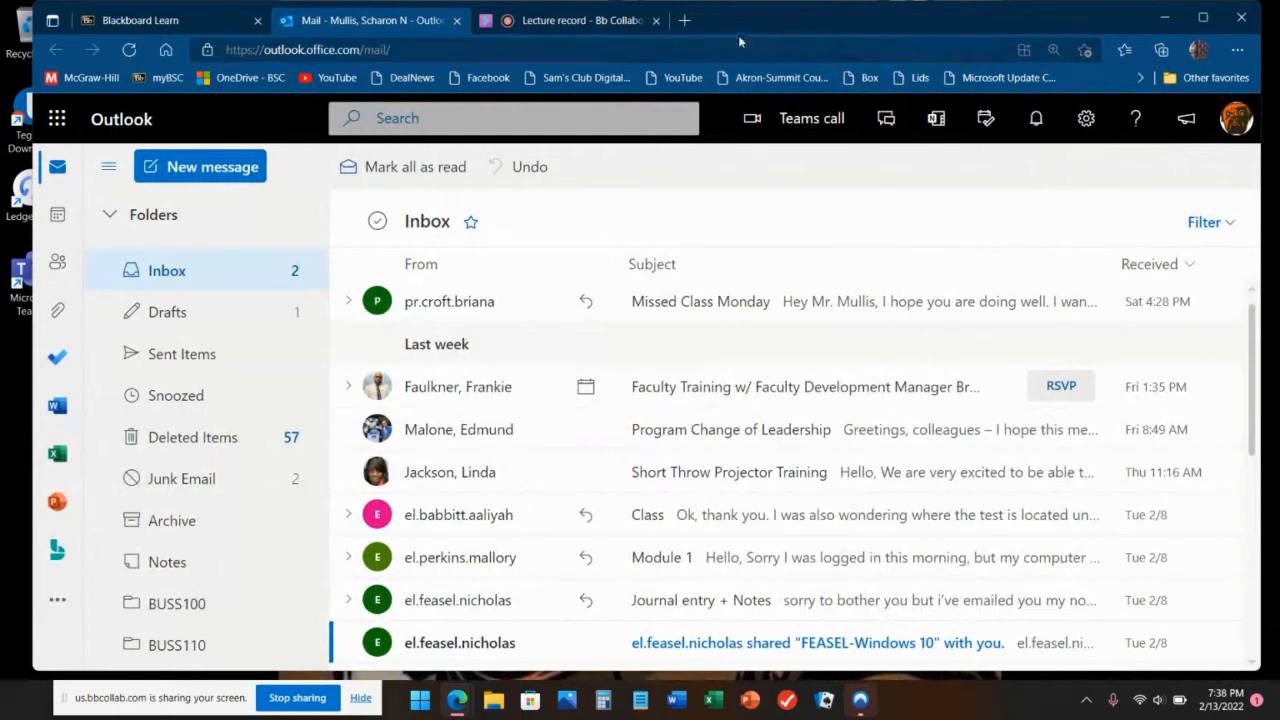
# Step: Open a new browser tab and go to onedrive.com
pyautogui.click(686, 24)
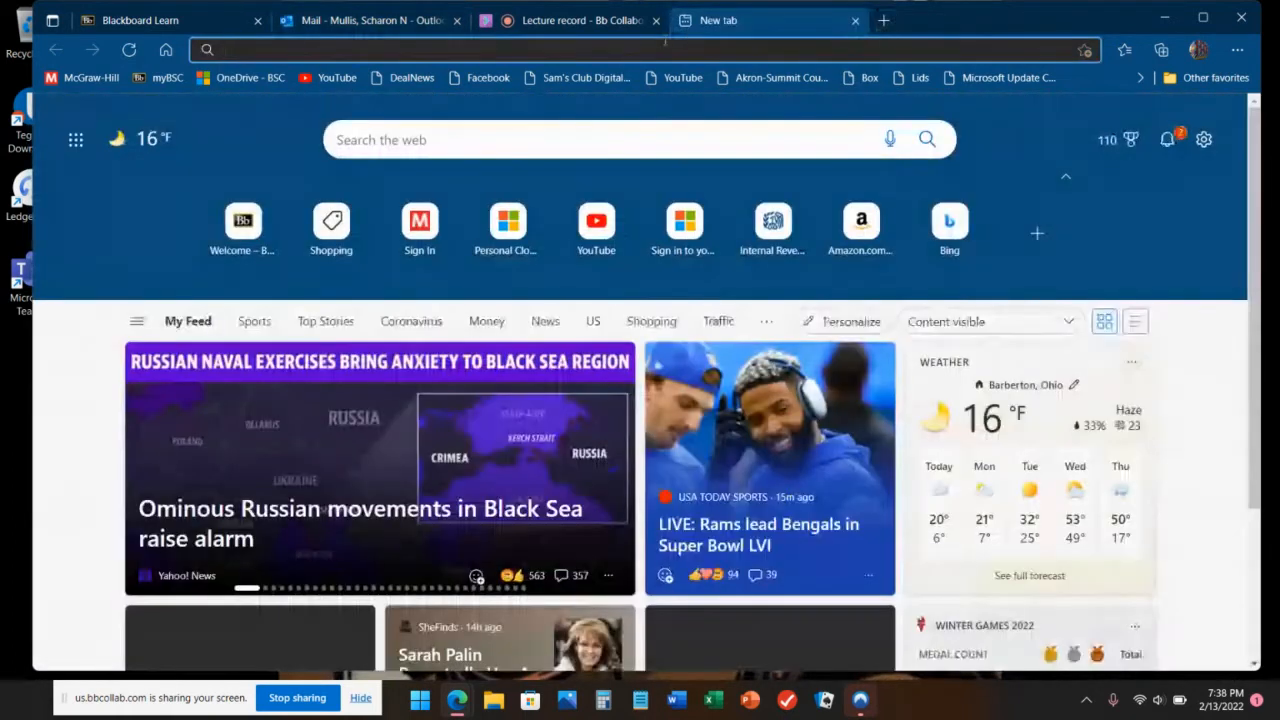
pyautogui.click(628, 52)
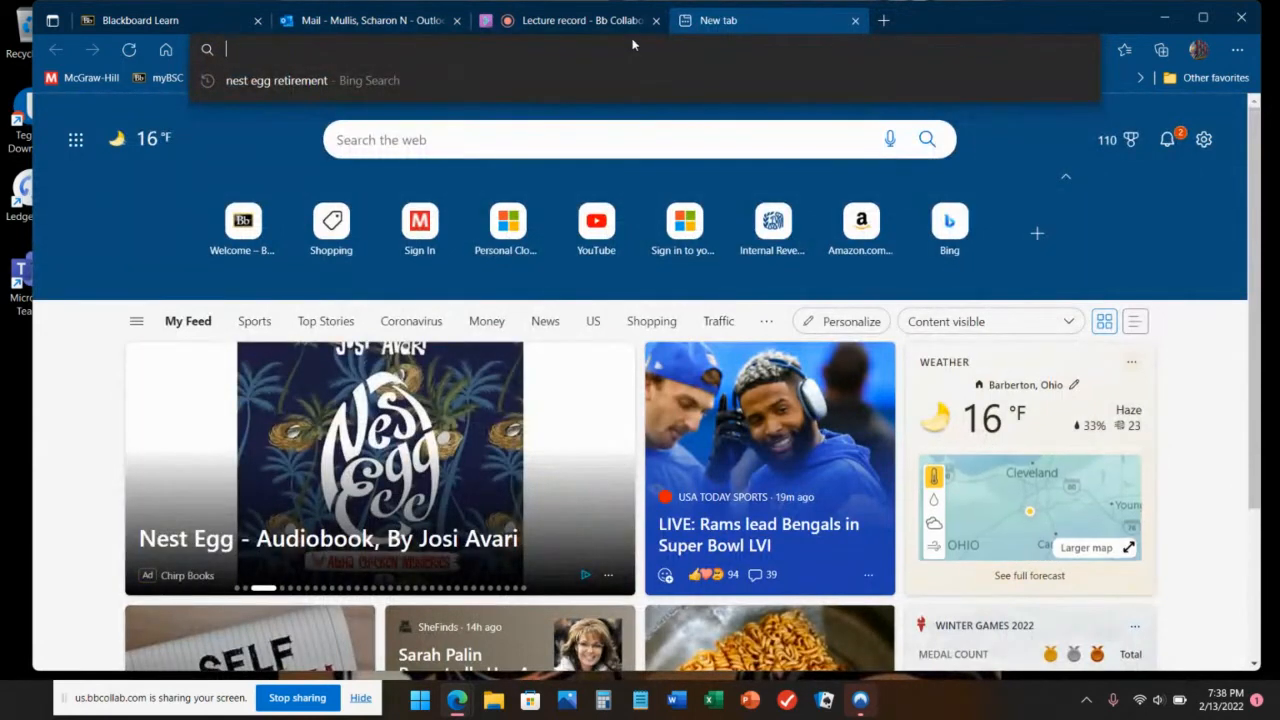
pyautogui.write('onedri')
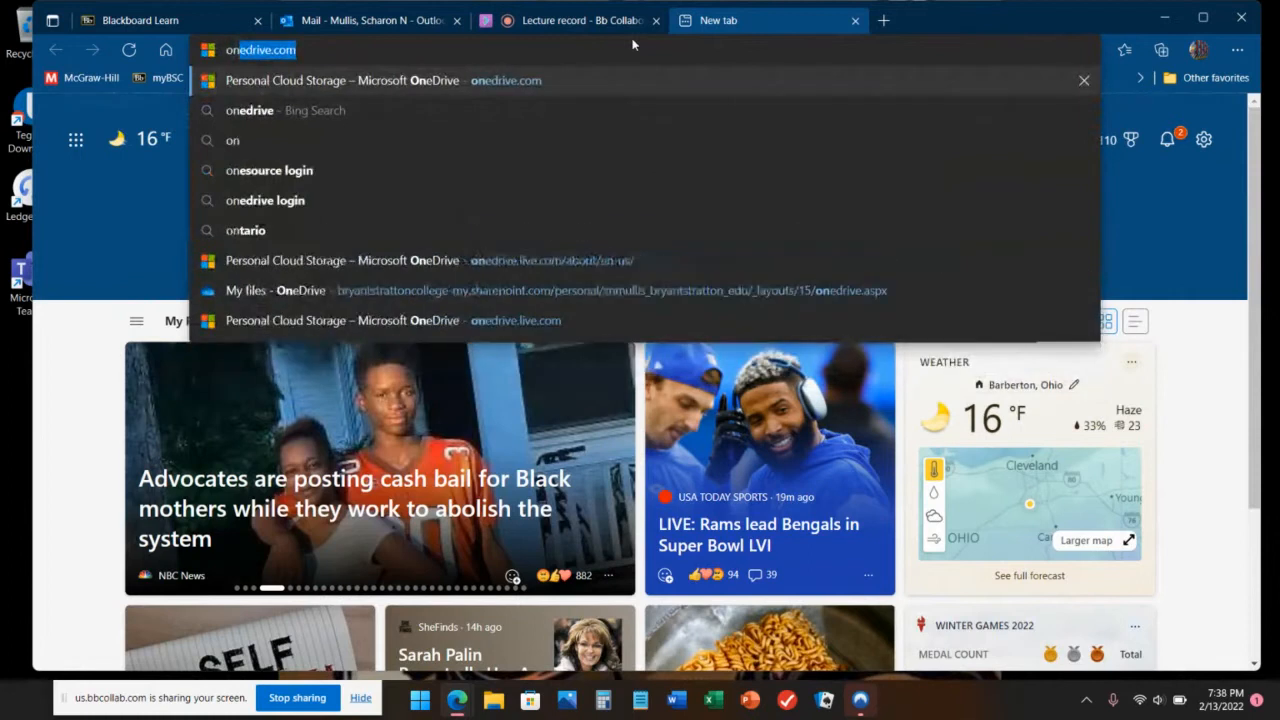
pyautogui.write('ve.com')
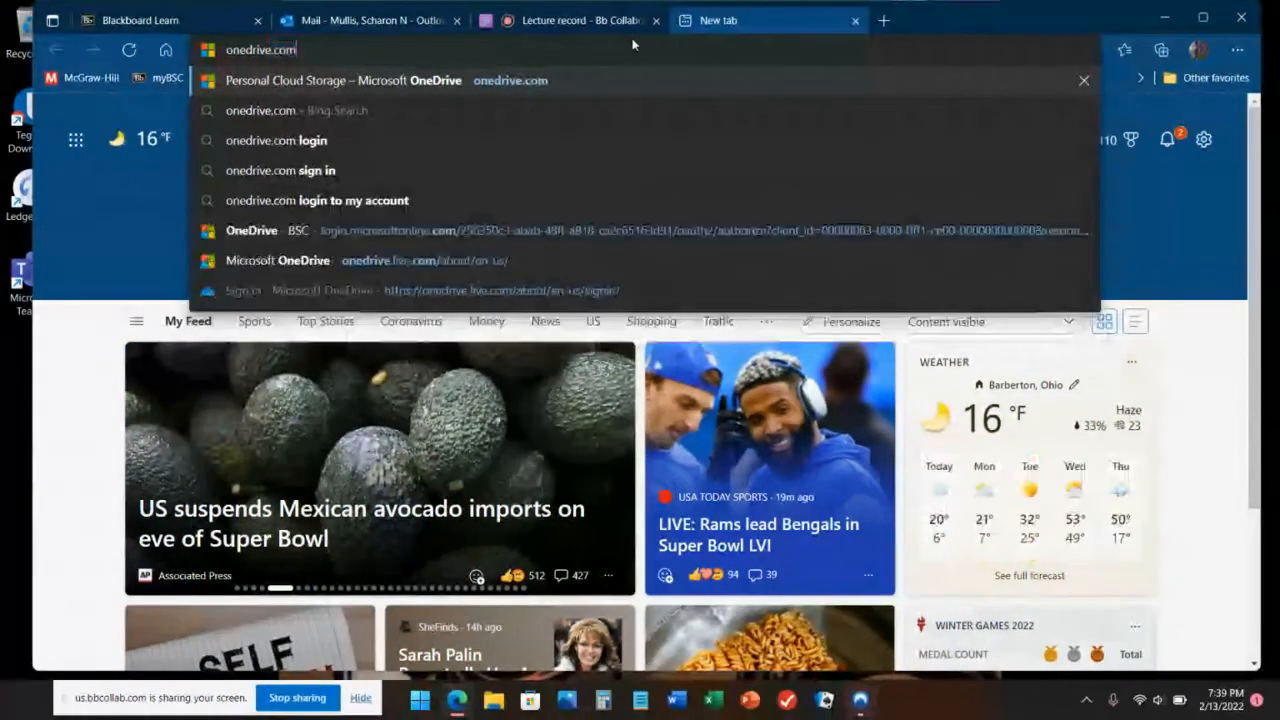
pyautogui.press('Return')
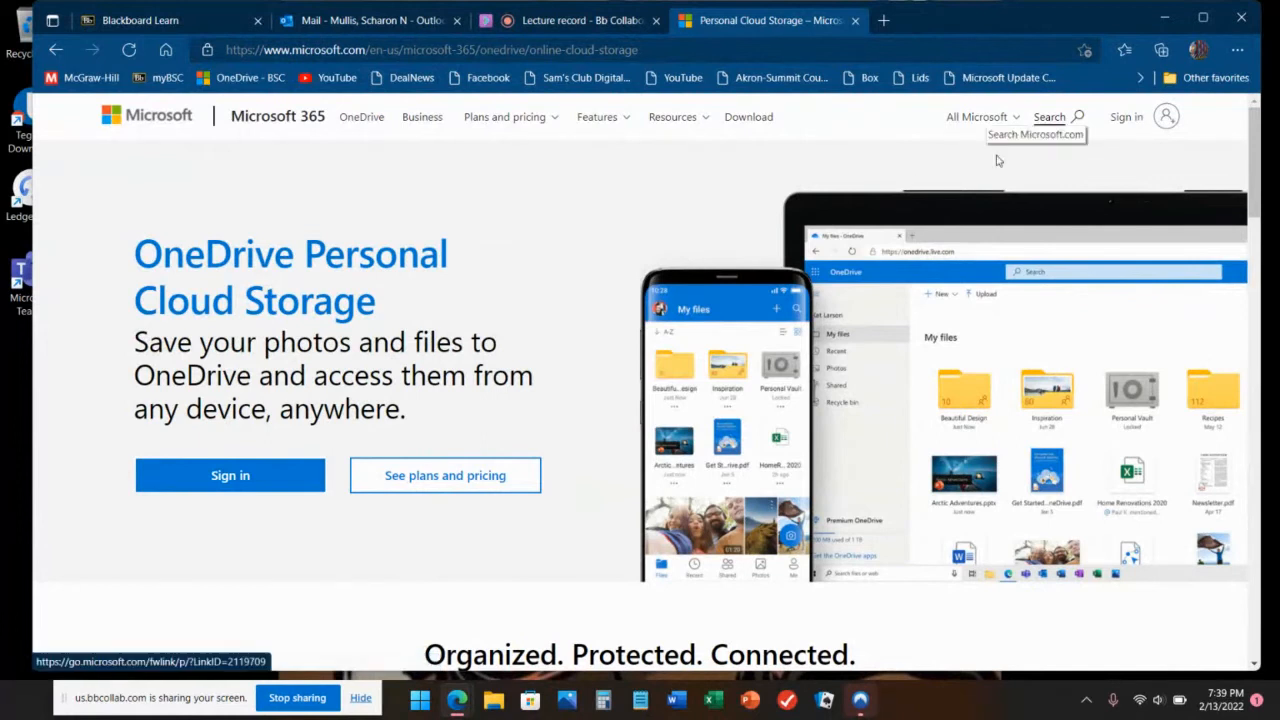
# Step: Sign in to OneDrive with the school account e-mail address
pyautogui.click(260, 488)
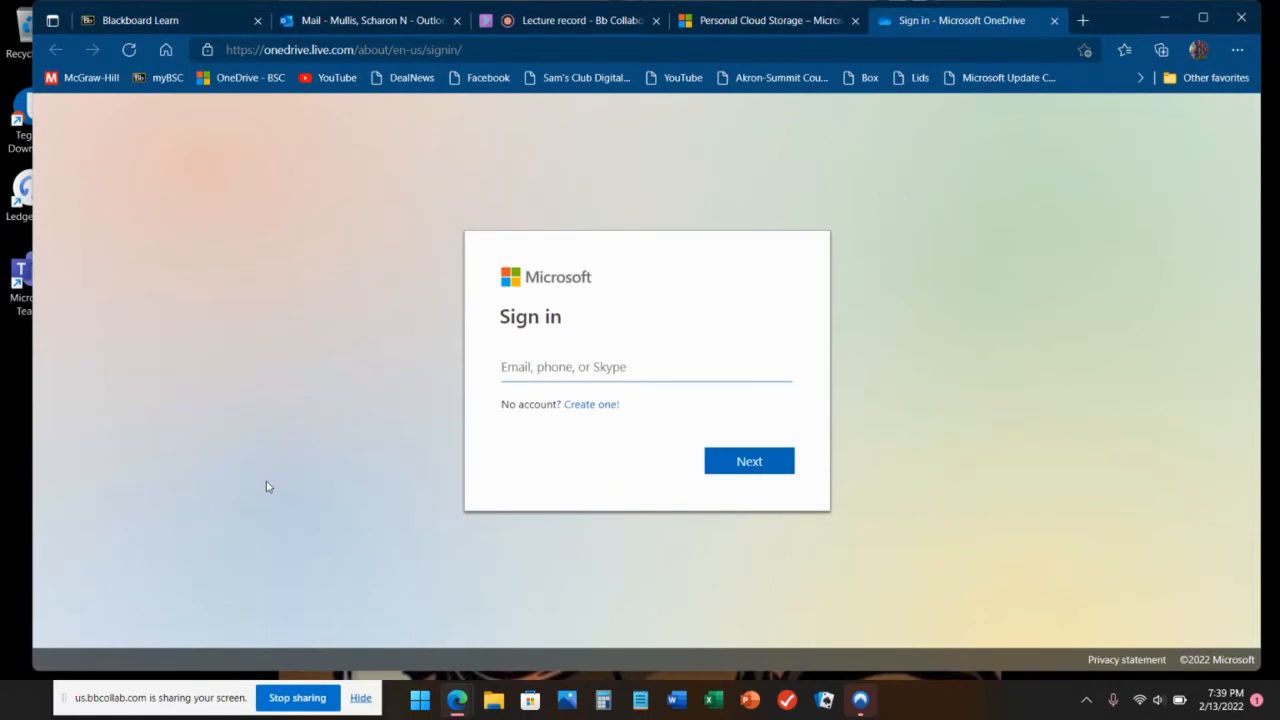
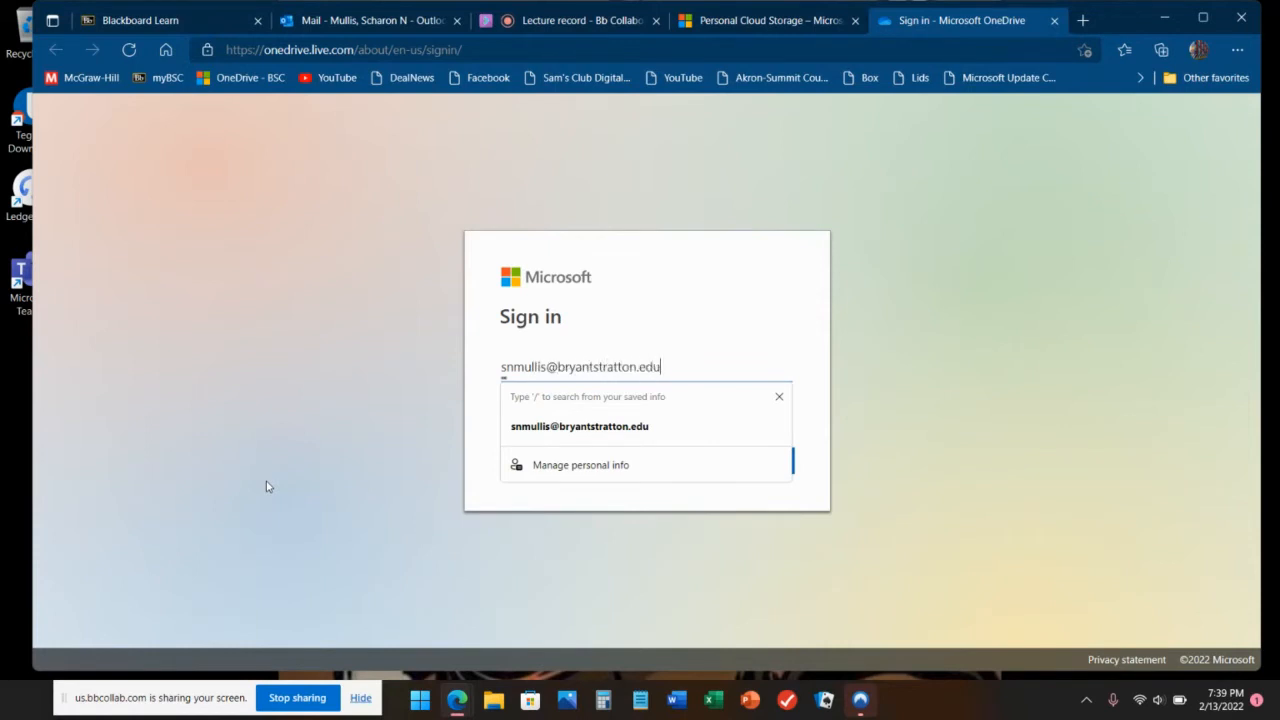
pyautogui.press('Return')
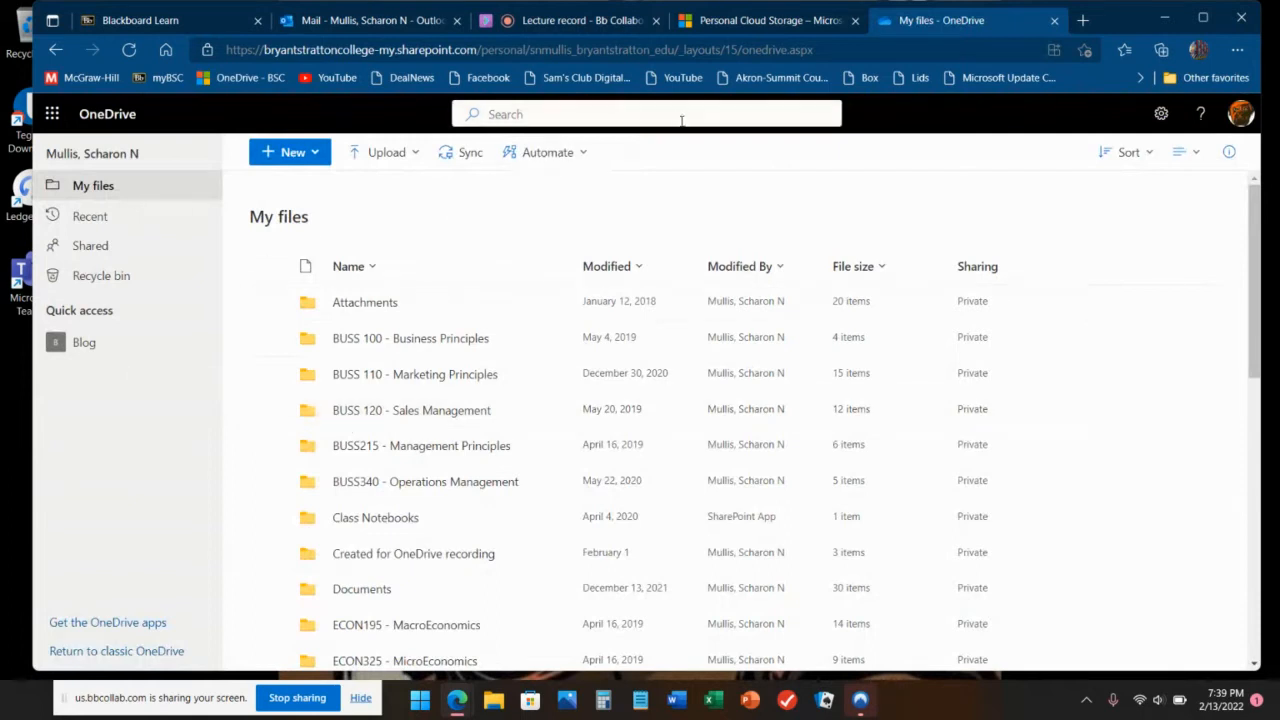
# Step: Close the old Outlook tab and relaunch Outlook from OneDrive's Microsoft 365 app launcher
pyautogui.click(375, 21)
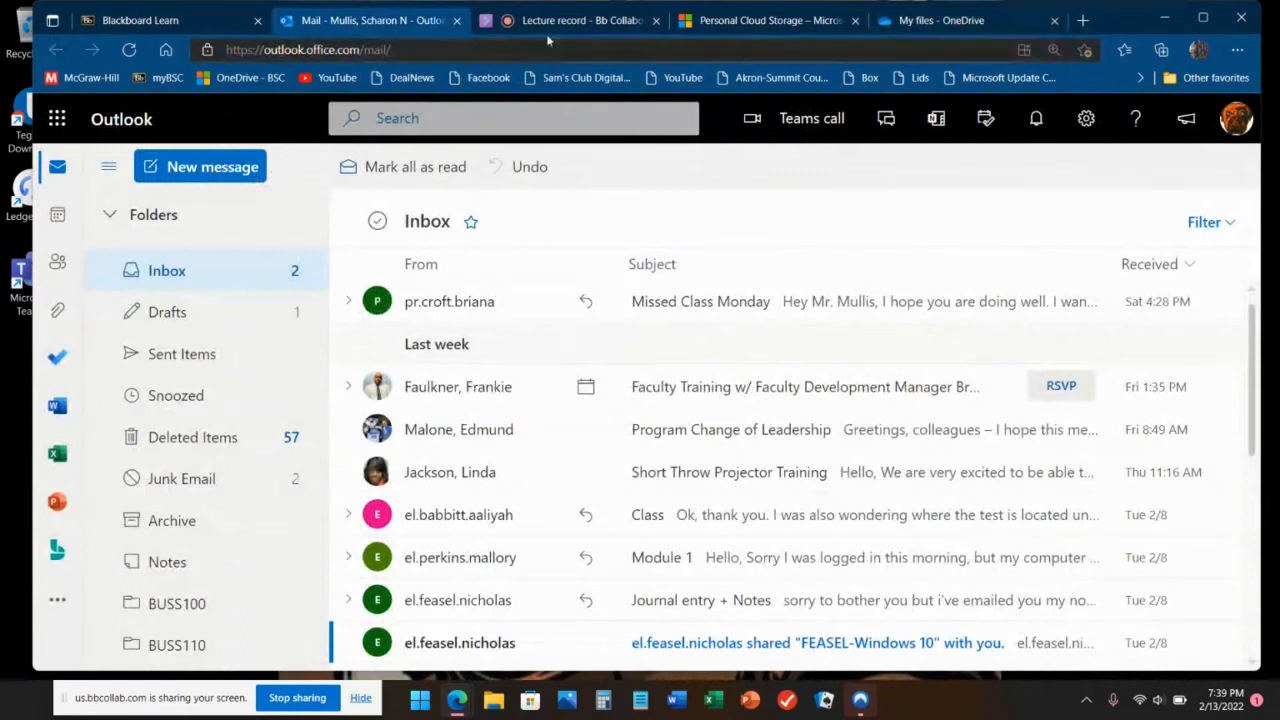
pyautogui.click(457, 20)
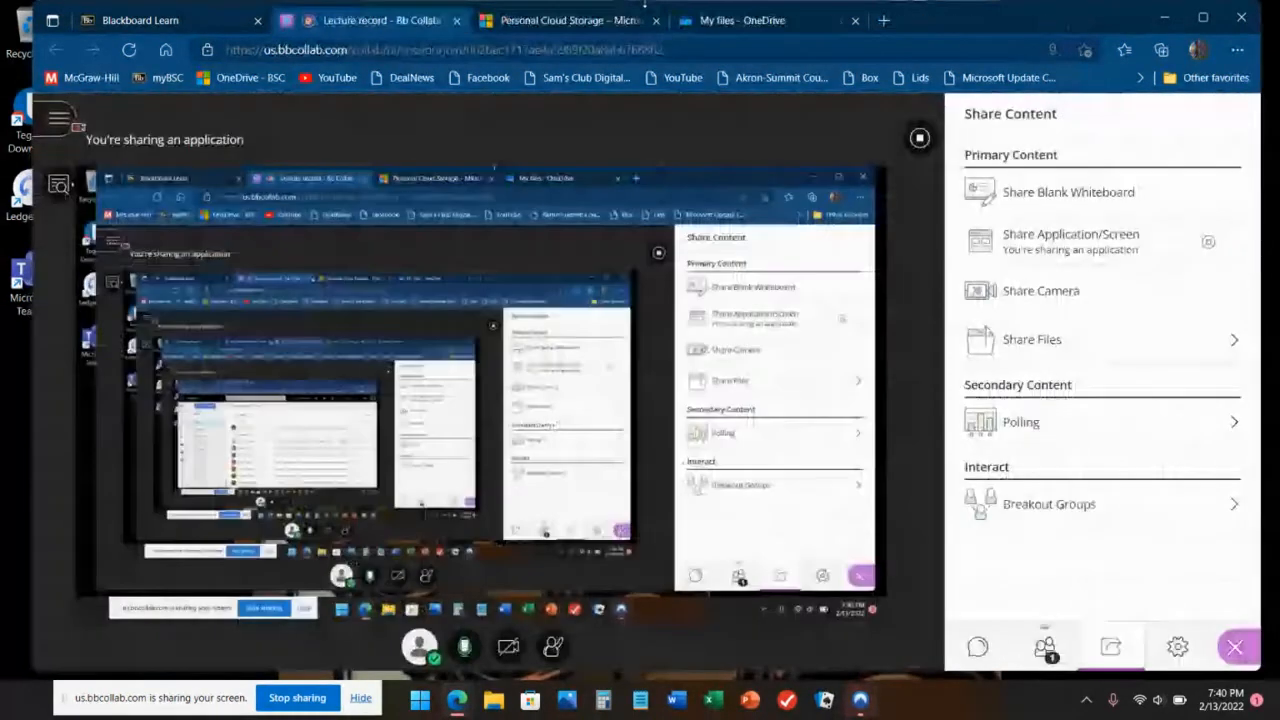
pyautogui.click(711, 21)
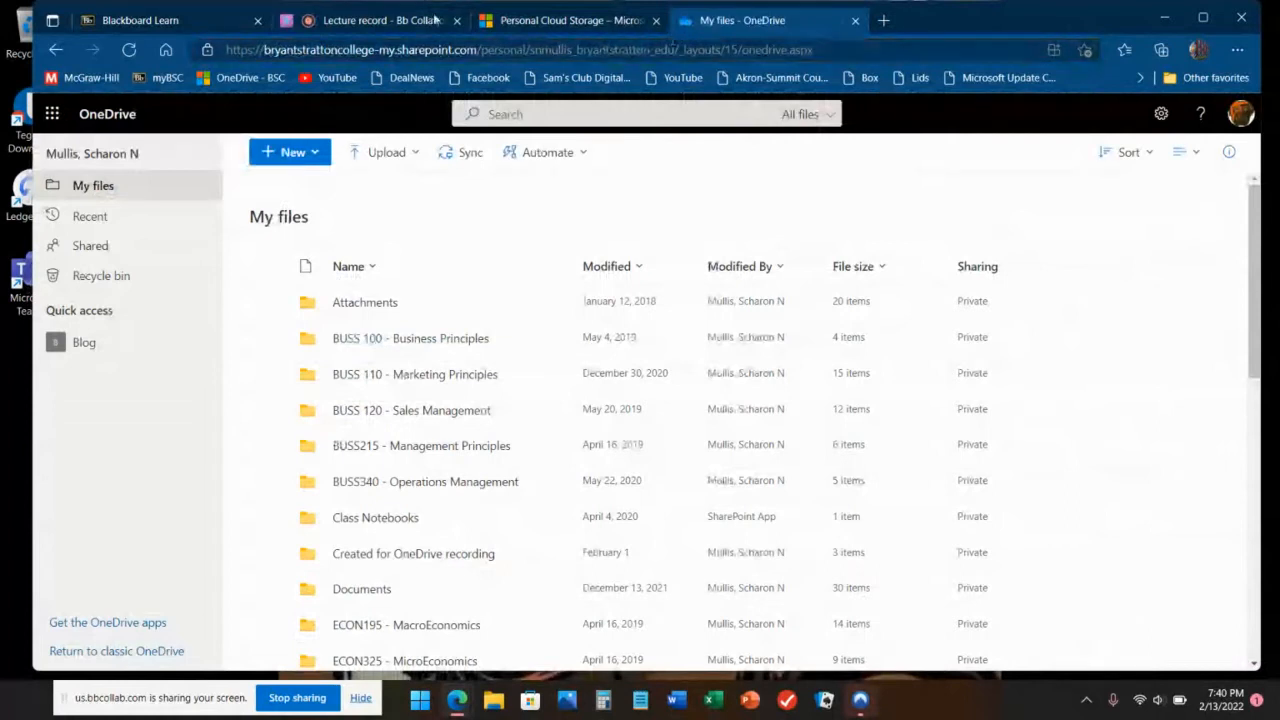
pyautogui.click(53, 116)
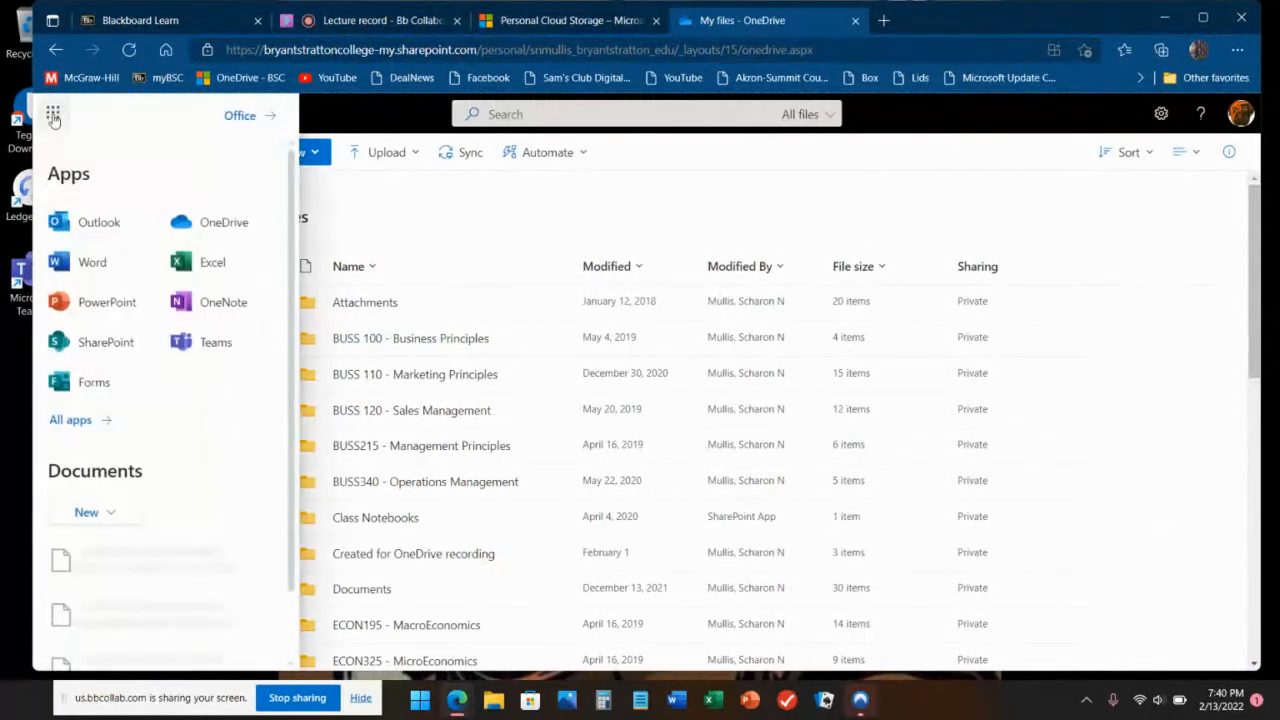
pyautogui.click(101, 229)
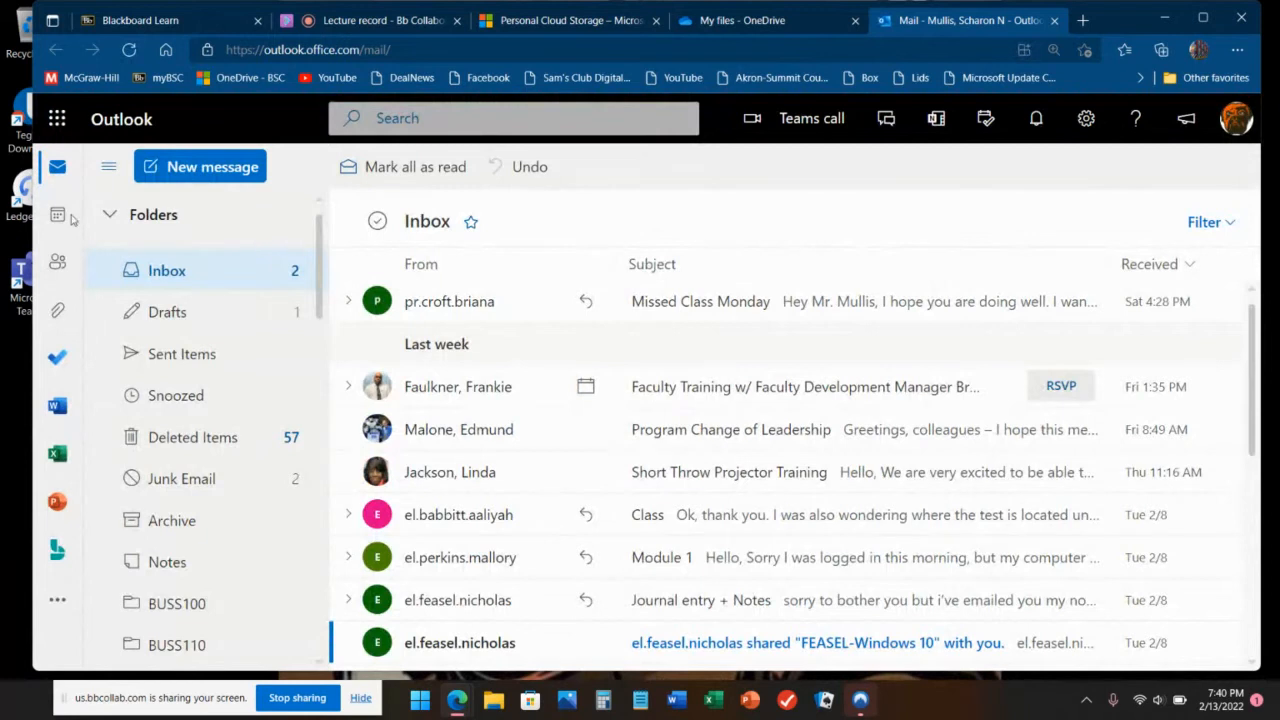
# Step: Dismiss the app launcher and right-click the Folders header to show the new-folder option
pyautogui.click(59, 122)
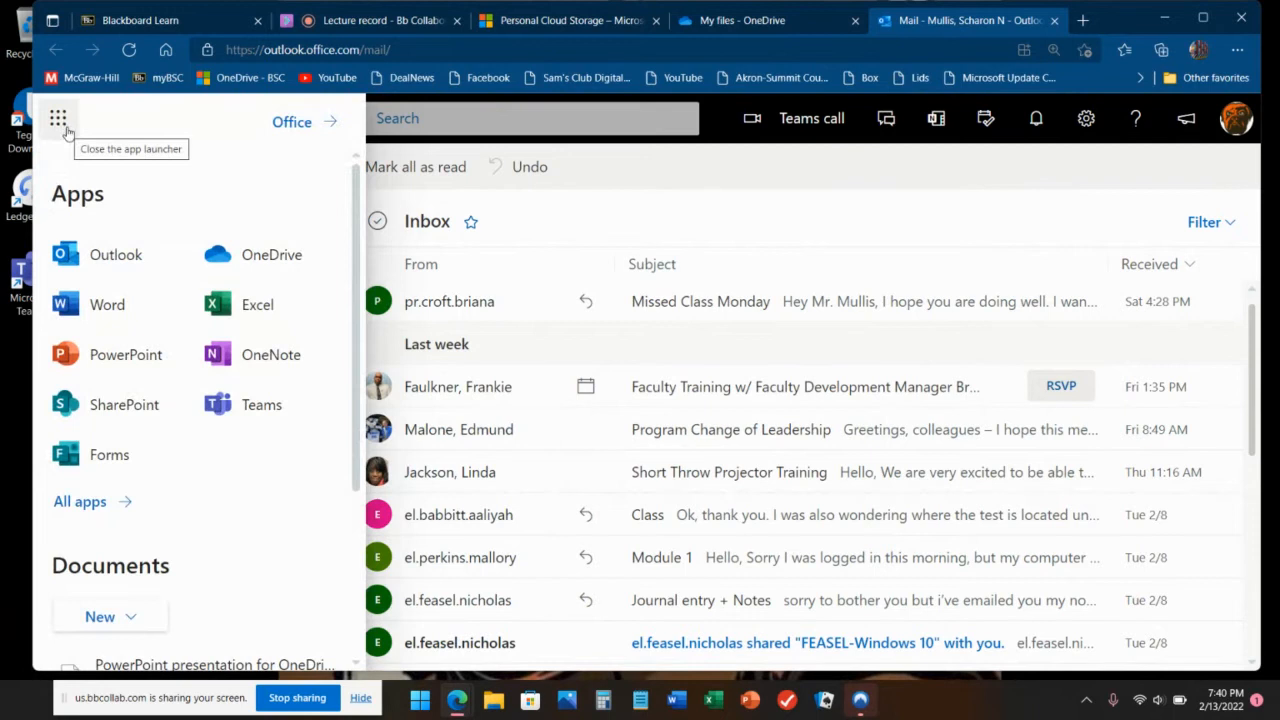
pyautogui.click(46, 127)
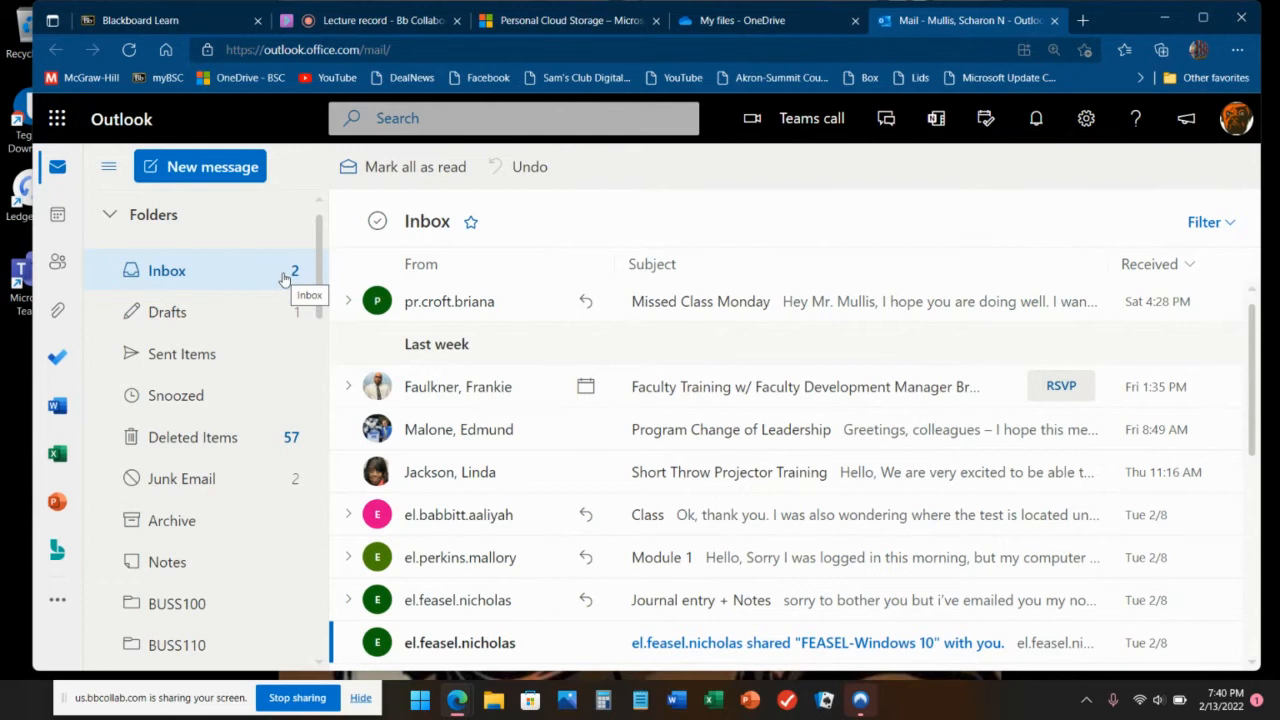
pyautogui.click(138, 226)
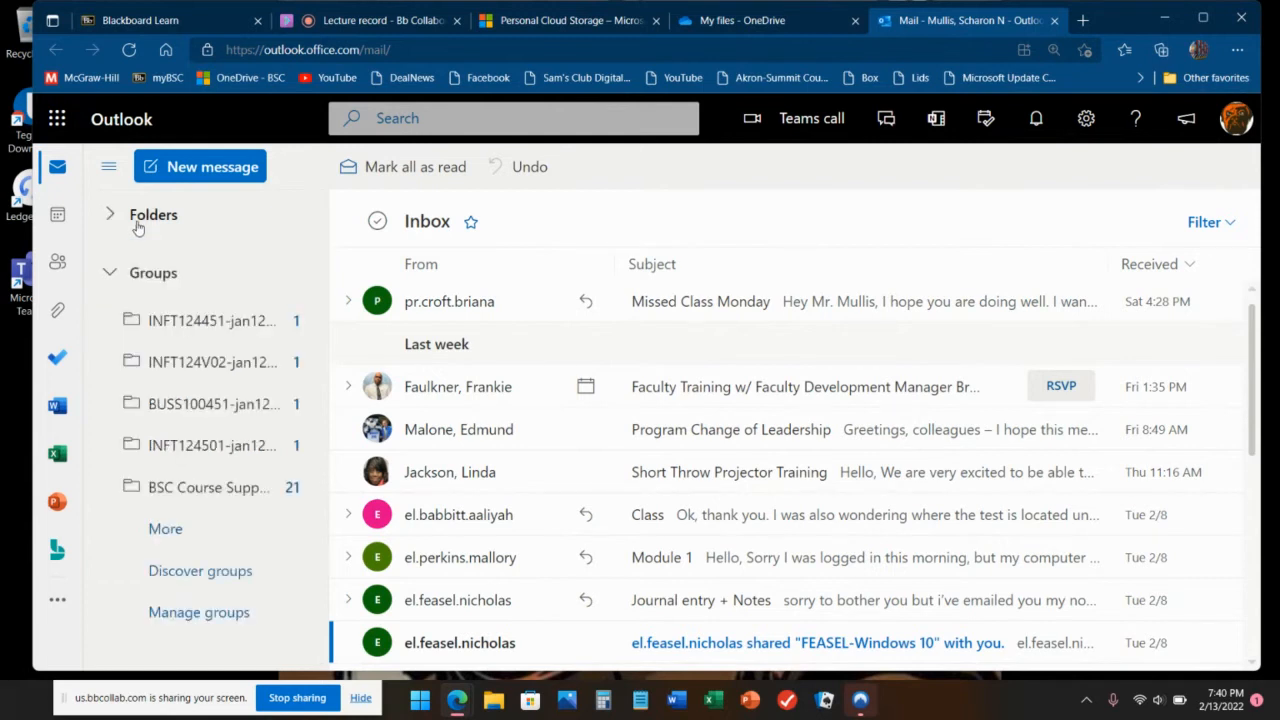
pyautogui.rightClick(156, 216)
pyautogui.click(155, 216)
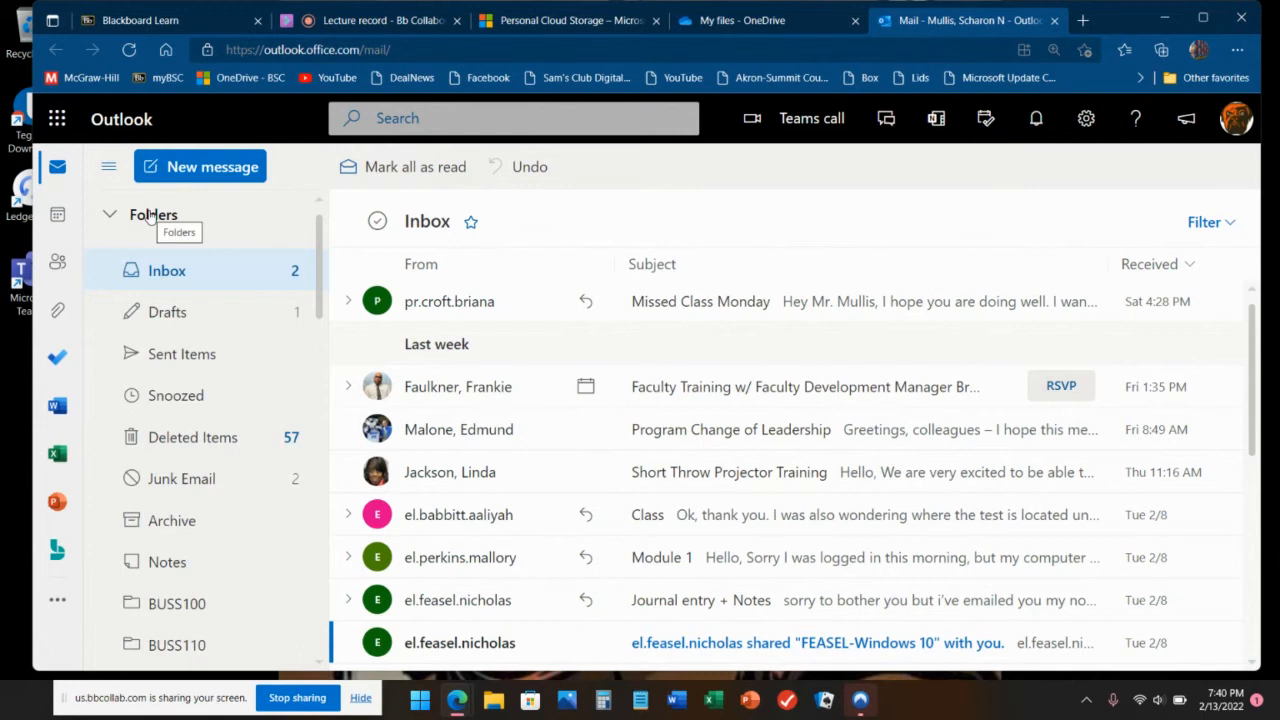
pyautogui.rightClick(149, 214)
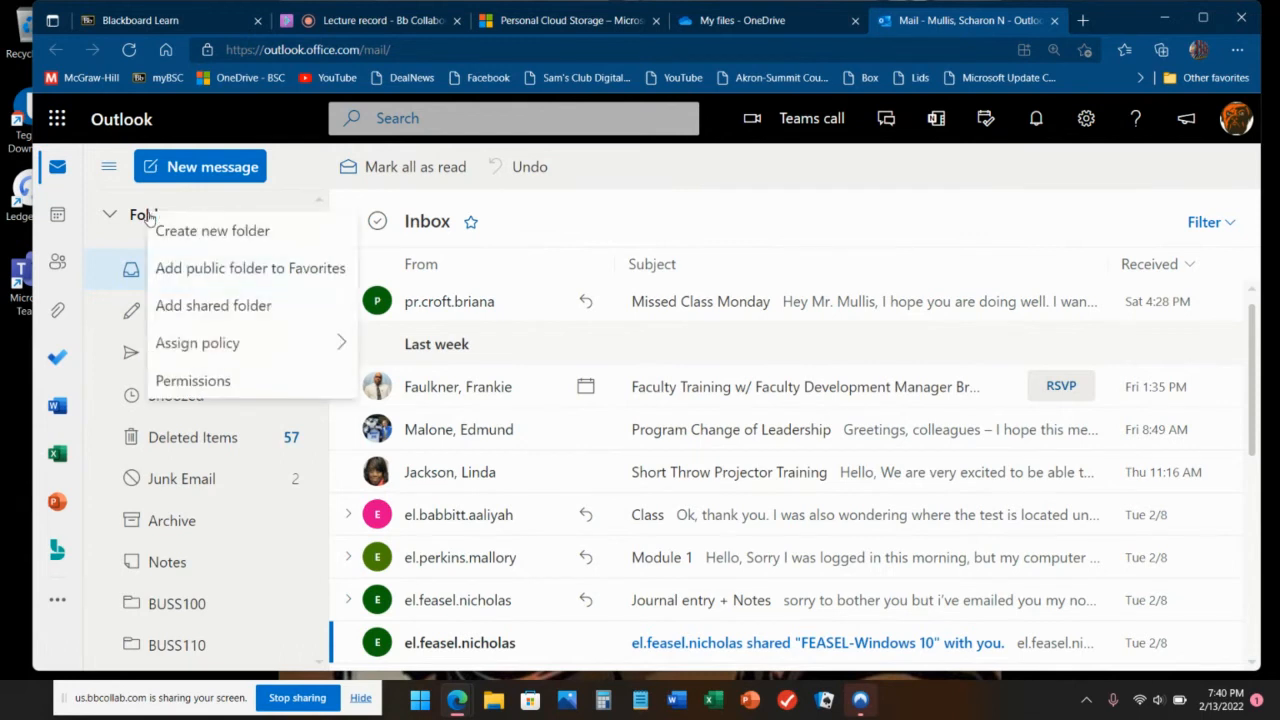
# Step: Create a new mail folder named 'INFT124 test'
pyautogui.click(212, 231)
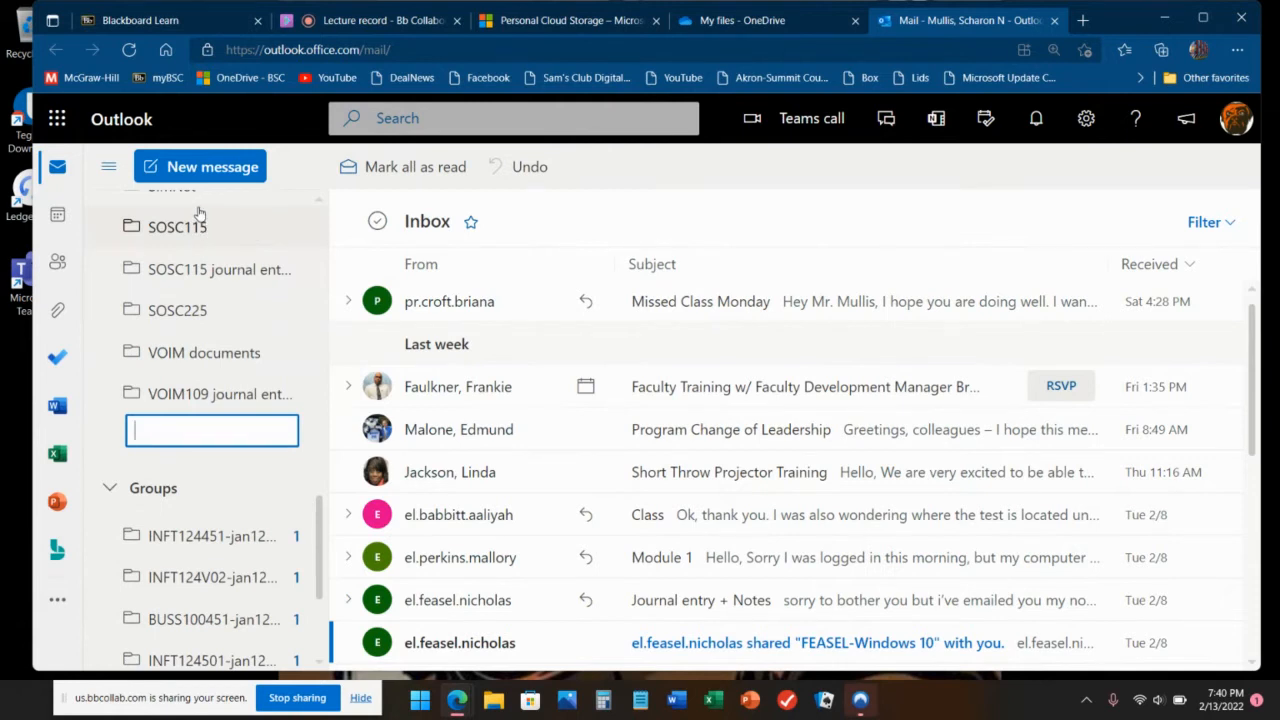
pyautogui.write('INFT124 ')
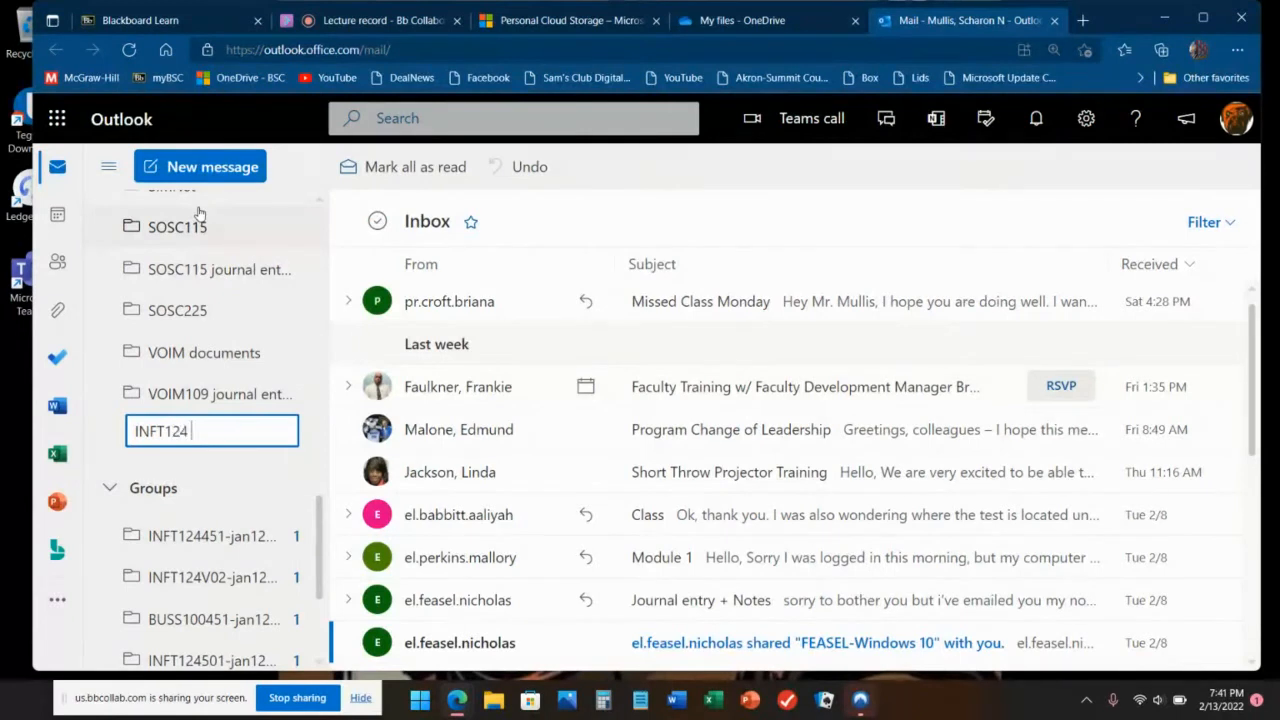
pyautogui.write('test')
pyautogui.press('Return')
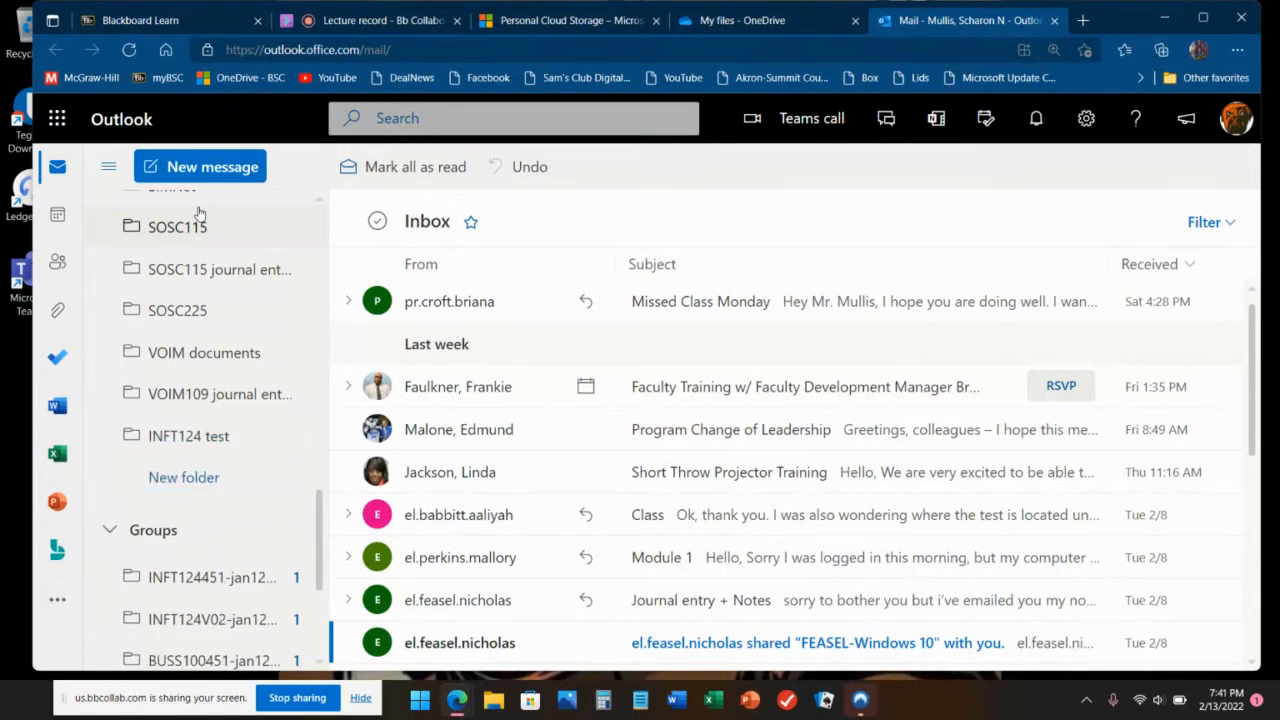
pyautogui.scroll(8, 197, 230)
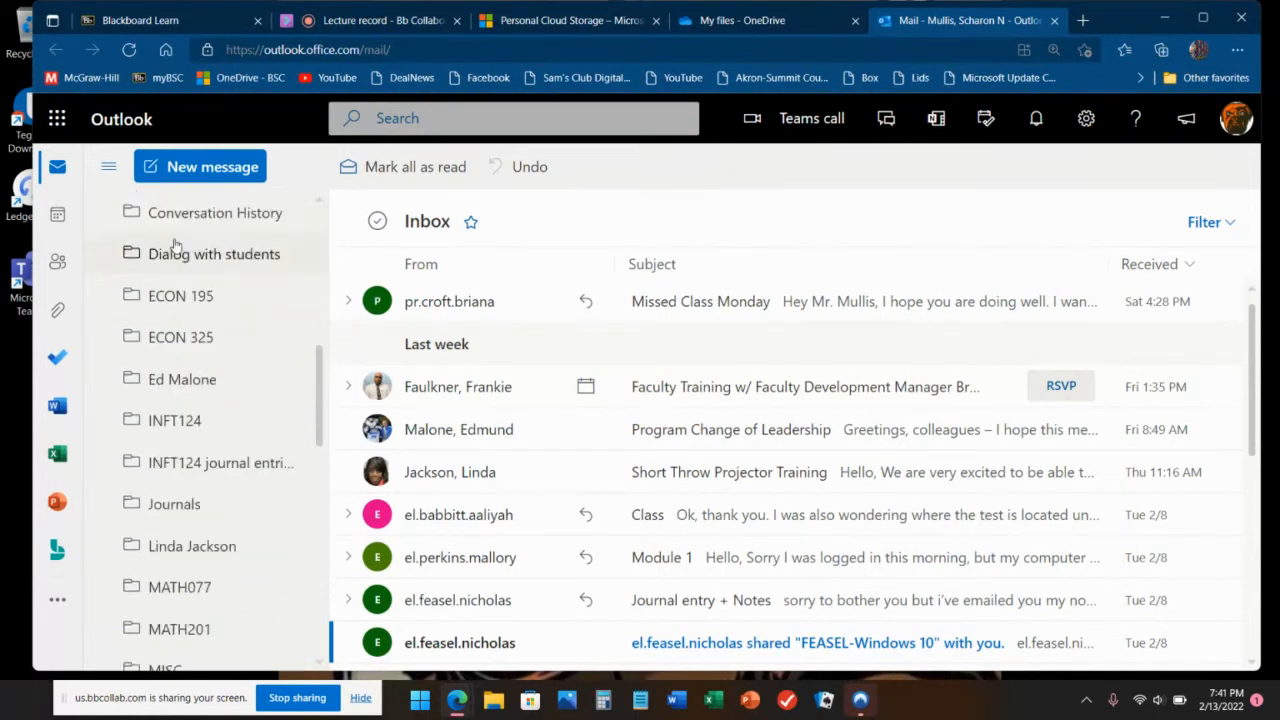
pyautogui.scroll(3, 194, 242)
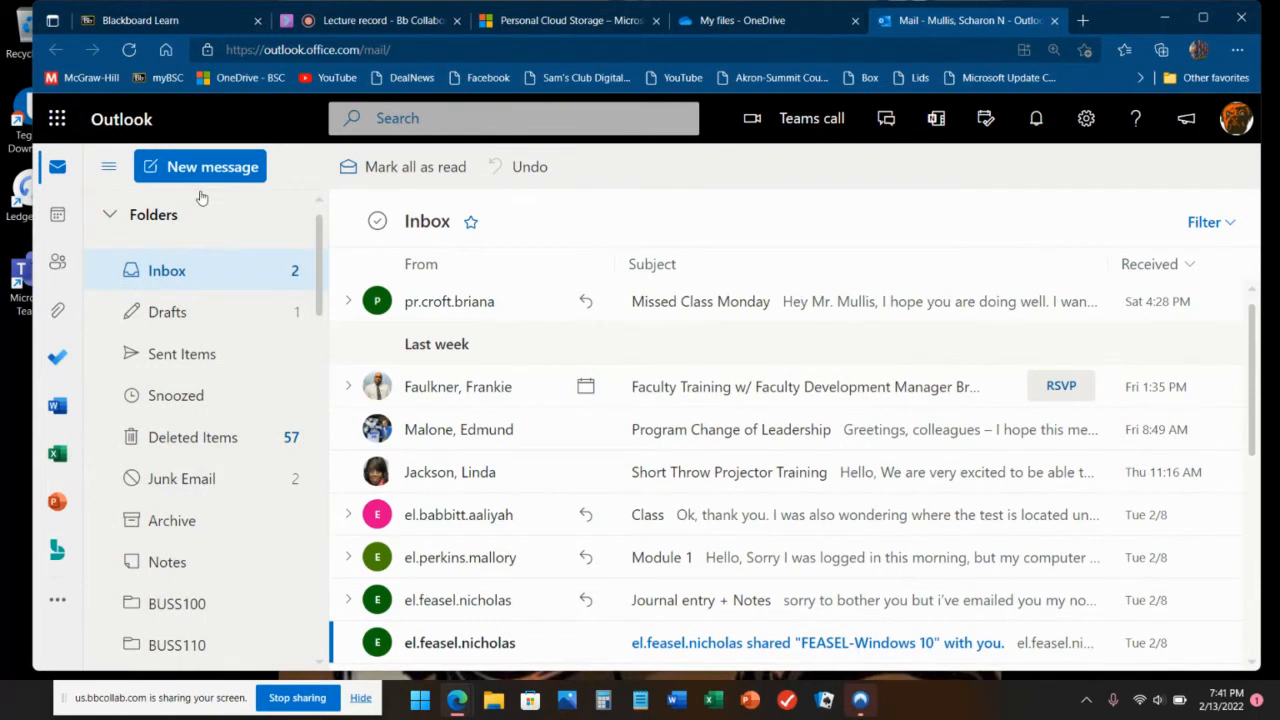
pyautogui.click(165, 222)
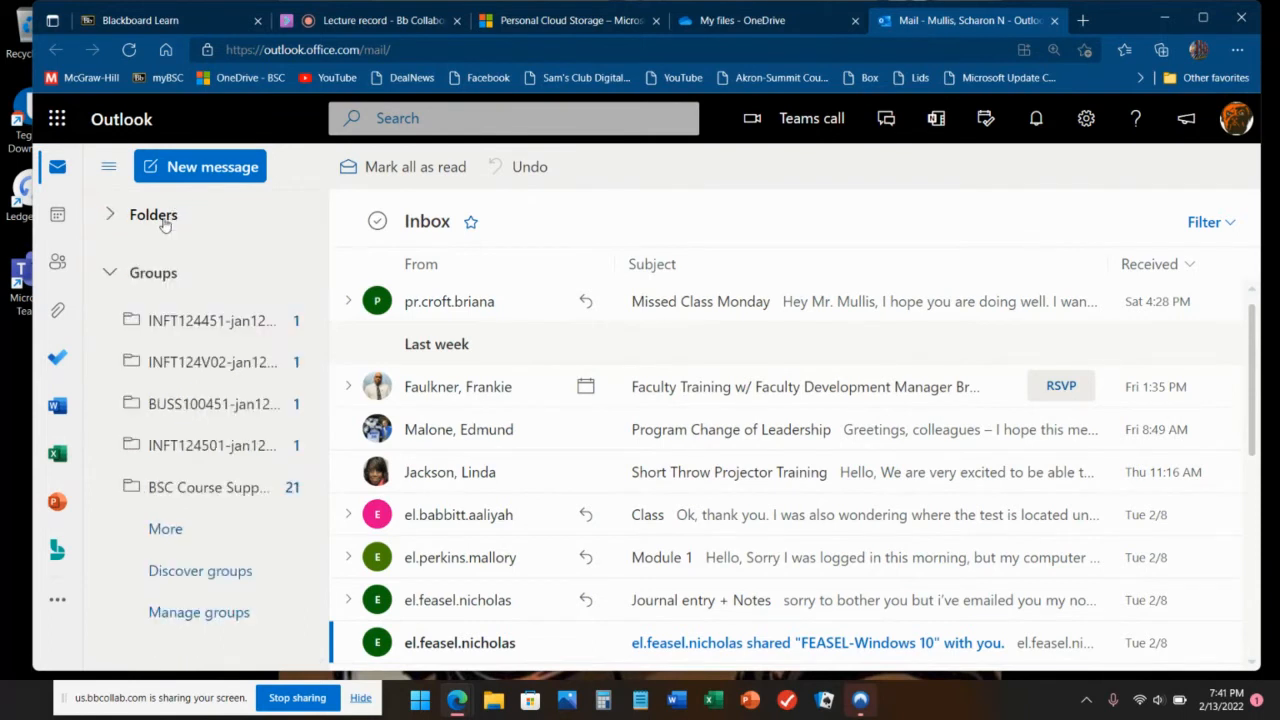
pyautogui.click(165, 222)
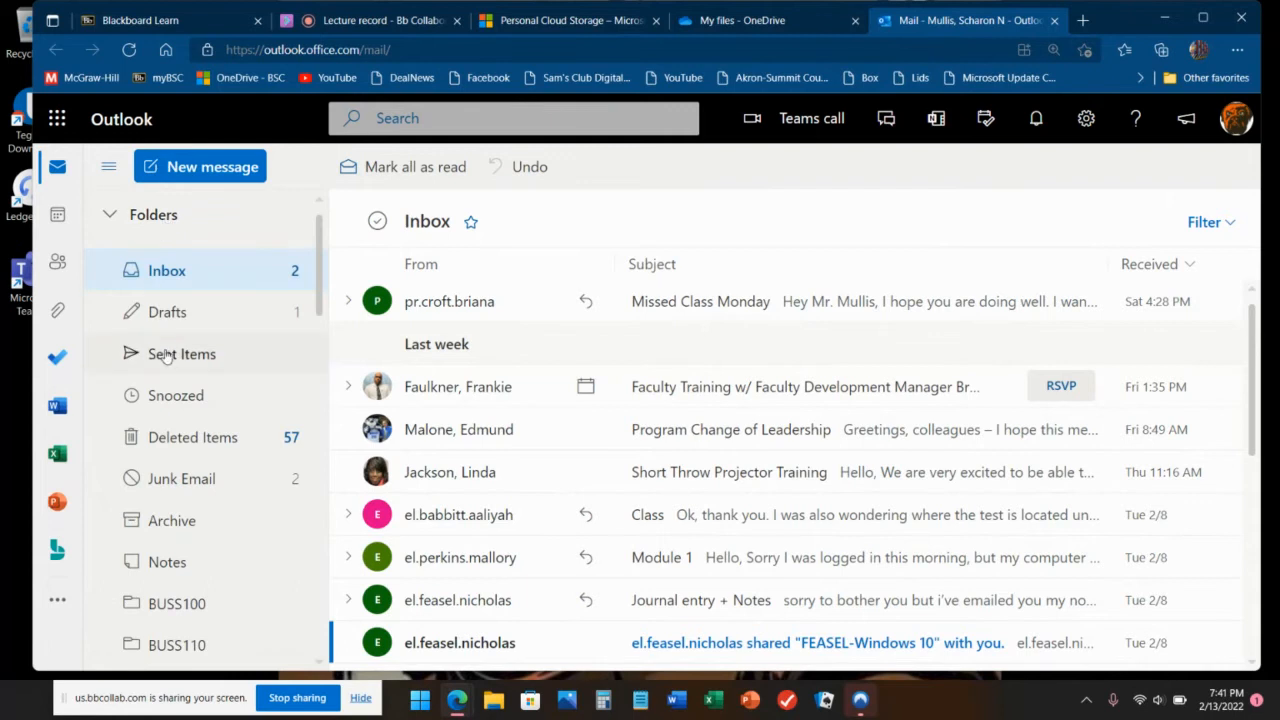
pyautogui.scroll(-5, 175, 330)
pyautogui.scroll(-10, 178, 340)
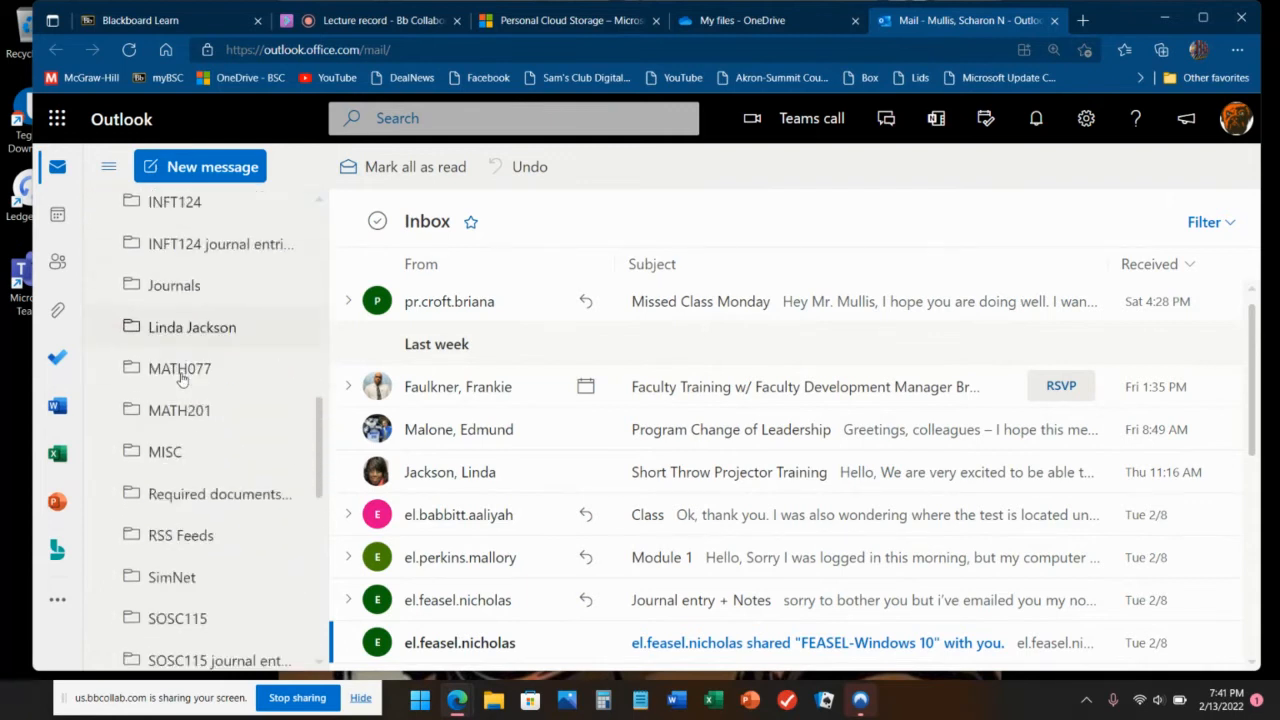
# Step: Drag INFT124 test into SOSC225, expand SOSC225 and open the empty subfolder
pyautogui.moveTo(188, 305); pyautogui.dragTo(181, 240)
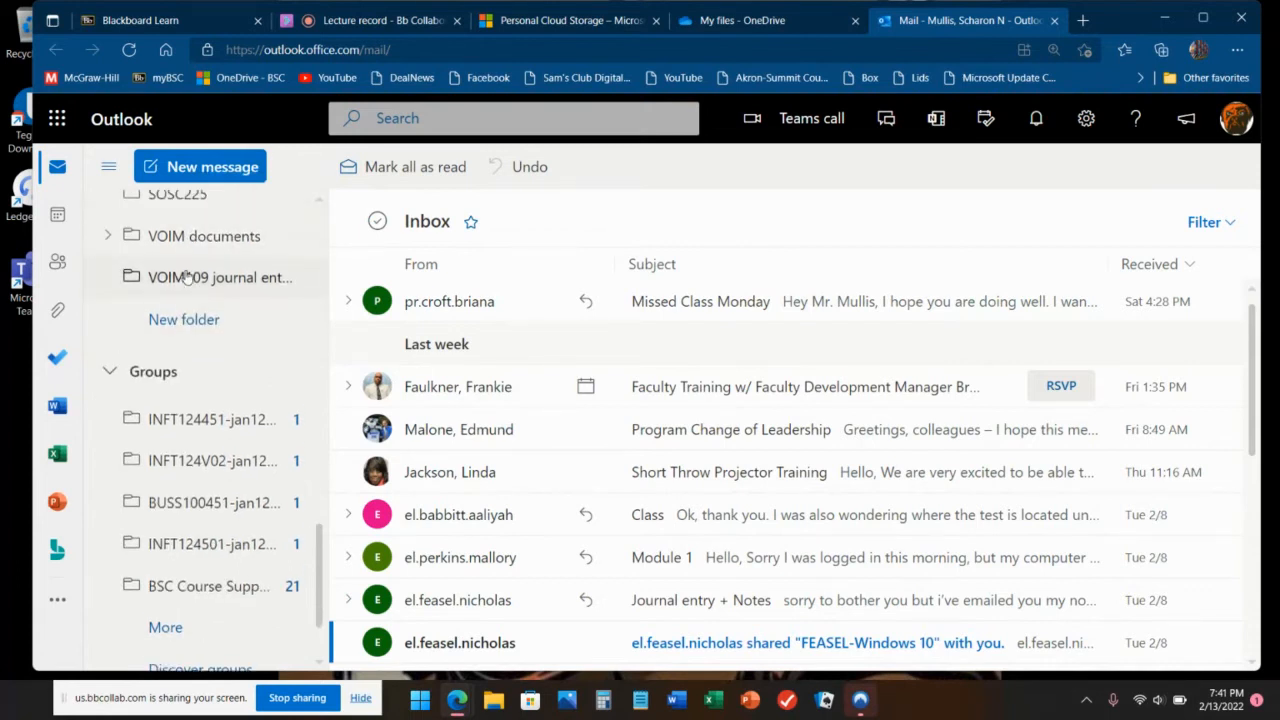
pyautogui.scroll(5, 182, 268)
pyautogui.scroll(1, 185, 275)
pyautogui.scroll(-3, 185, 275)
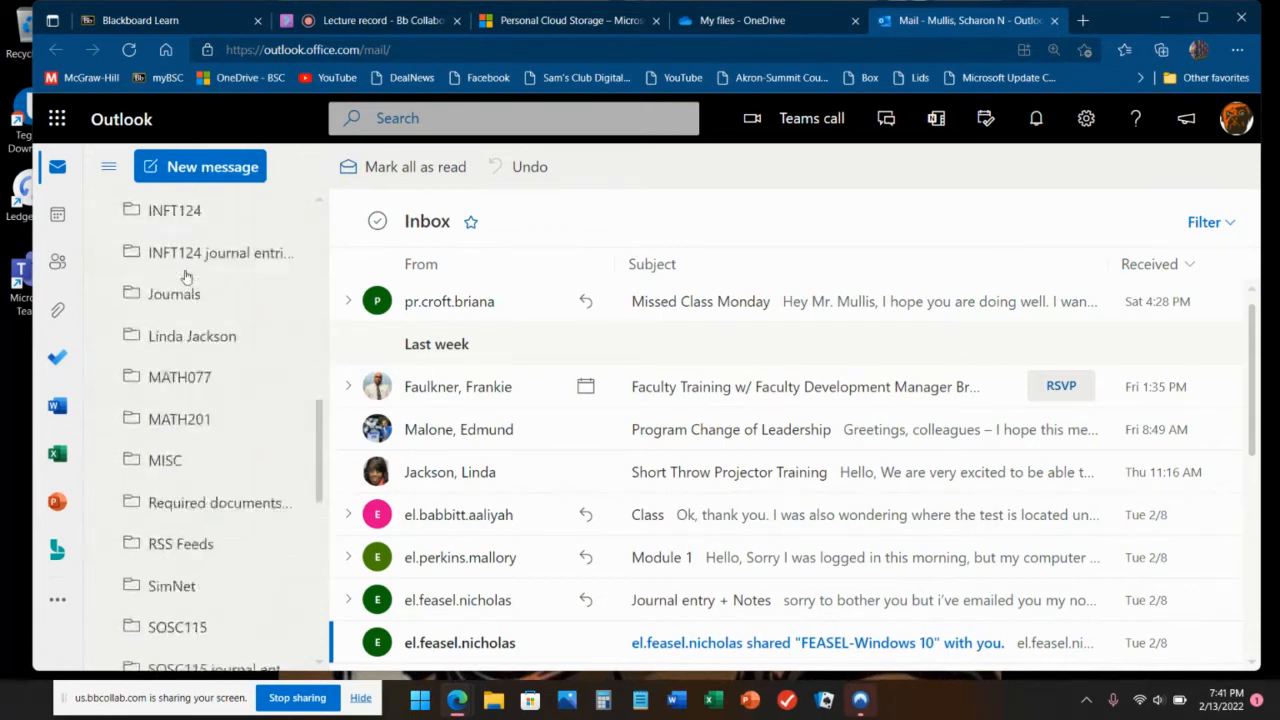
pyautogui.scroll(-2, 187, 276)
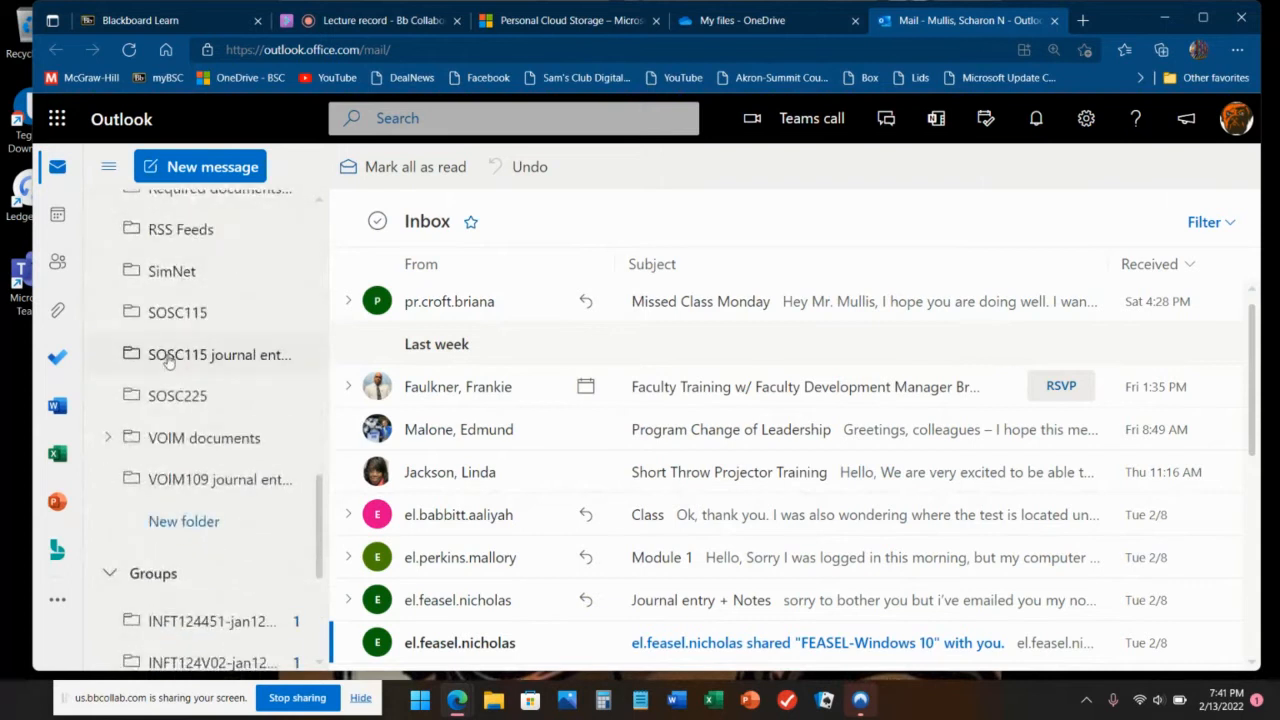
pyautogui.click(110, 440)
pyautogui.moveTo(178, 480); pyautogui.dragTo(172, 420)
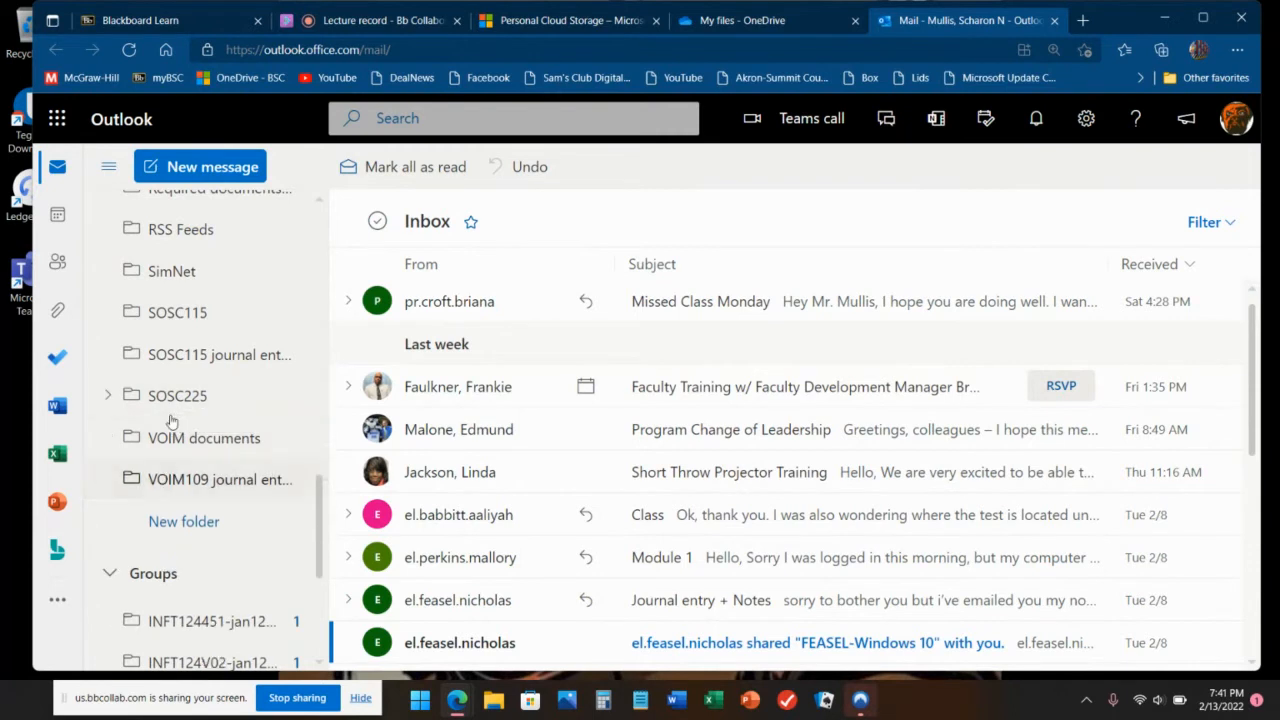
pyautogui.click(109, 397)
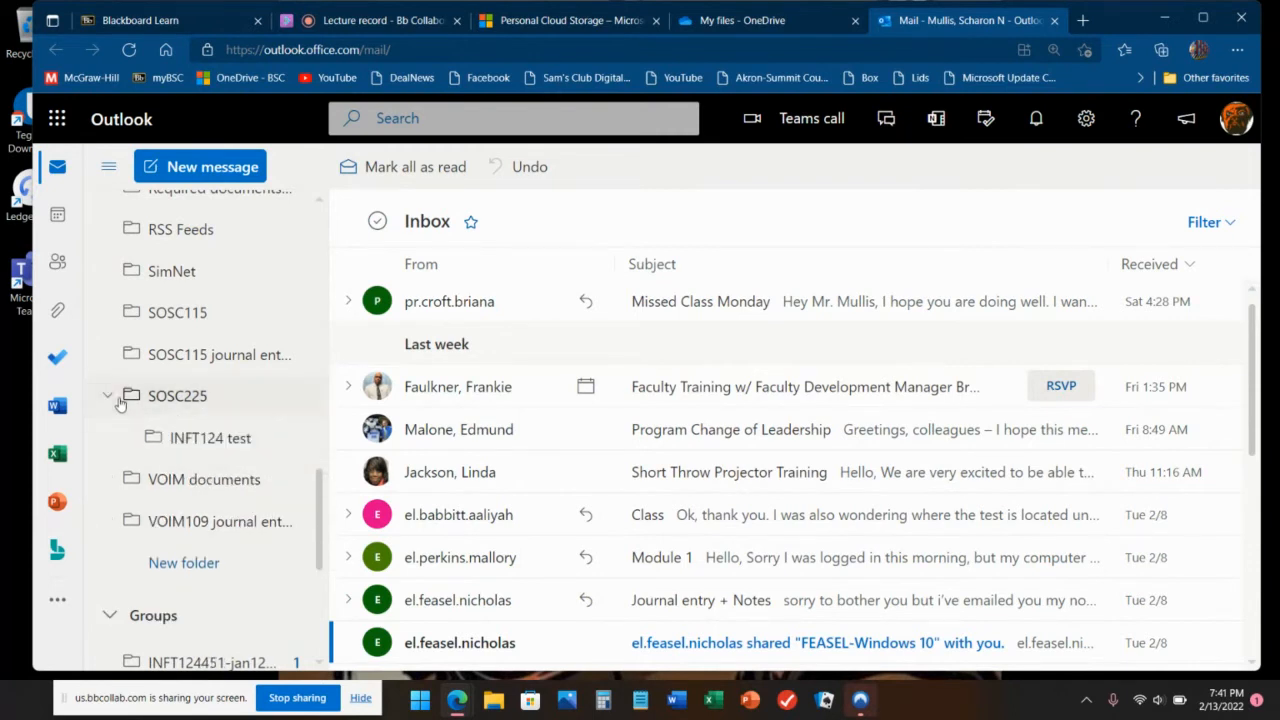
pyautogui.click(176, 437)
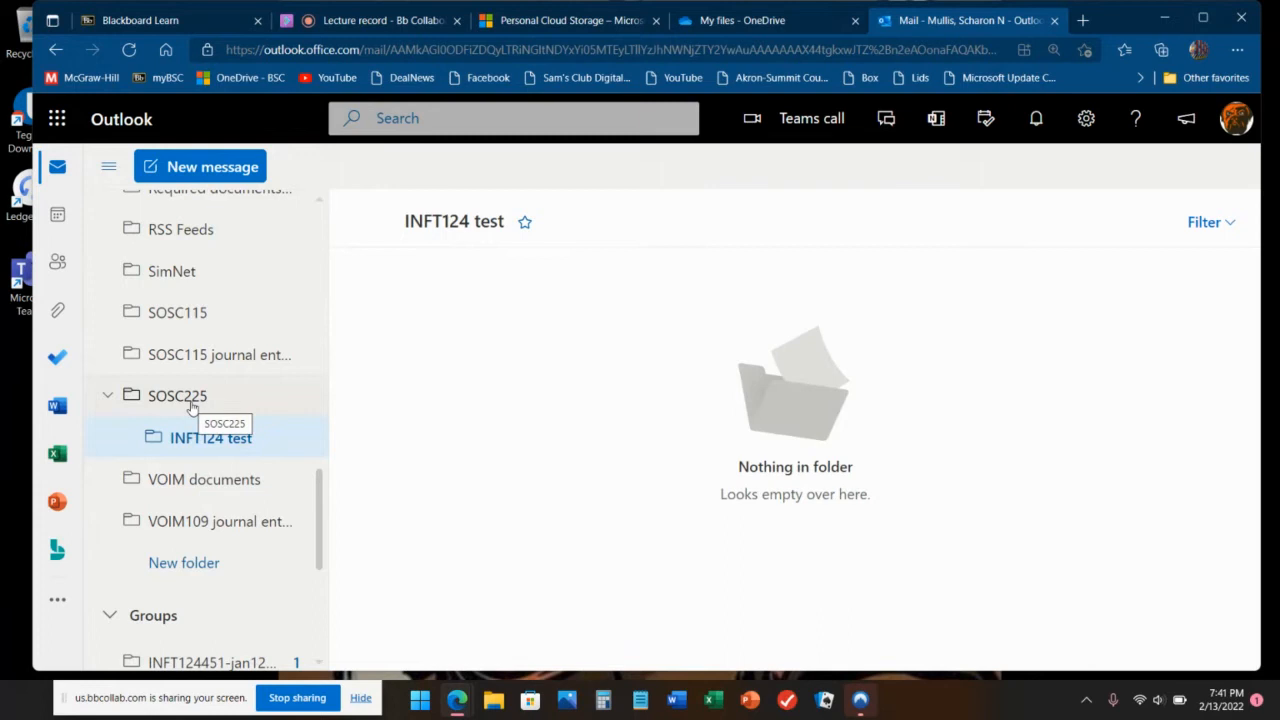
pyautogui.scroll(10, 155, 330)
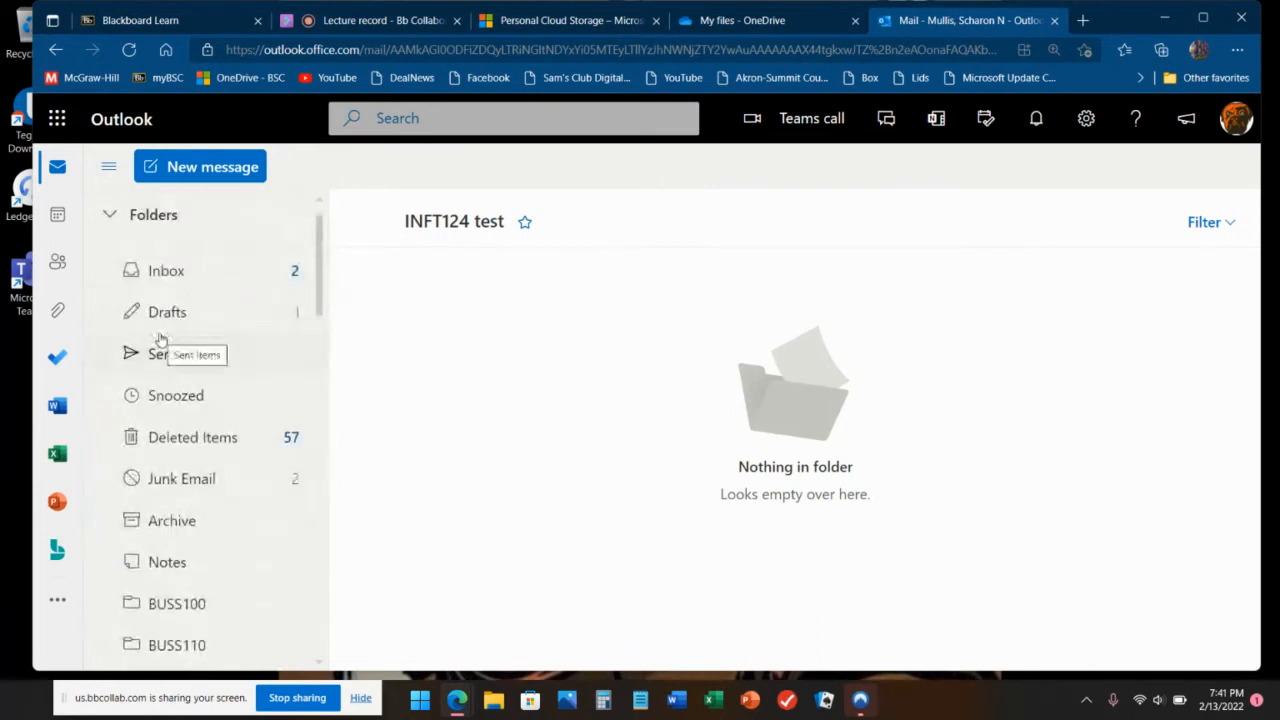
# Step: Start a new message and show the Bcc recipients line
pyautogui.click(240, 176)
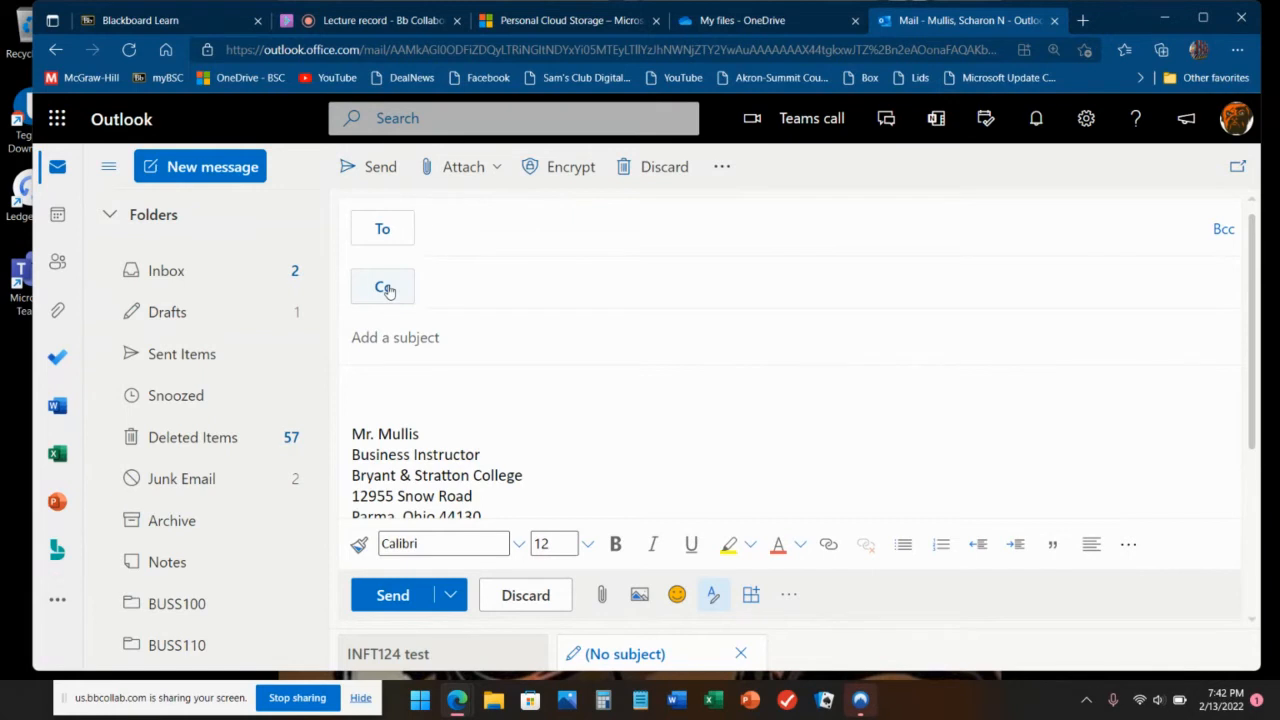
pyautogui.click(502, 222)
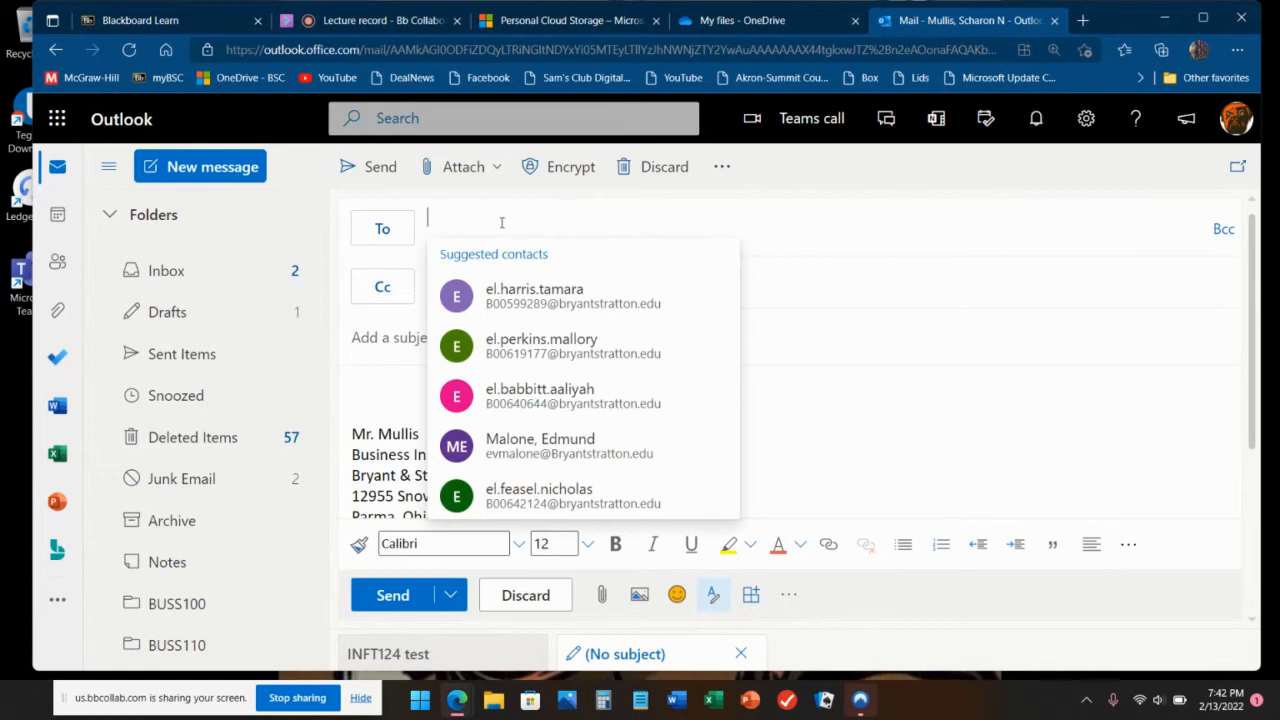
pyautogui.click(841, 288)
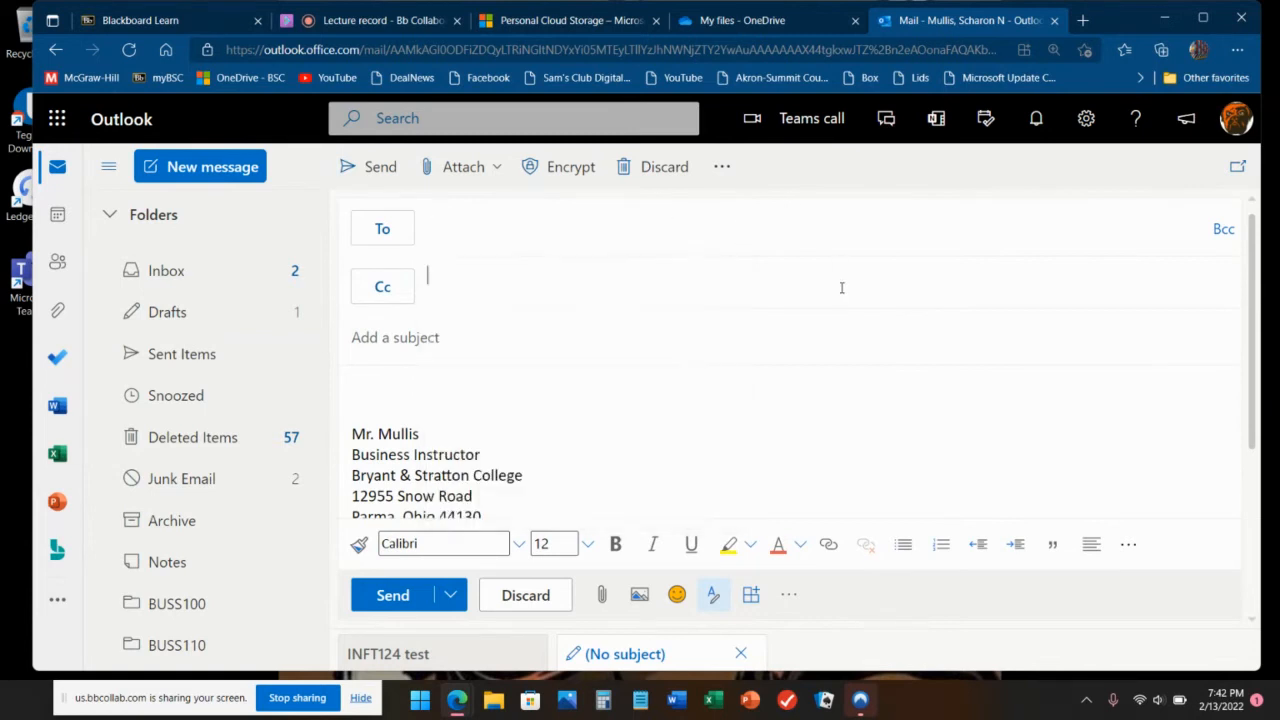
pyautogui.click(837, 385)
pyautogui.click(1222, 230)
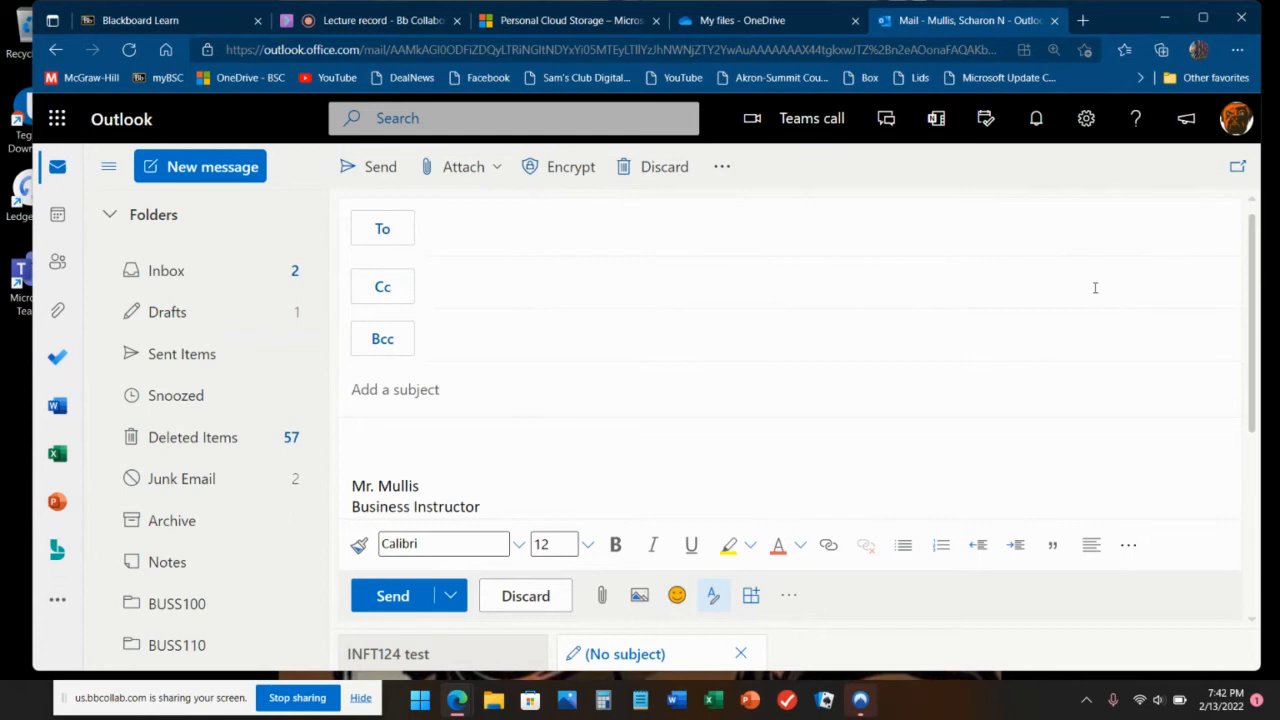
# Step: Enter the subject 'INFT124 - test message'
pyautogui.click(557, 393)
pyautogui.write('IN')
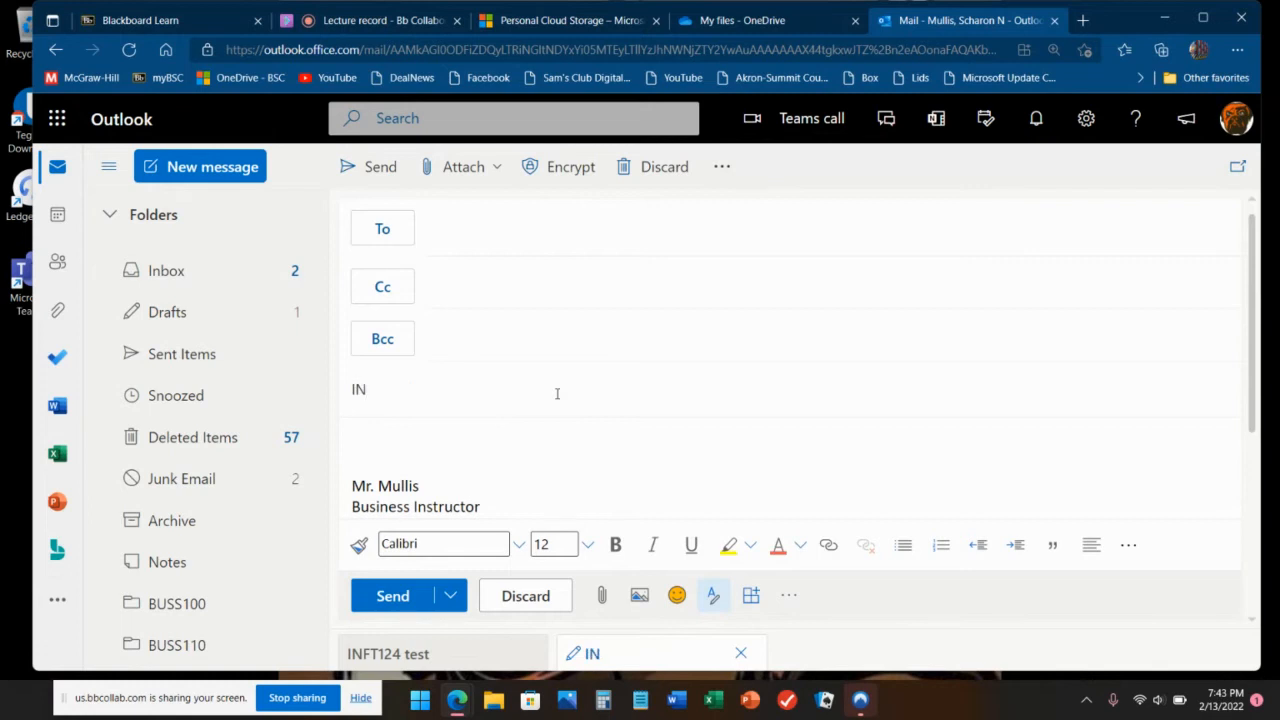
pyautogui.write('FT124')
pyautogui.write('- ')
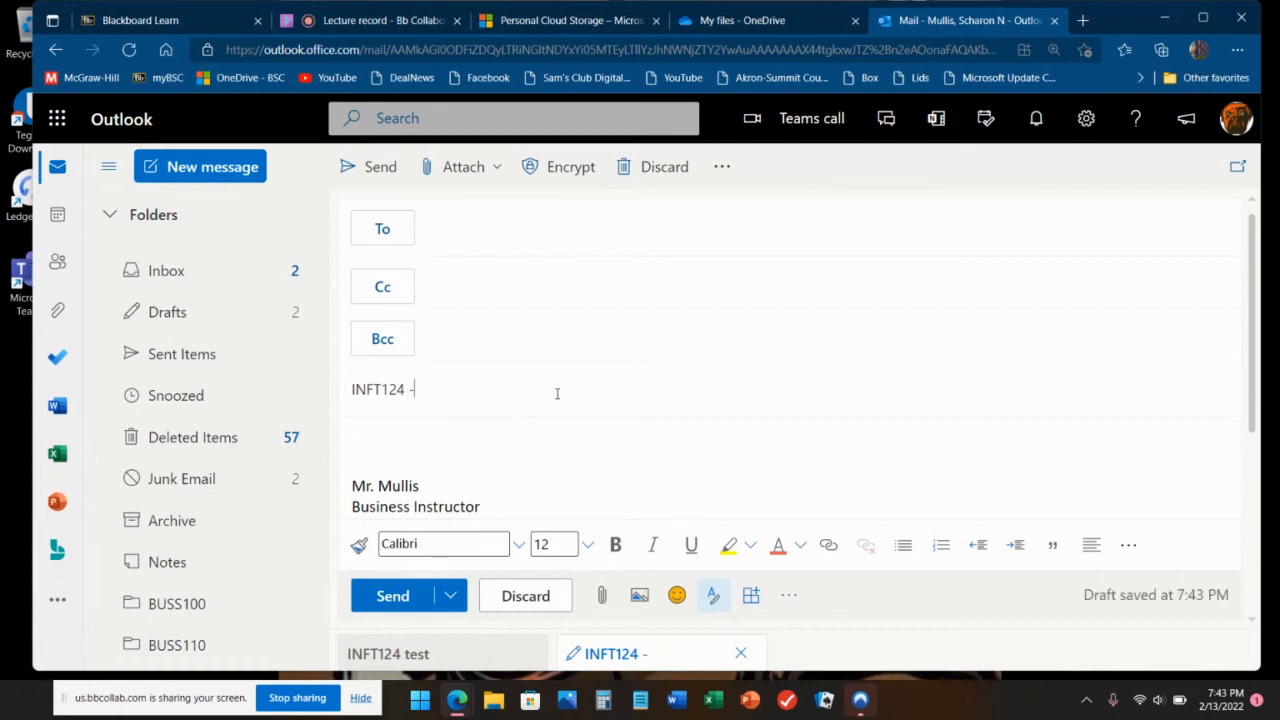
pyautogui.write('test me')
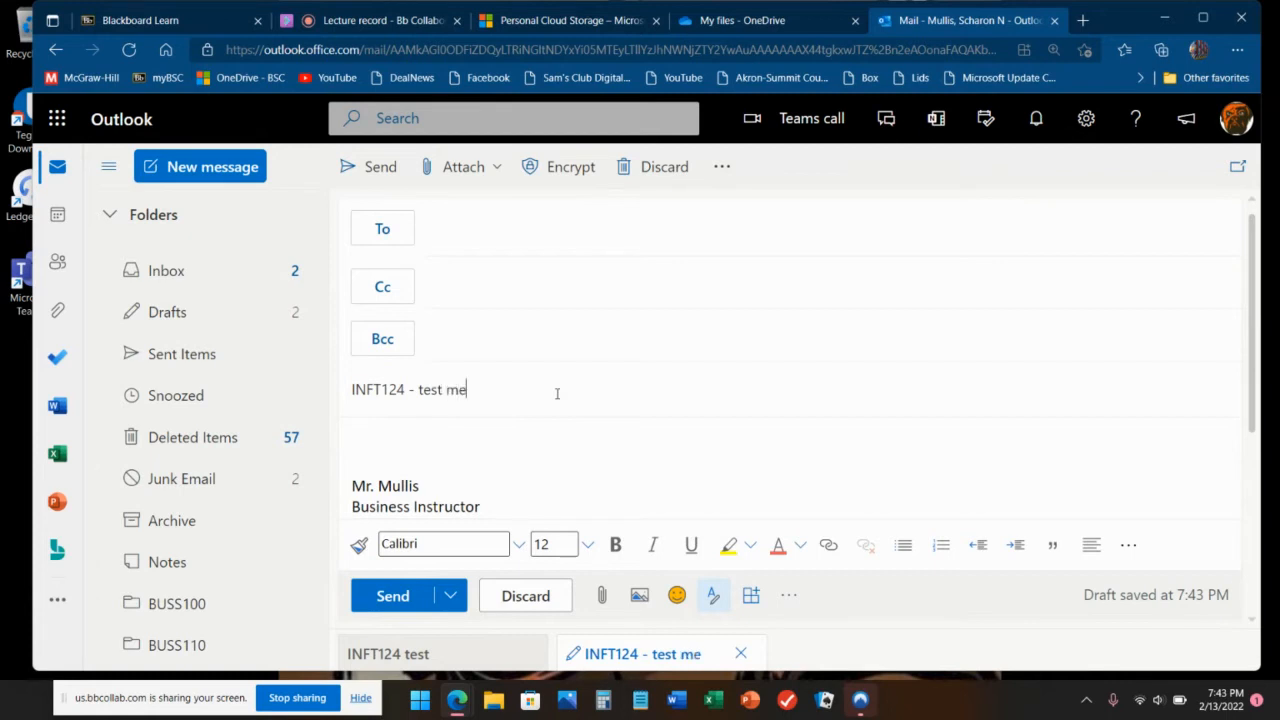
pyautogui.write('ssage')
# Step: Add your own account as the To, Cc and Bcc recipient and open the Send dropdown
pyautogui.click(552, 233)
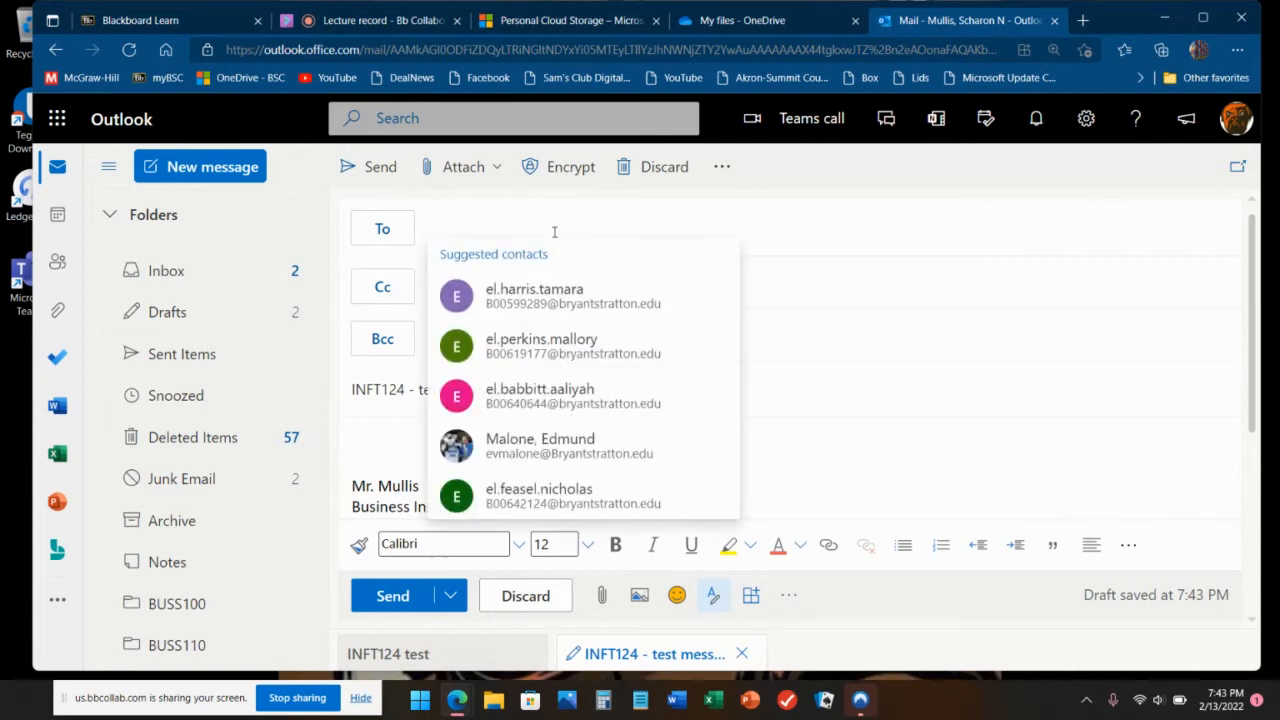
pyautogui.write('snm')
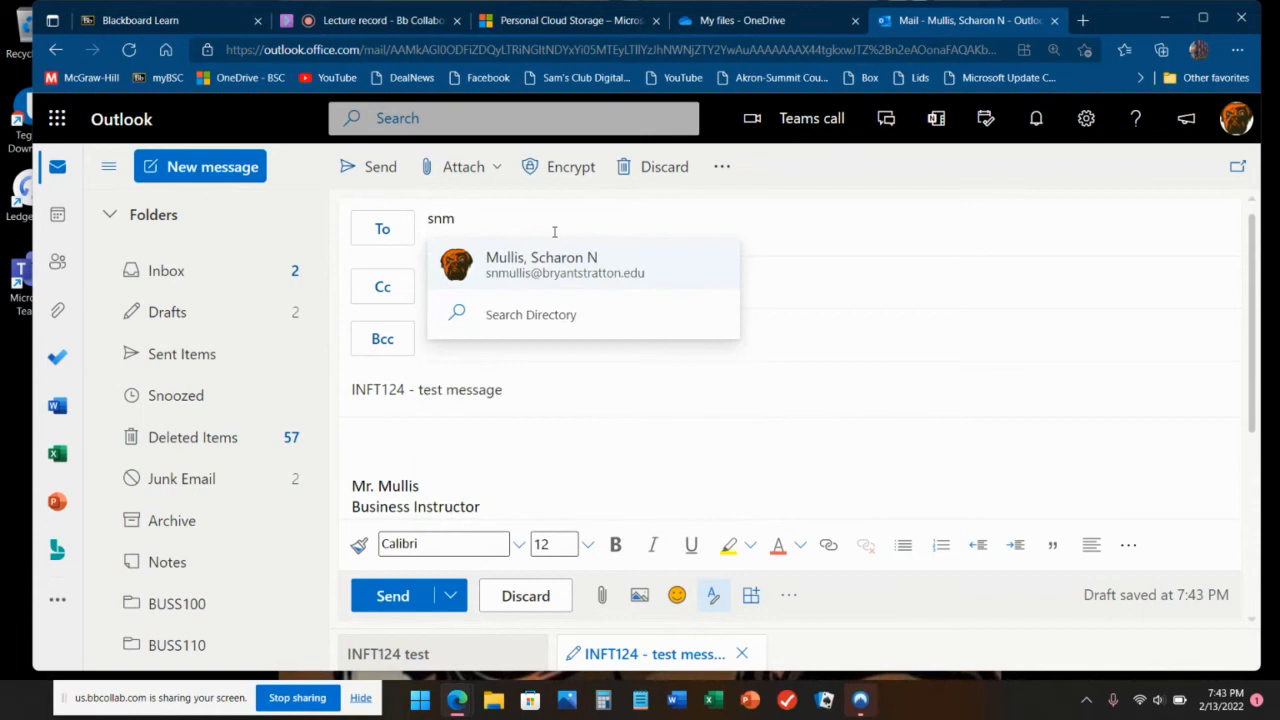
pyautogui.press('Return')
pyautogui.click(430, 277)
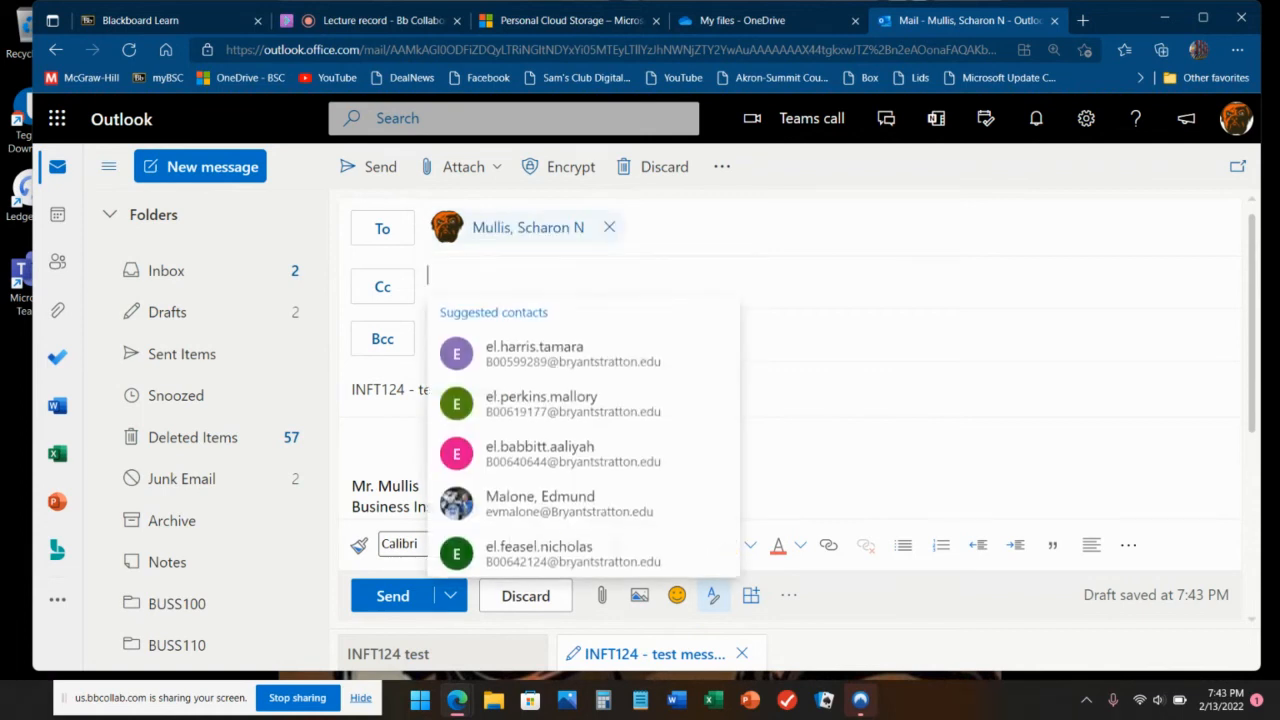
pyautogui.write('snmu')
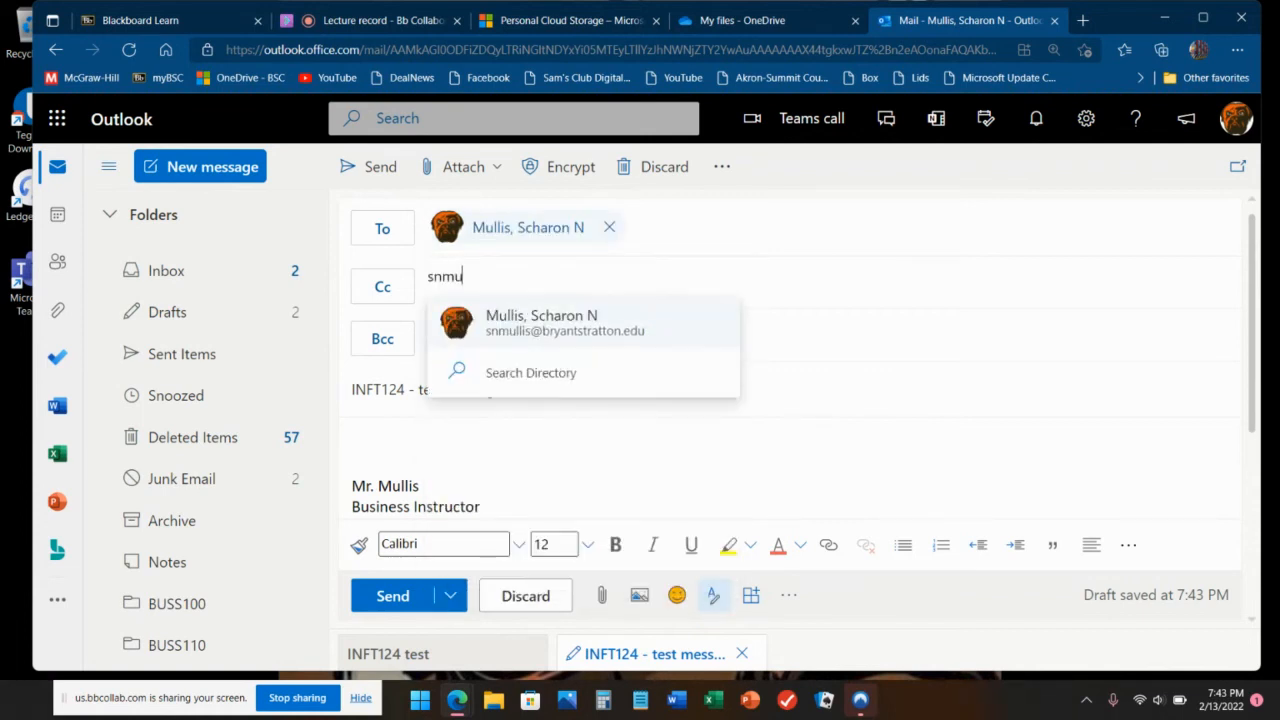
pyautogui.press('Return')
pyautogui.press('Tab')
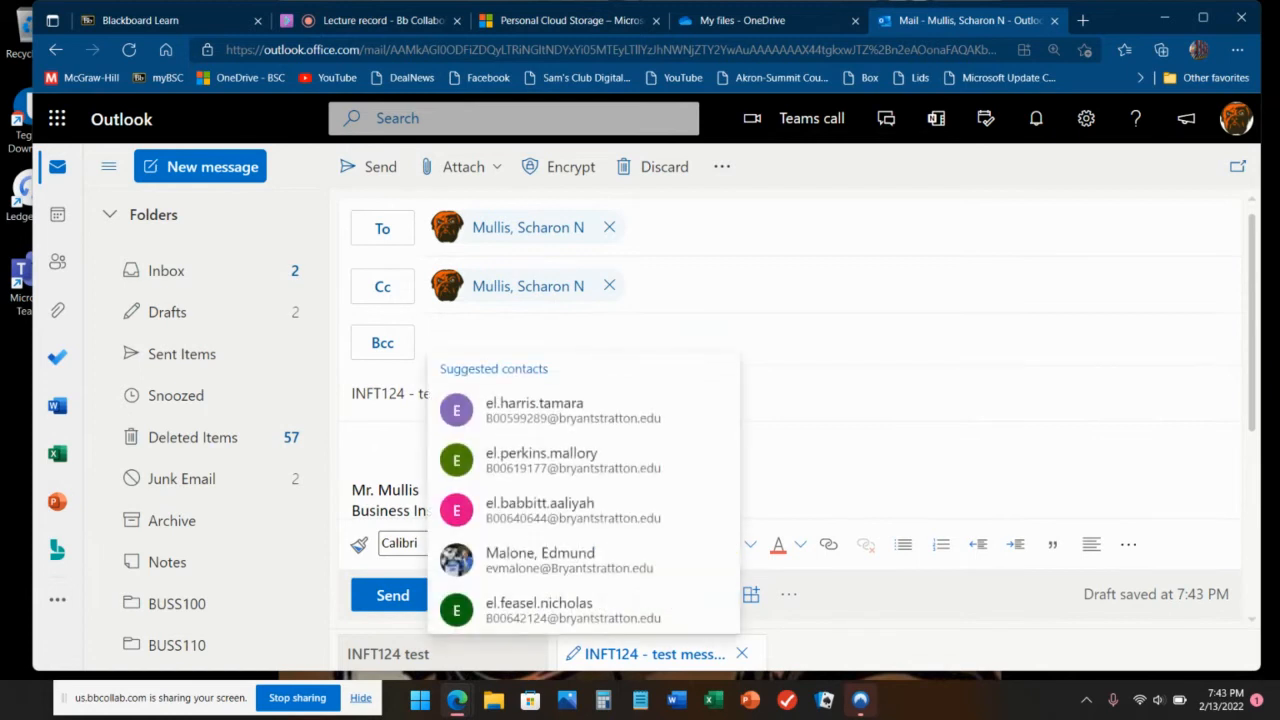
pyautogui.write('snmu')
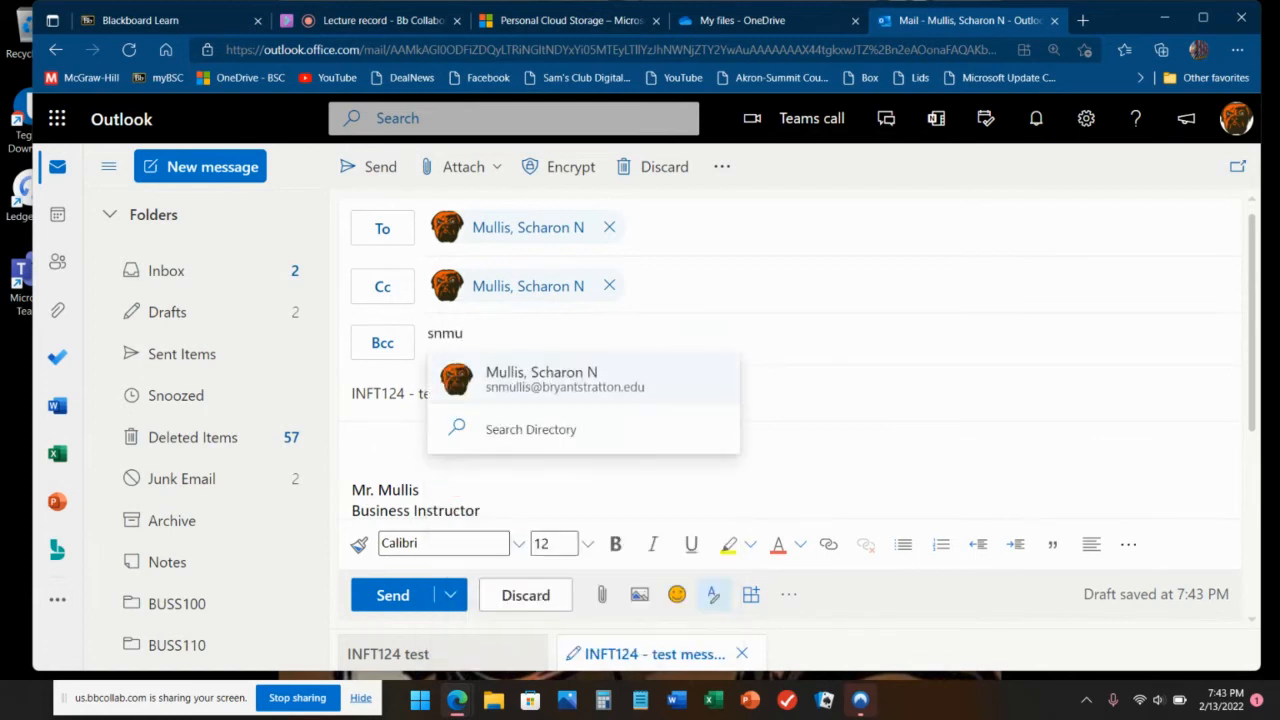
pyautogui.press('Return')
pyautogui.click(451, 595)
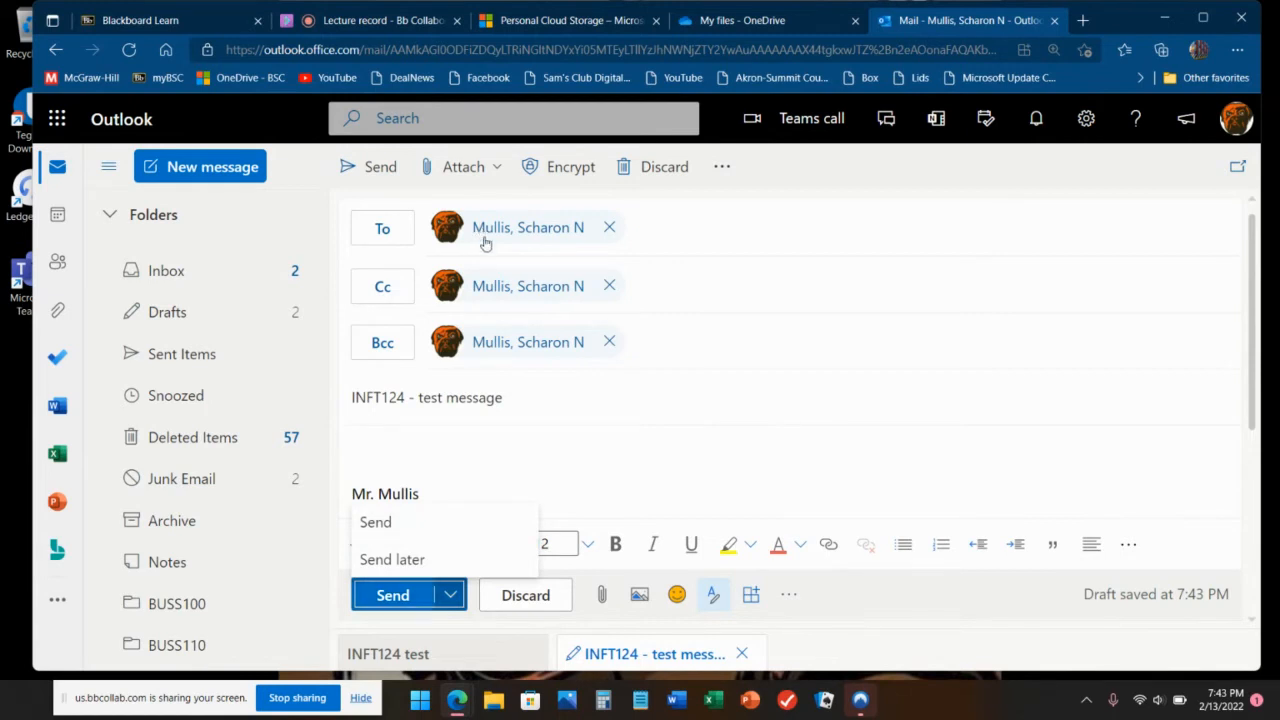
# Step: Send the test message, refresh the Inbox and open 'INFT124 - test message'
pyautogui.click(389, 525)
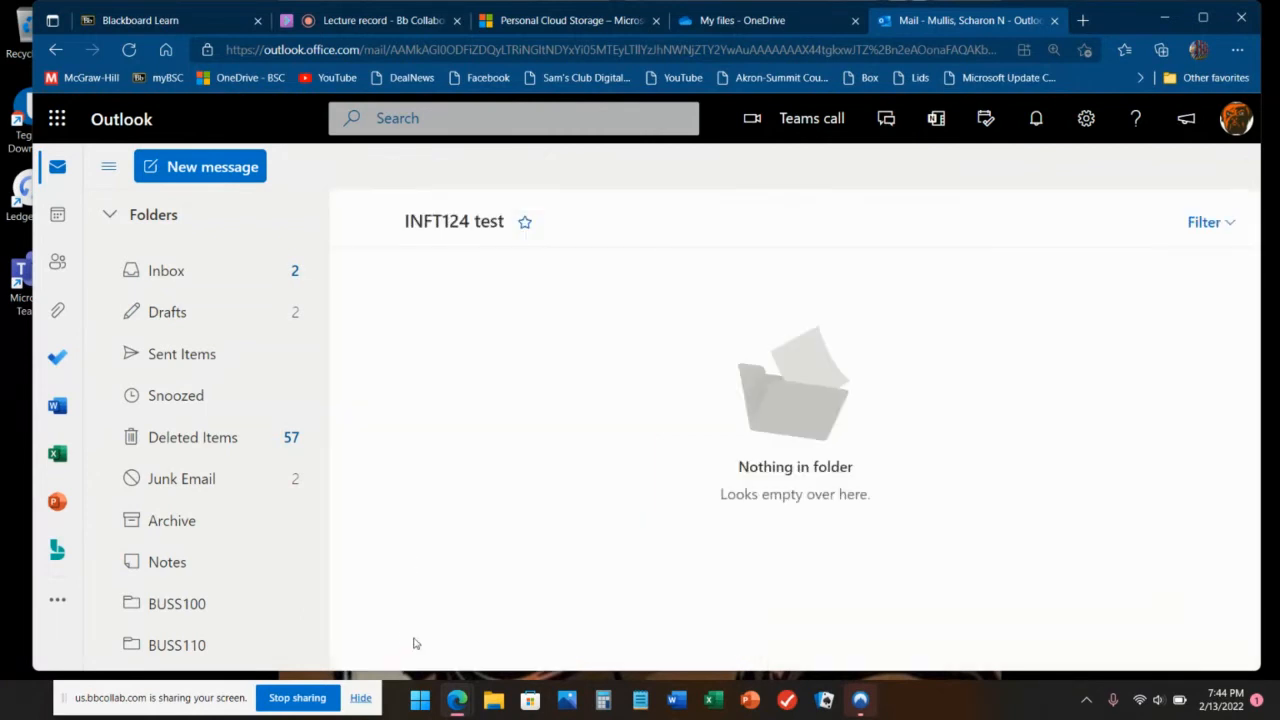
pyautogui.click(210, 268)
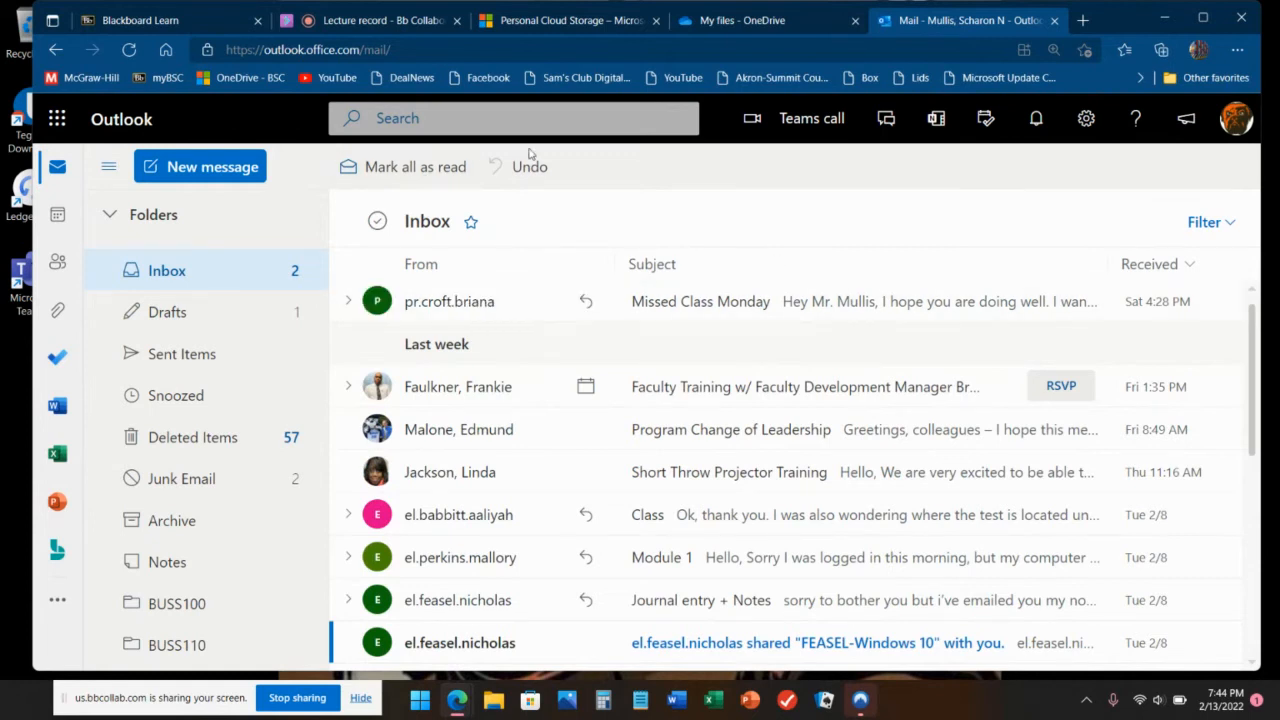
pyautogui.click(128, 50)
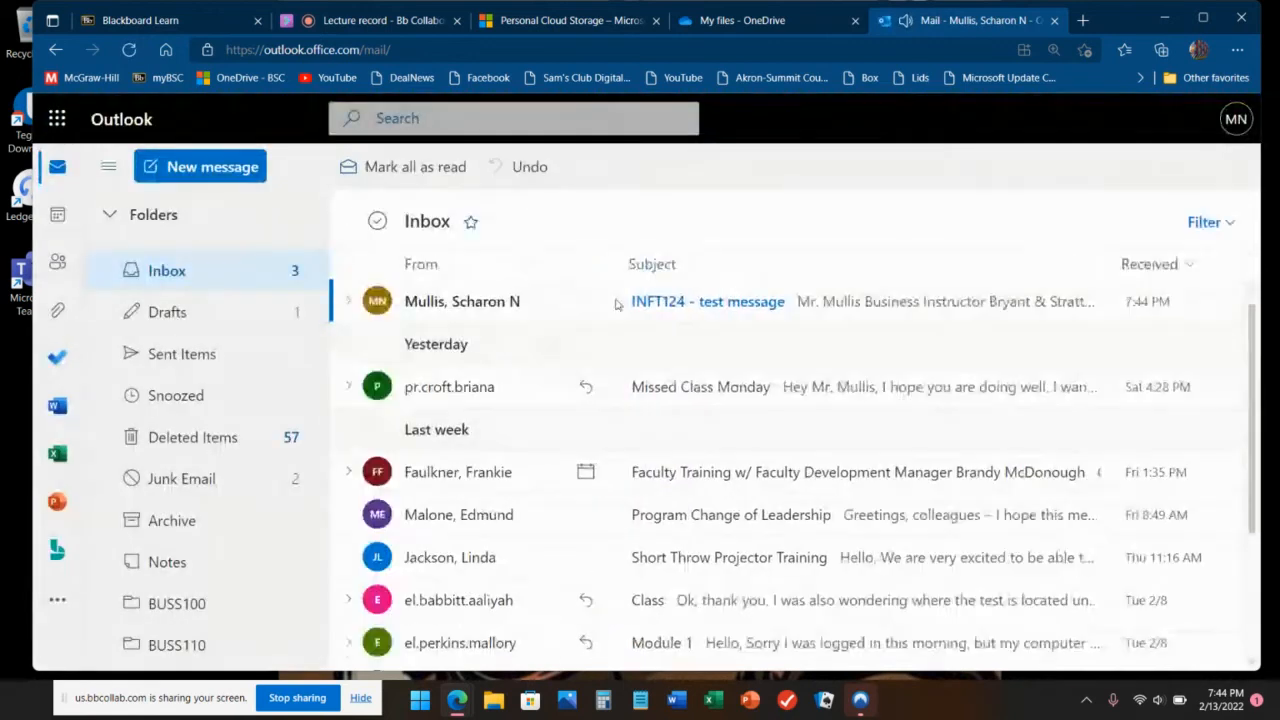
pyautogui.click(752, 308)
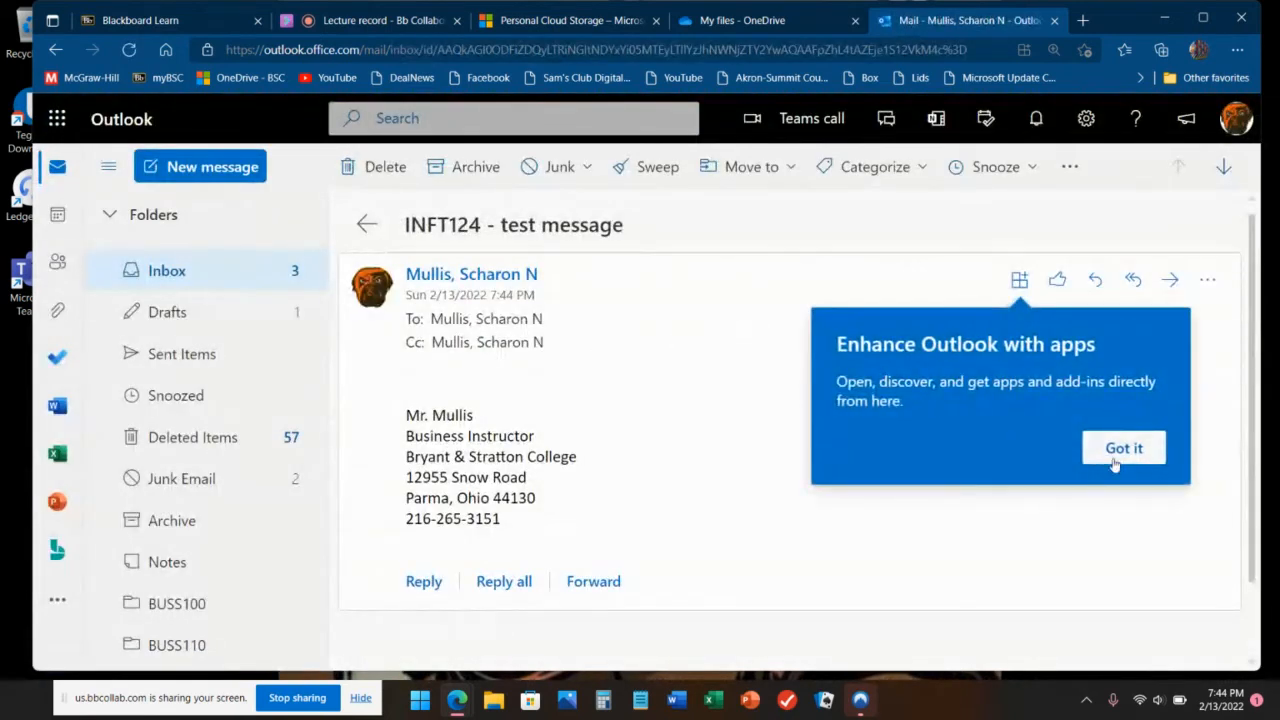
pyautogui.click(1110, 452)
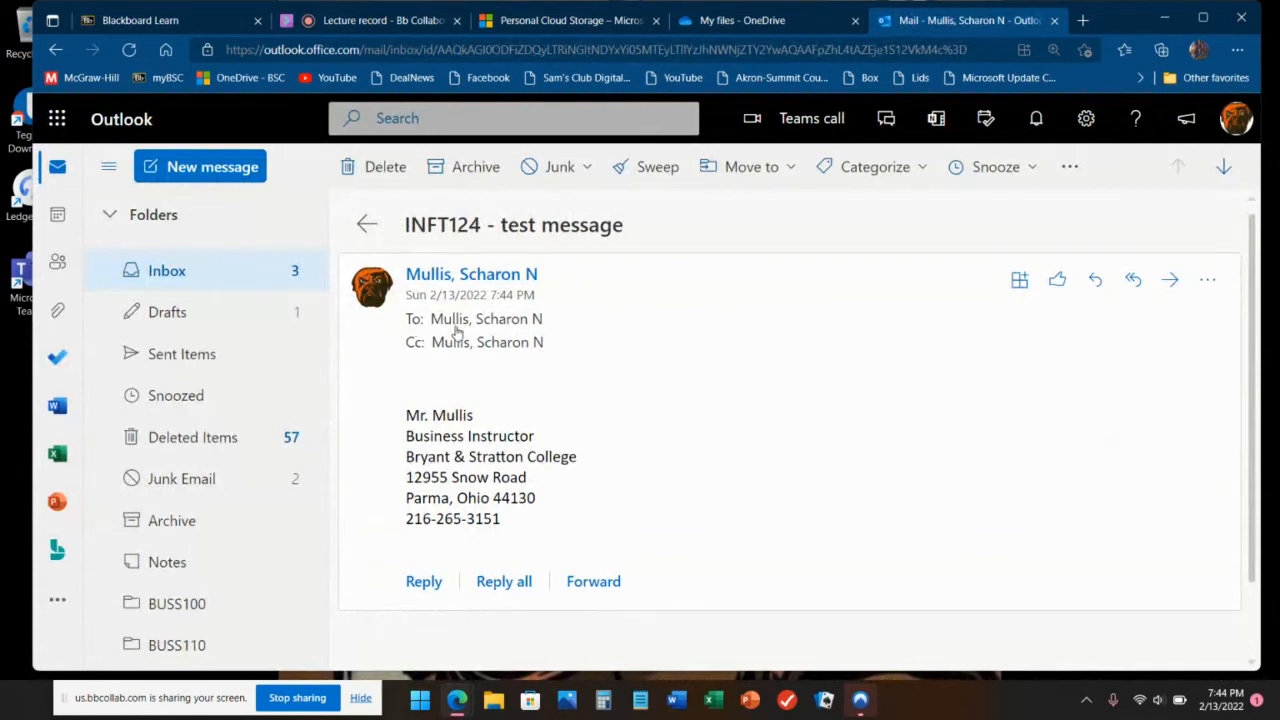
pyautogui.moveTo(455, 330)
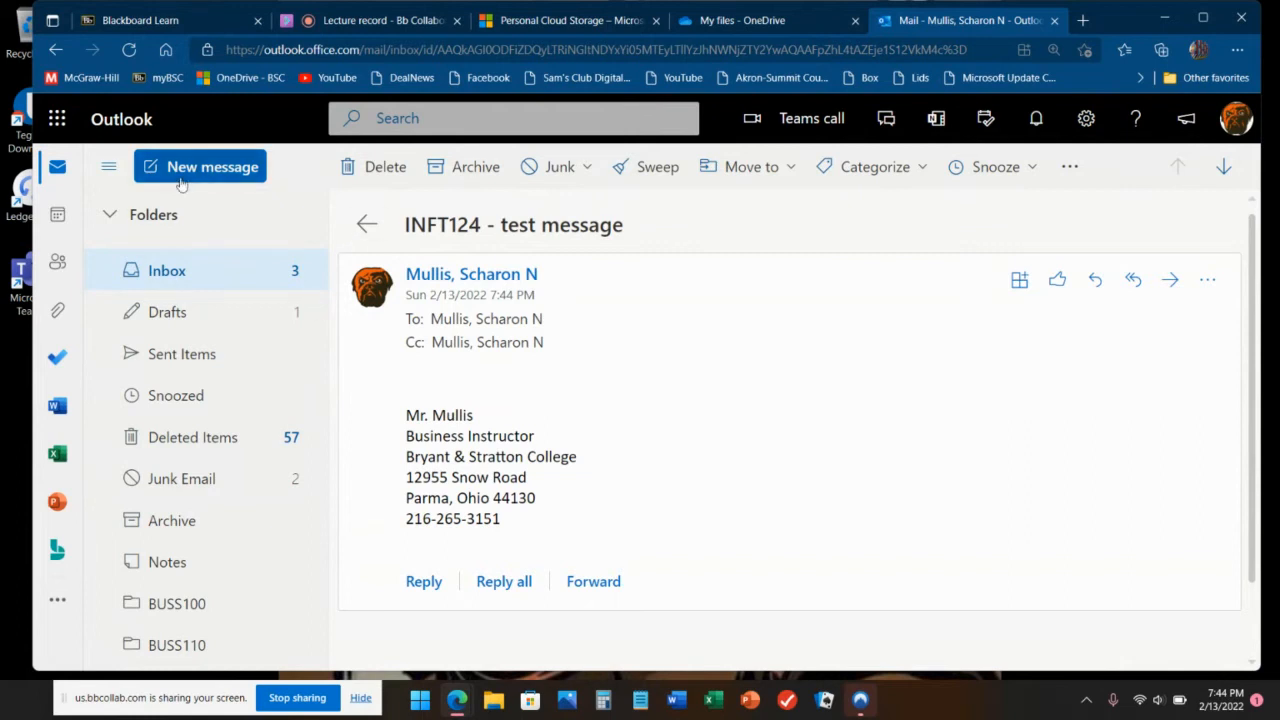
# Step: Check the Drafts folder, then return to the Inbox
pyautogui.click(243, 281)
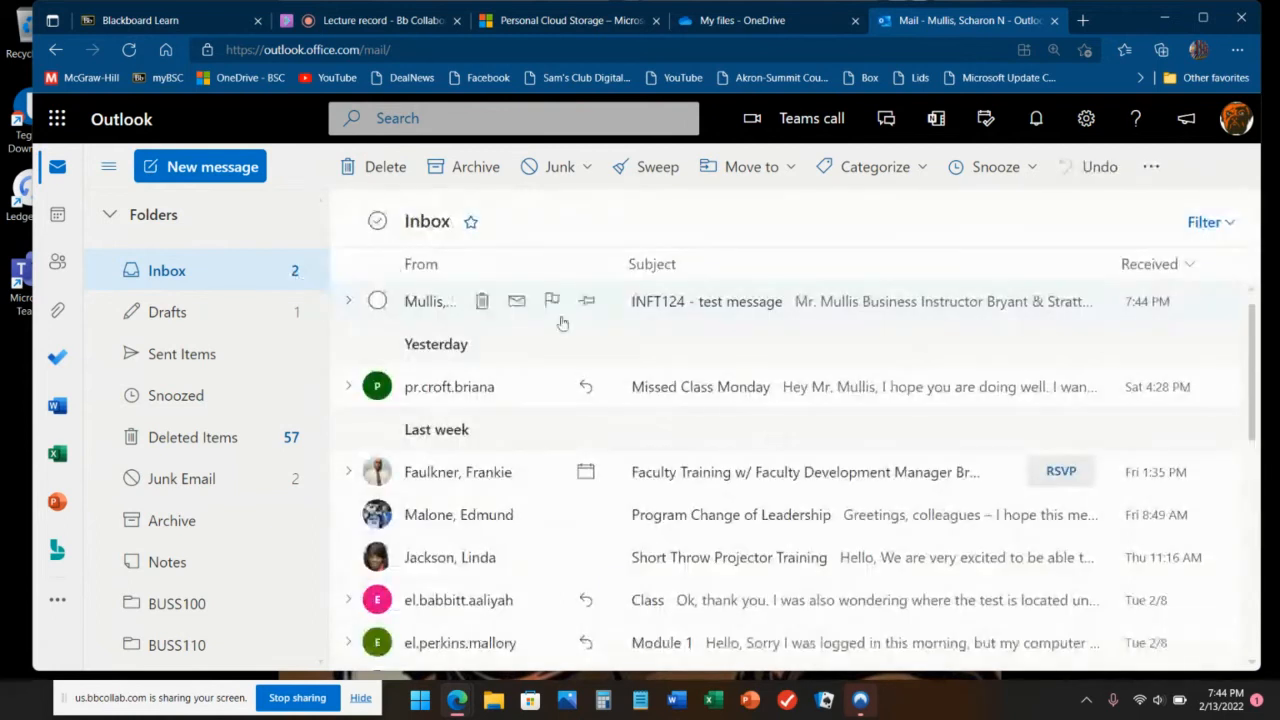
pyautogui.click(203, 327)
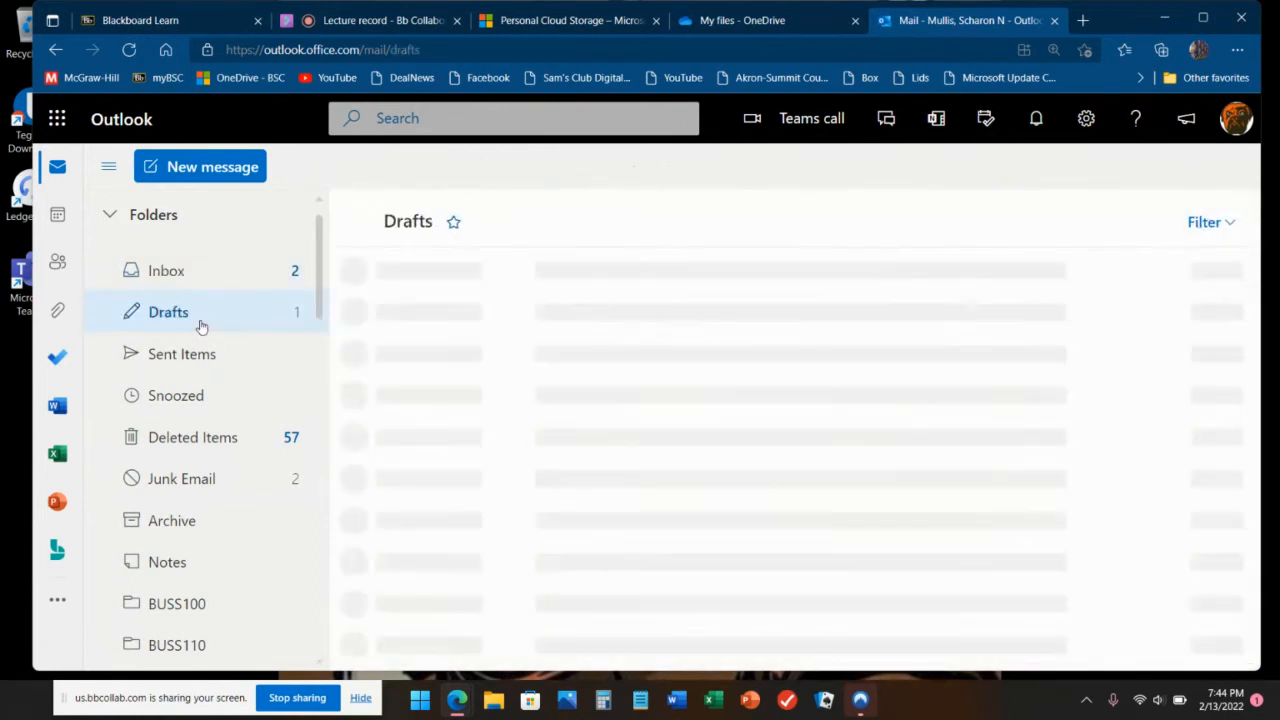
pyautogui.click(223, 271)
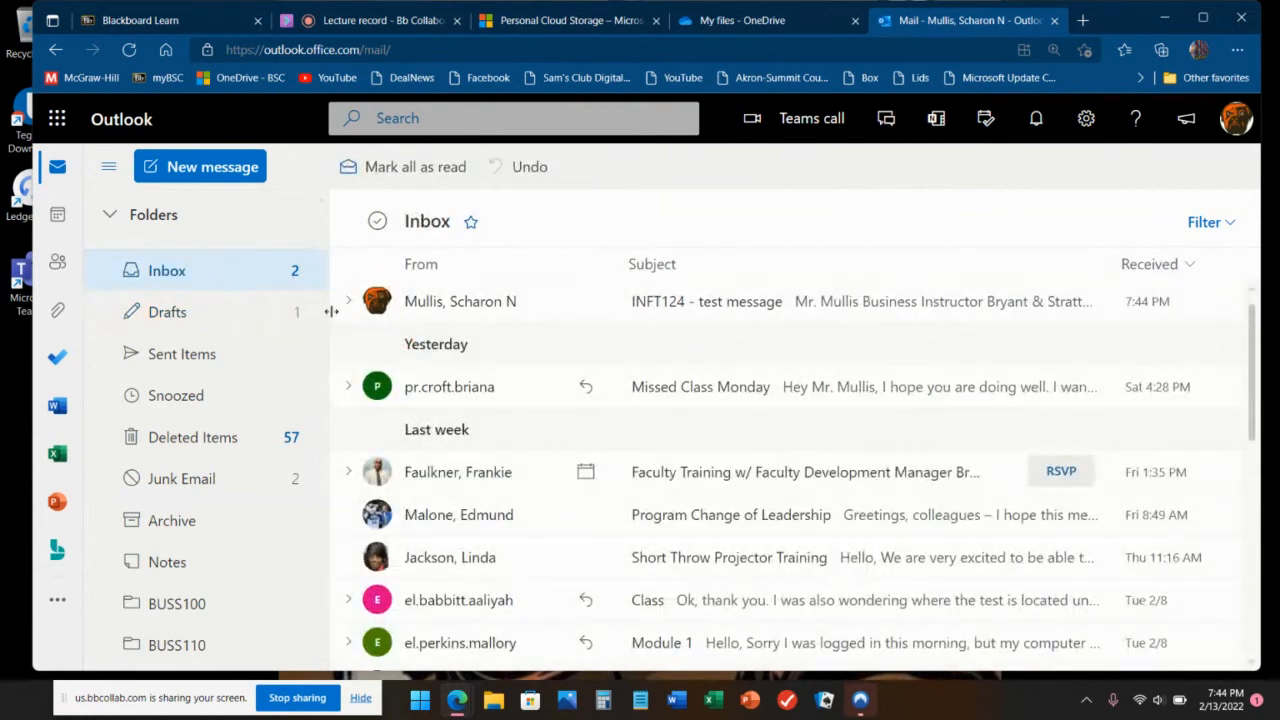
# Step: Start a new message with the subject 'INFT124 - test message for draft'
pyautogui.click(238, 172)
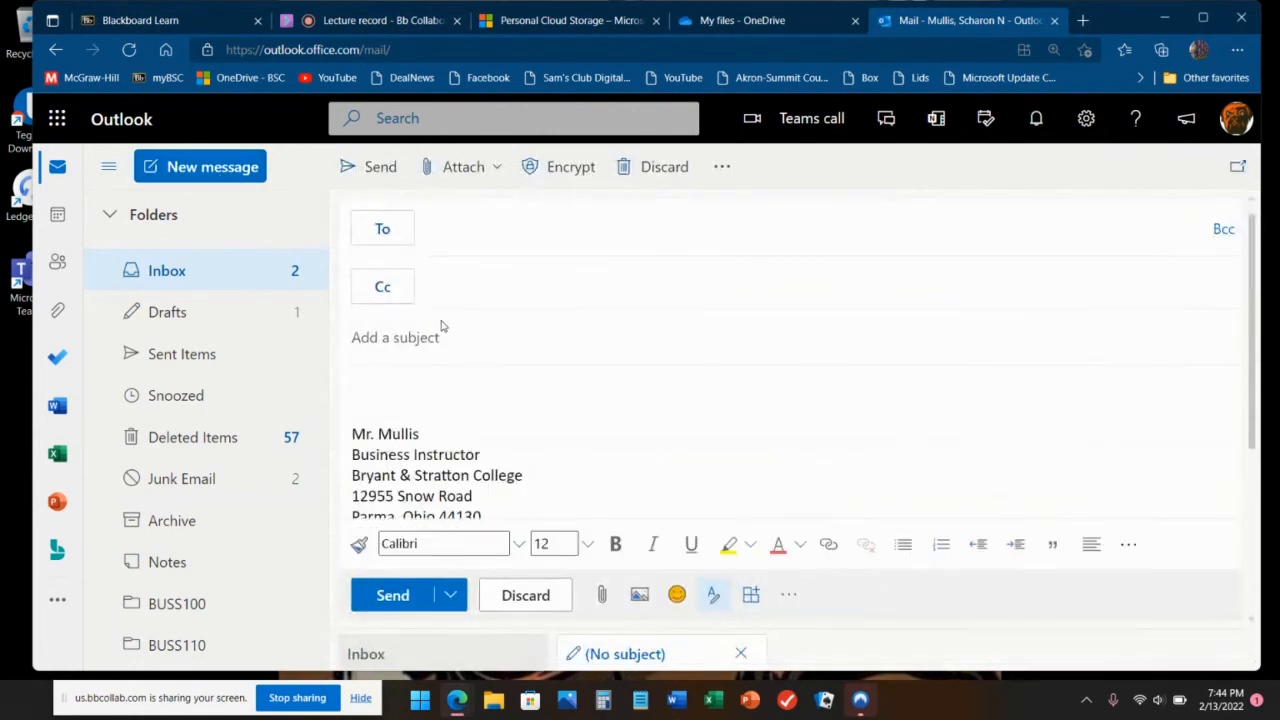
pyautogui.write('INFIT')
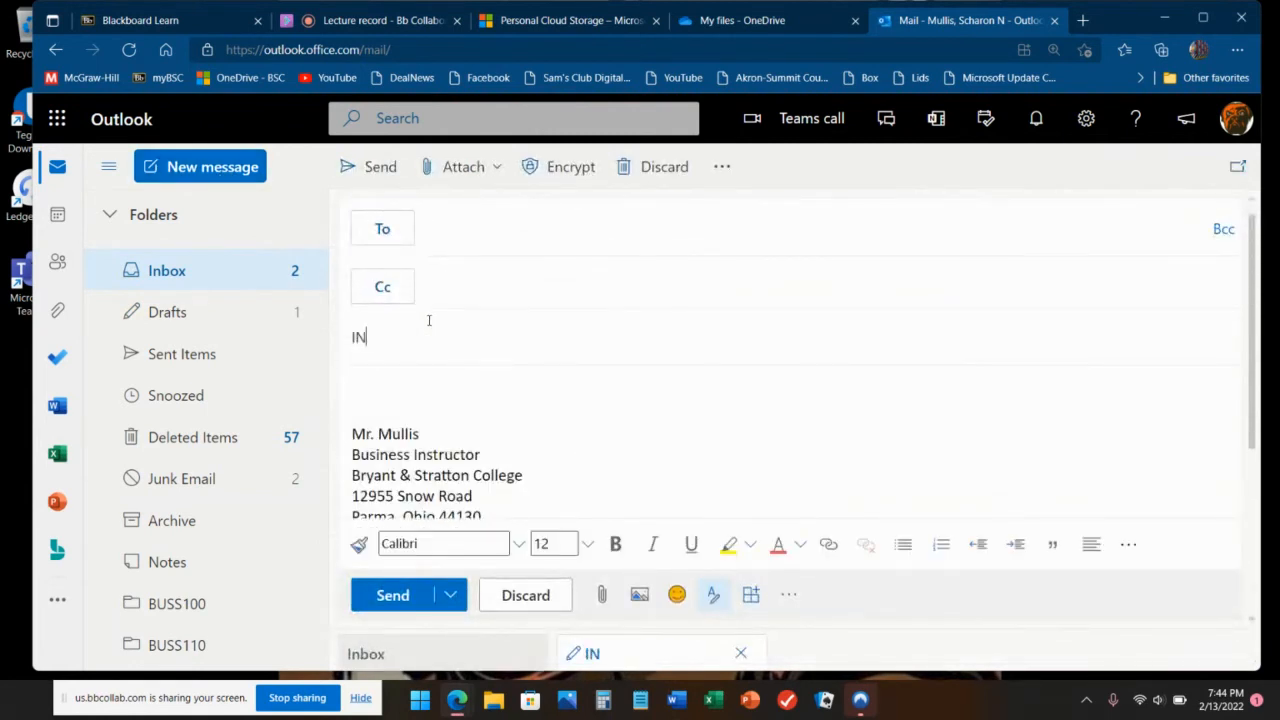
pyautogui.press('BackSpace')
pyautogui.press('BackSpace')
pyautogui.write('T124 0')
pyautogui.press('BackSpace')
pyautogui.write('- test mess')
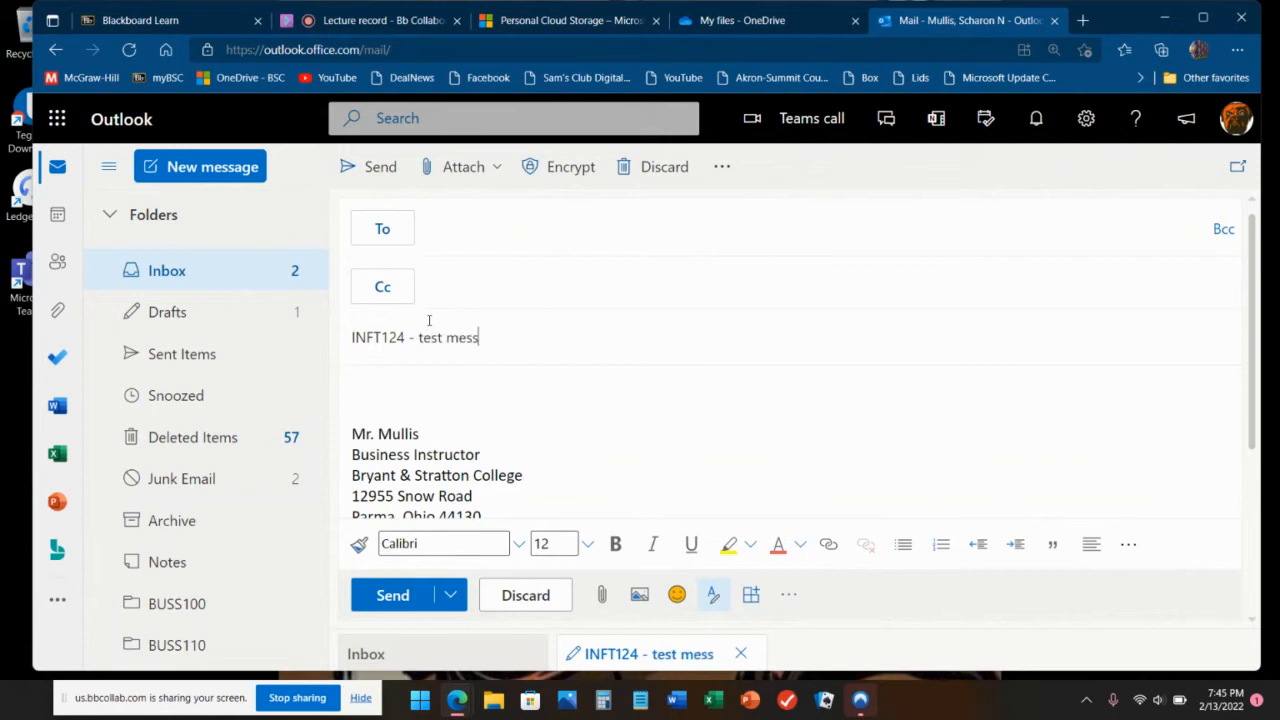
pyautogui.write('age for draft')
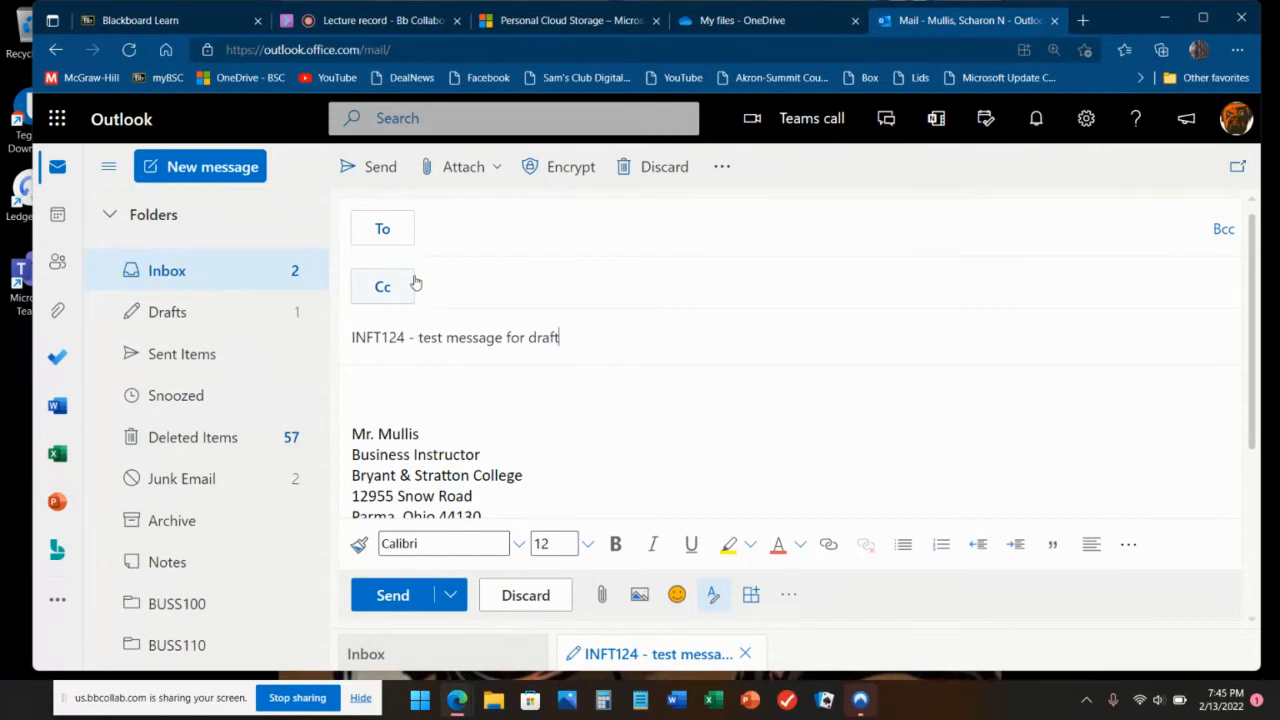
# Step: Leave the message as a draft and reopen it from the Drafts folder
pyautogui.click(203, 271)
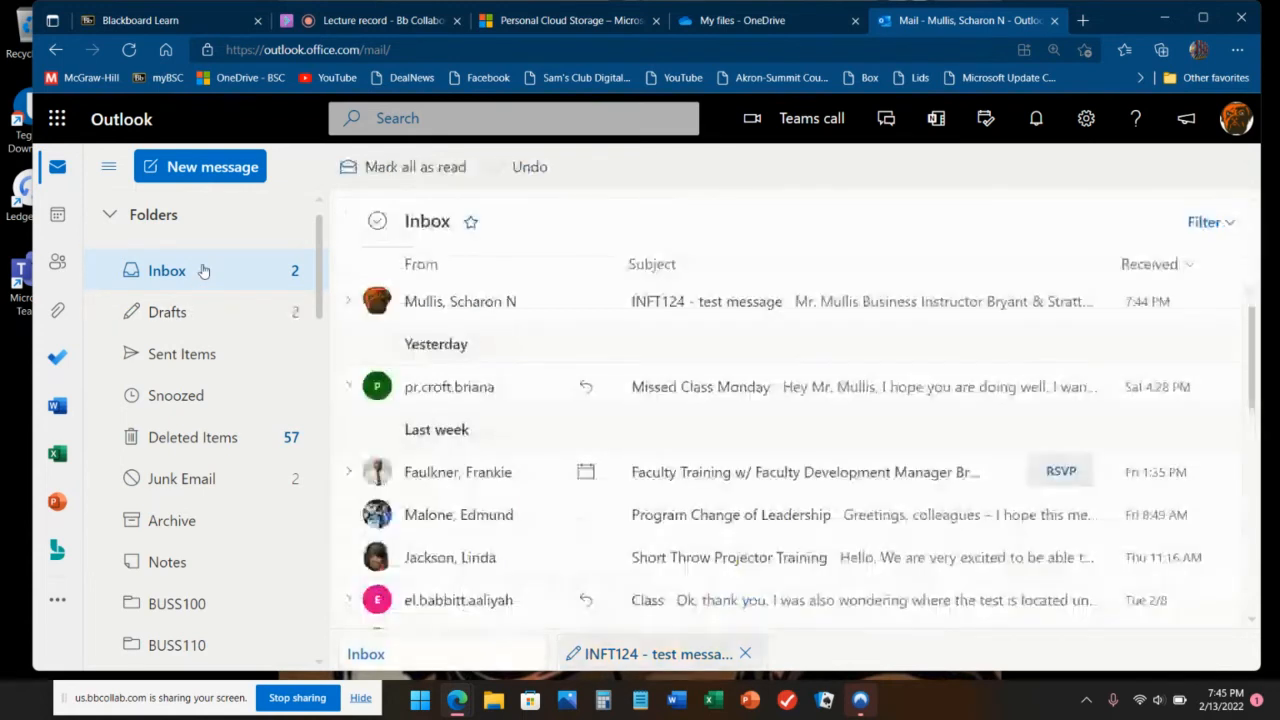
pyautogui.click(188, 322)
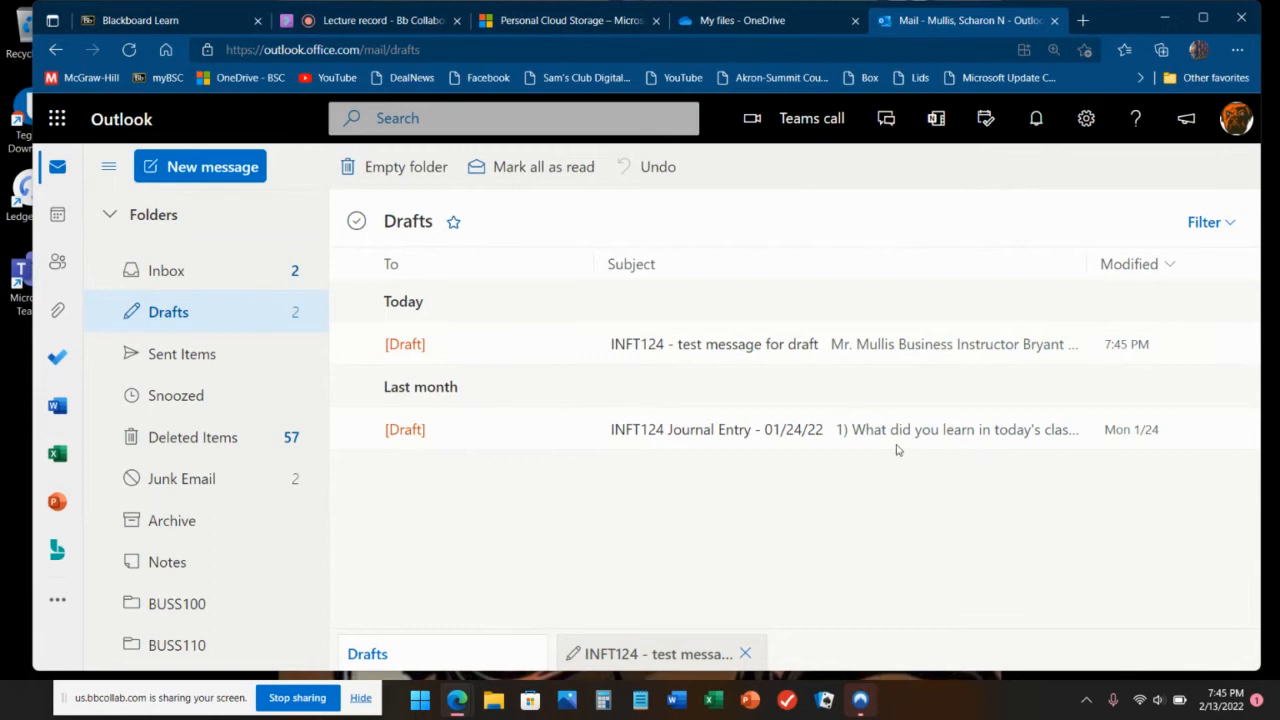
pyautogui.click(818, 348)
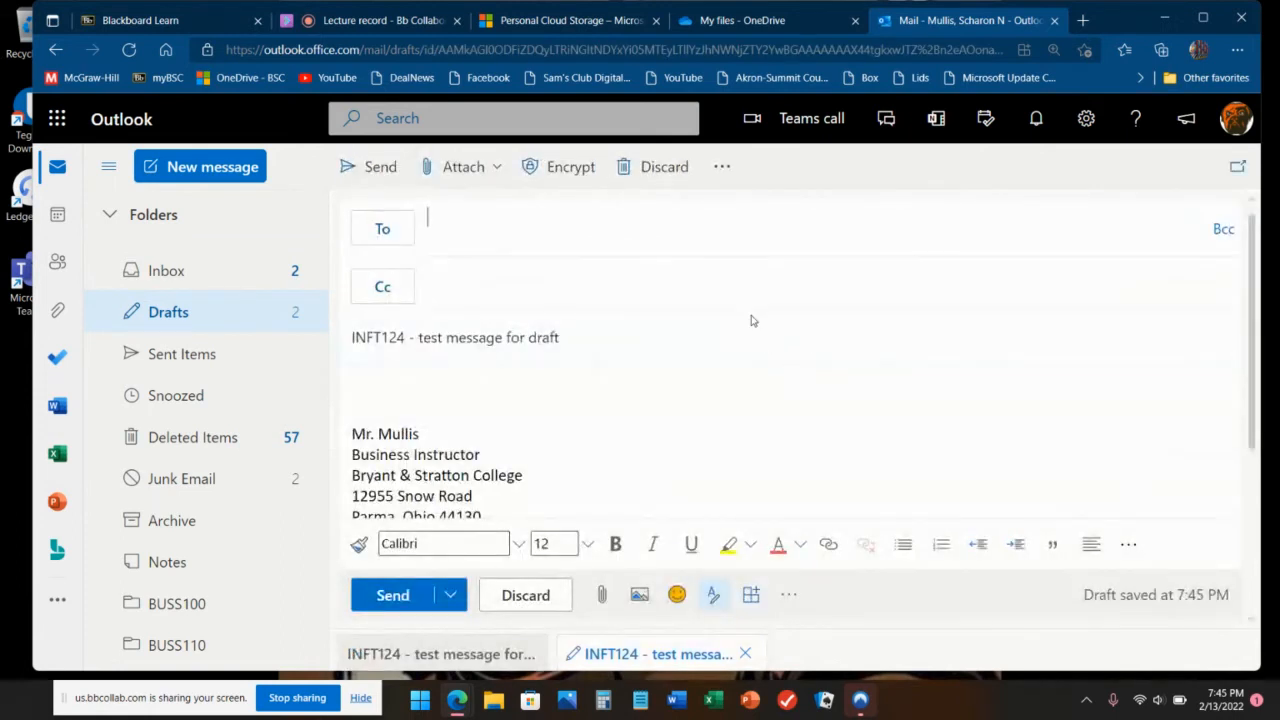
# Step: Add the suggested recipient, write the body 'test draft function in Outlook.' and send it
pyautogui.write('mu')
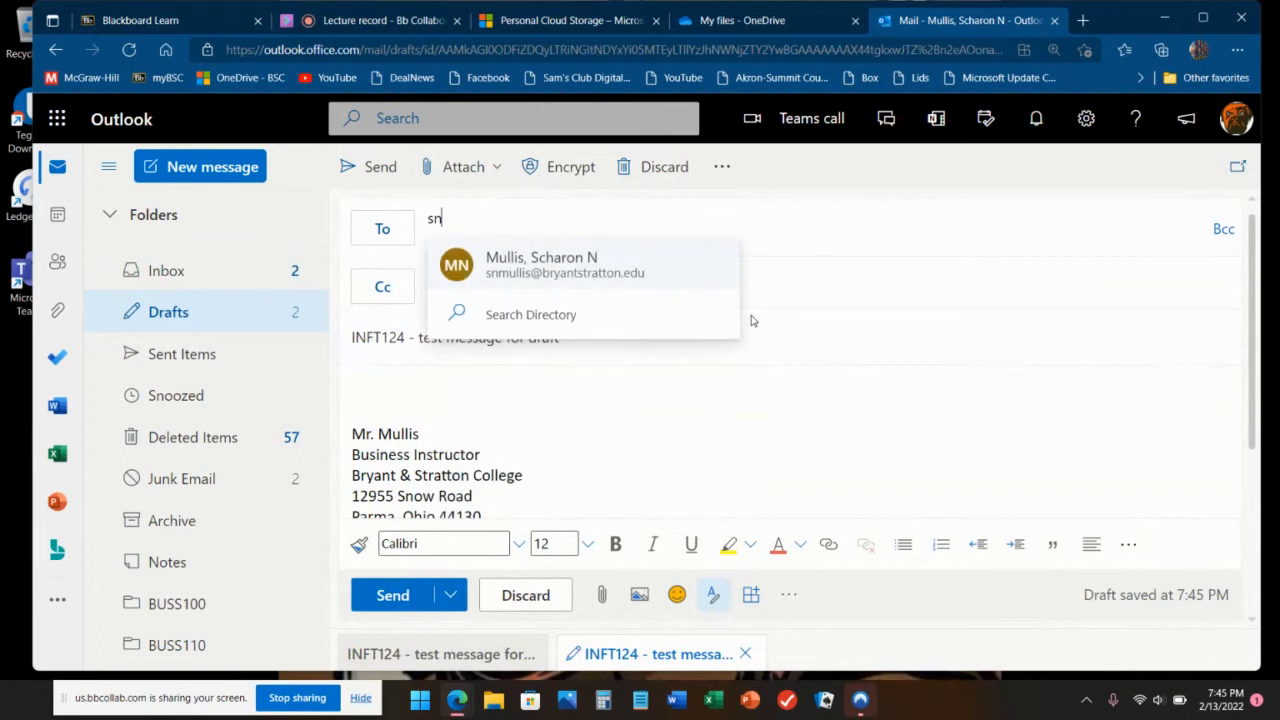
pyautogui.press('Return')
pyautogui.press('Tab')
pyautogui.press('Tab')
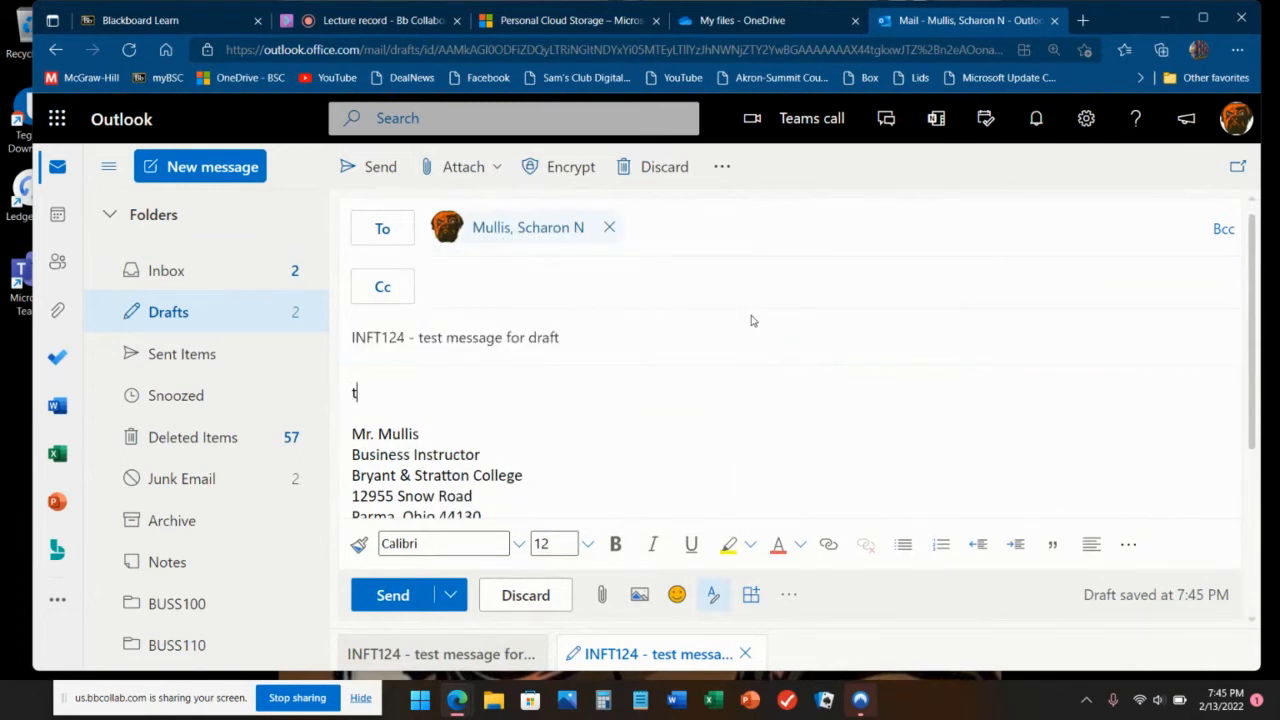
pyautogui.write('test for')
pyautogui.press('BackSpace')
pyautogui.press('BackSpace')
pyautogui.write('drift function in out')
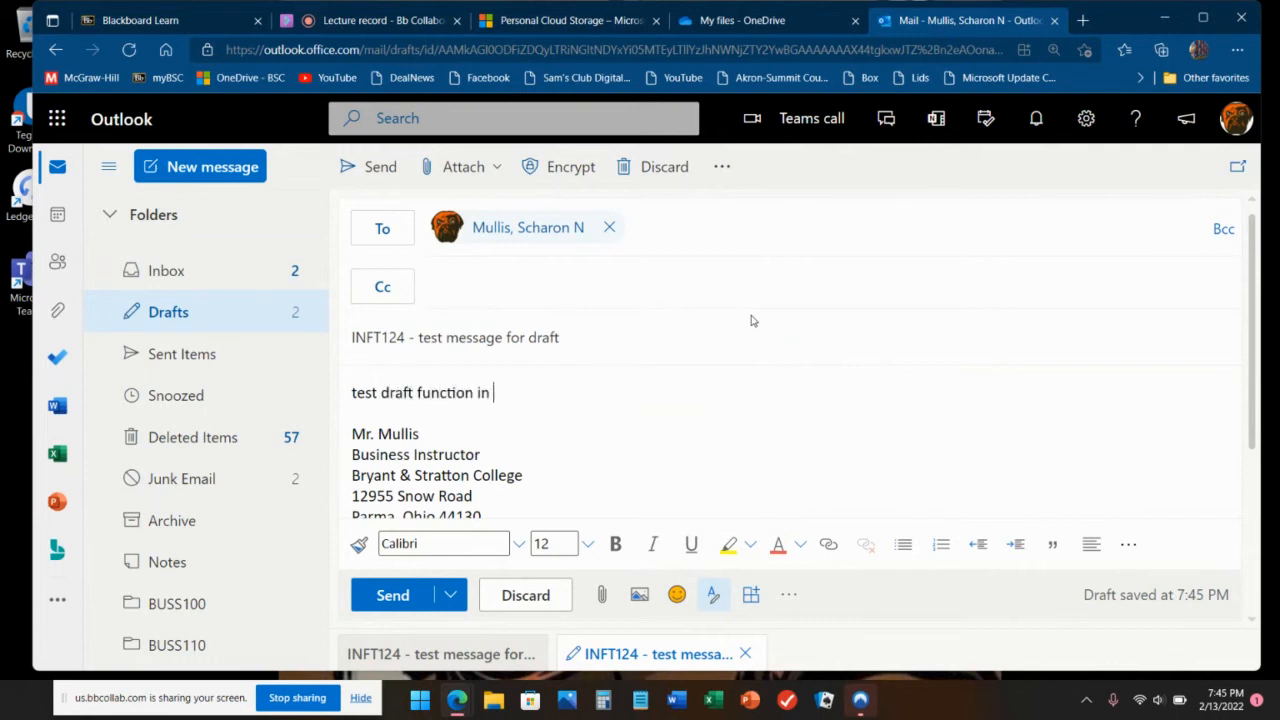
pyautogui.press('BackSpace')
pyautogui.press('BackSpace')
pyautogui.press('BackSpace')
pyautogui.write('Outlook.')
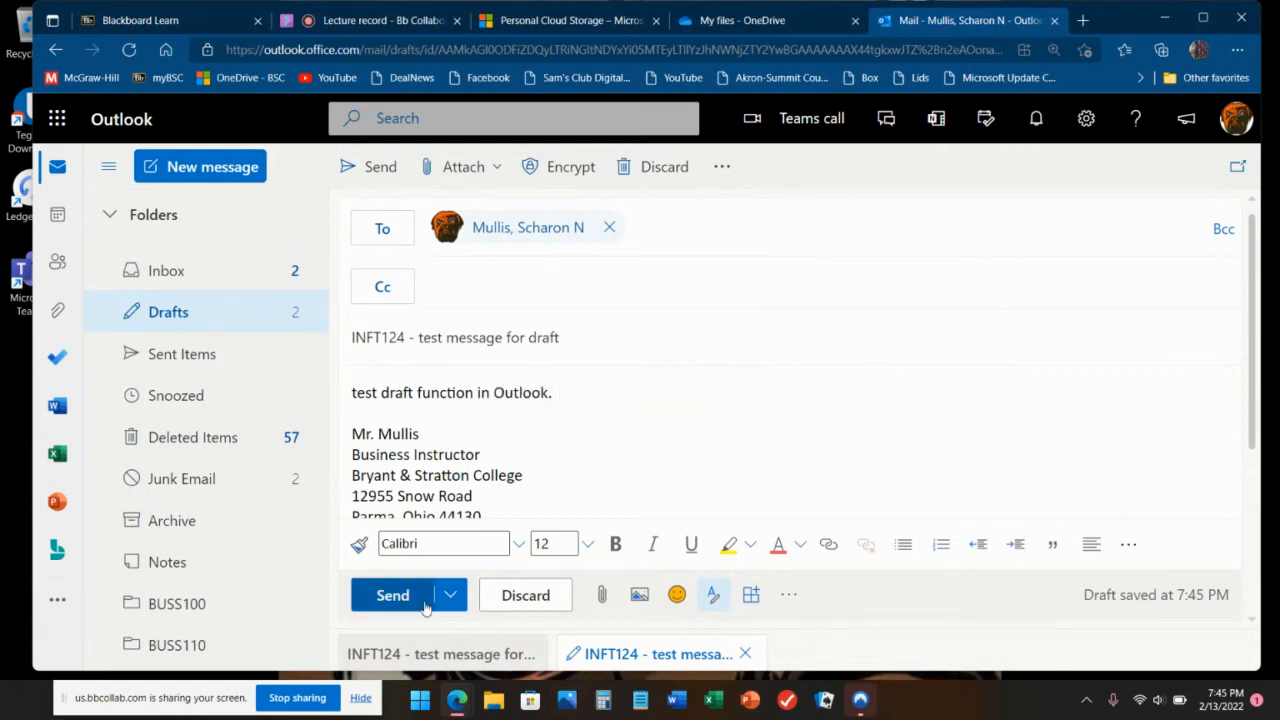
pyautogui.click(391, 596)
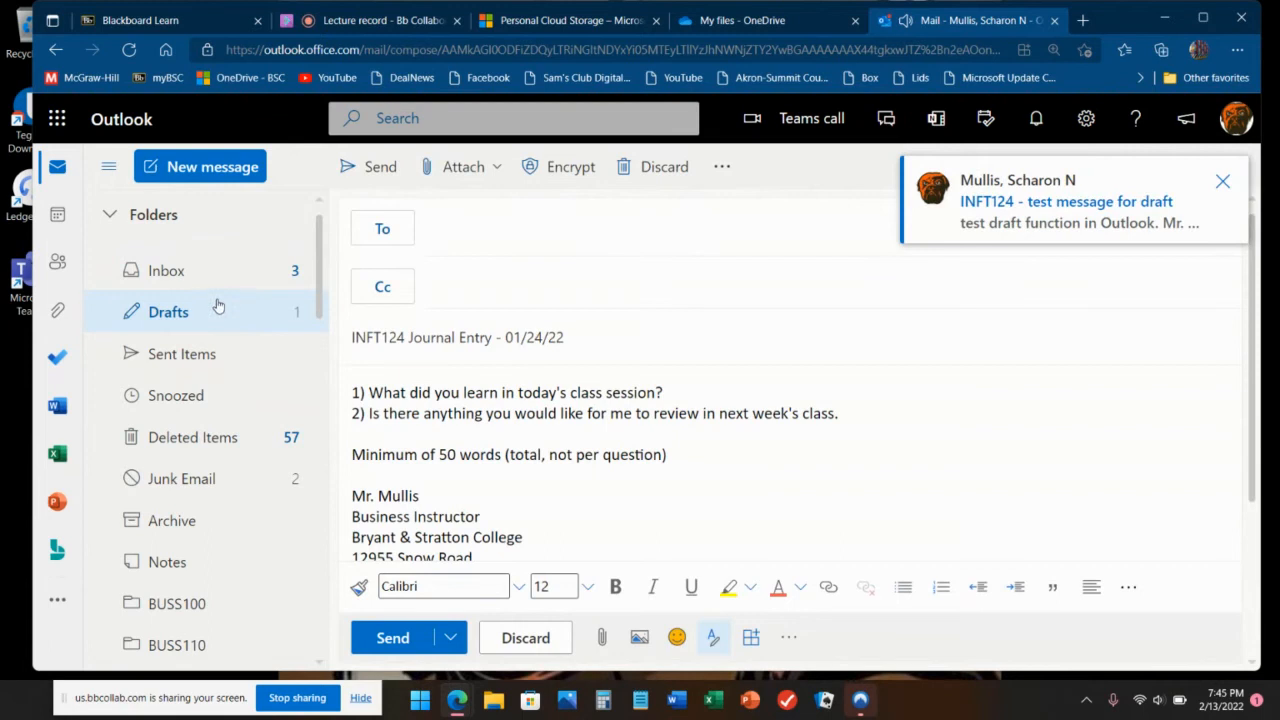
# Step: Reply to the INFT124 - test message for draft with 'reply to the sender only' and send it
pyautogui.click(232, 268)
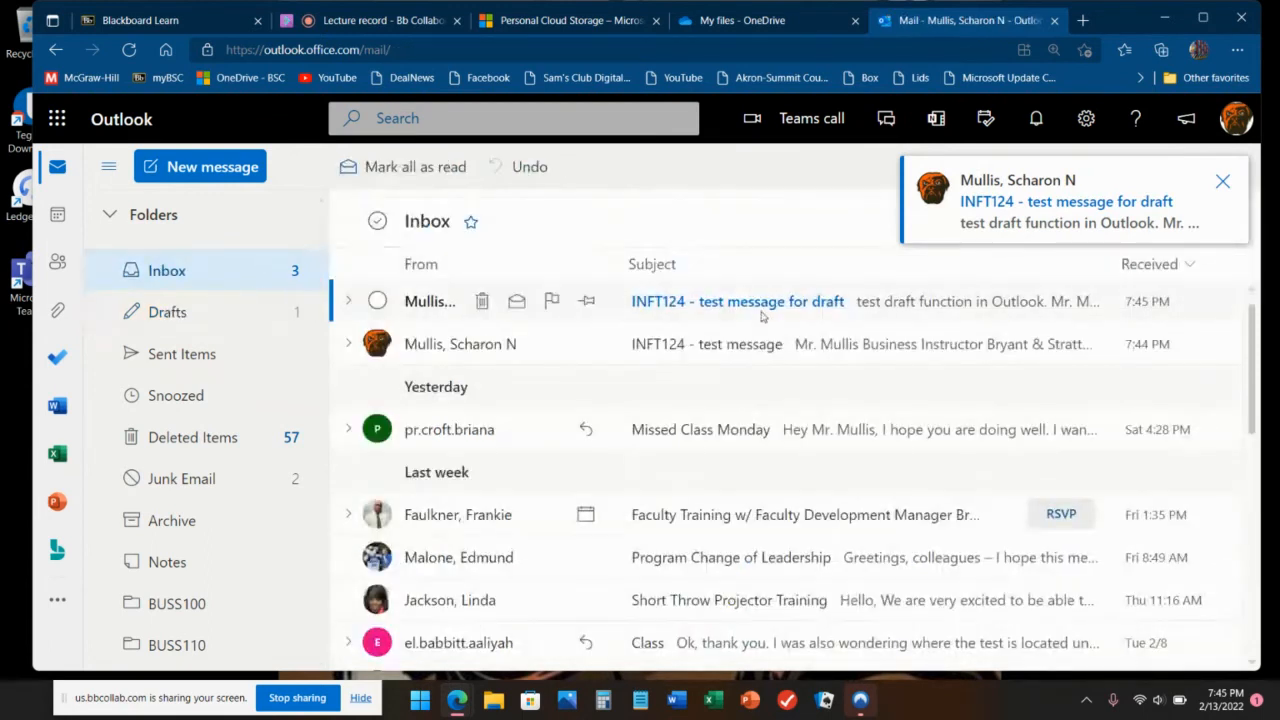
pyautogui.click(807, 315)
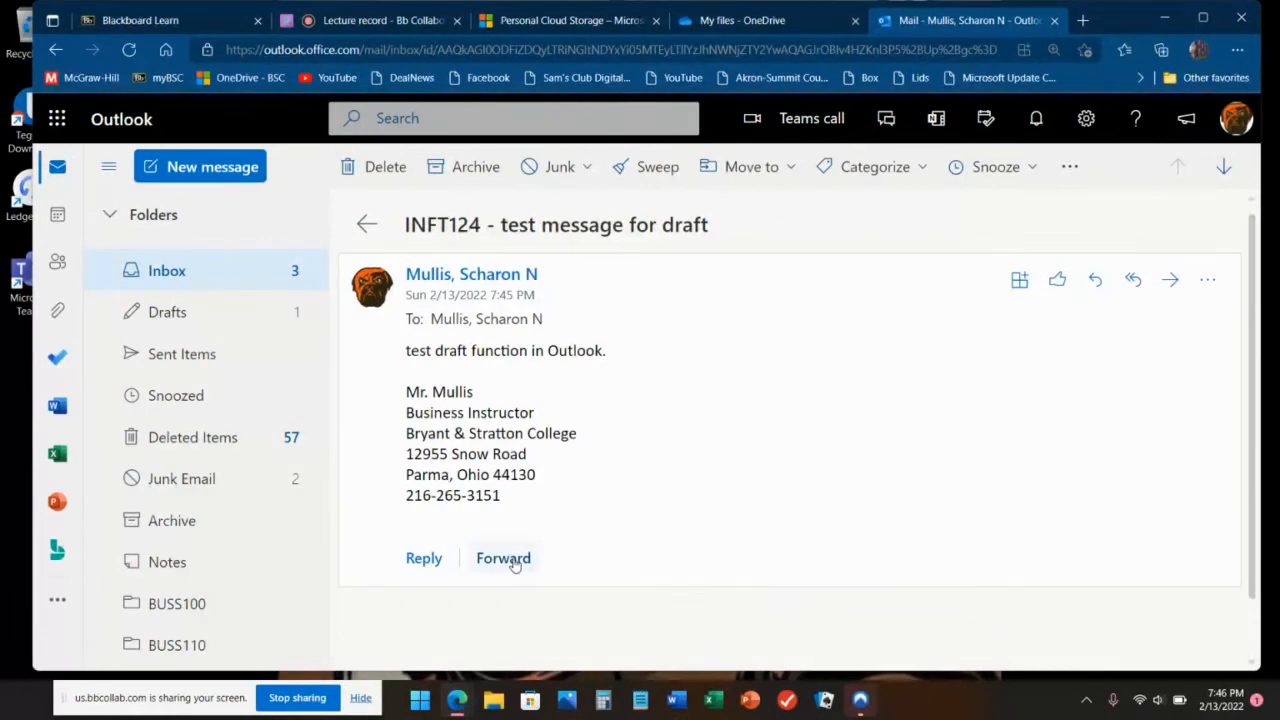
pyautogui.click(1096, 282)
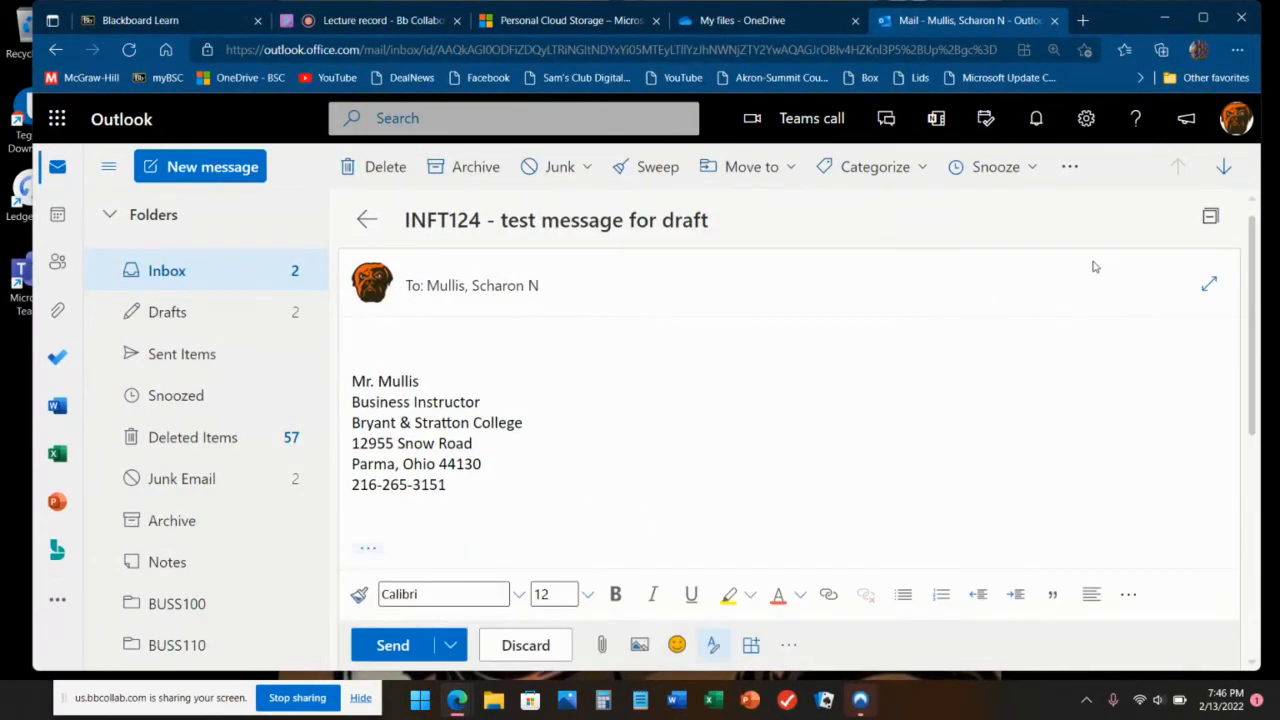
pyautogui.write('reply')
pyautogui.write('to the sender on')
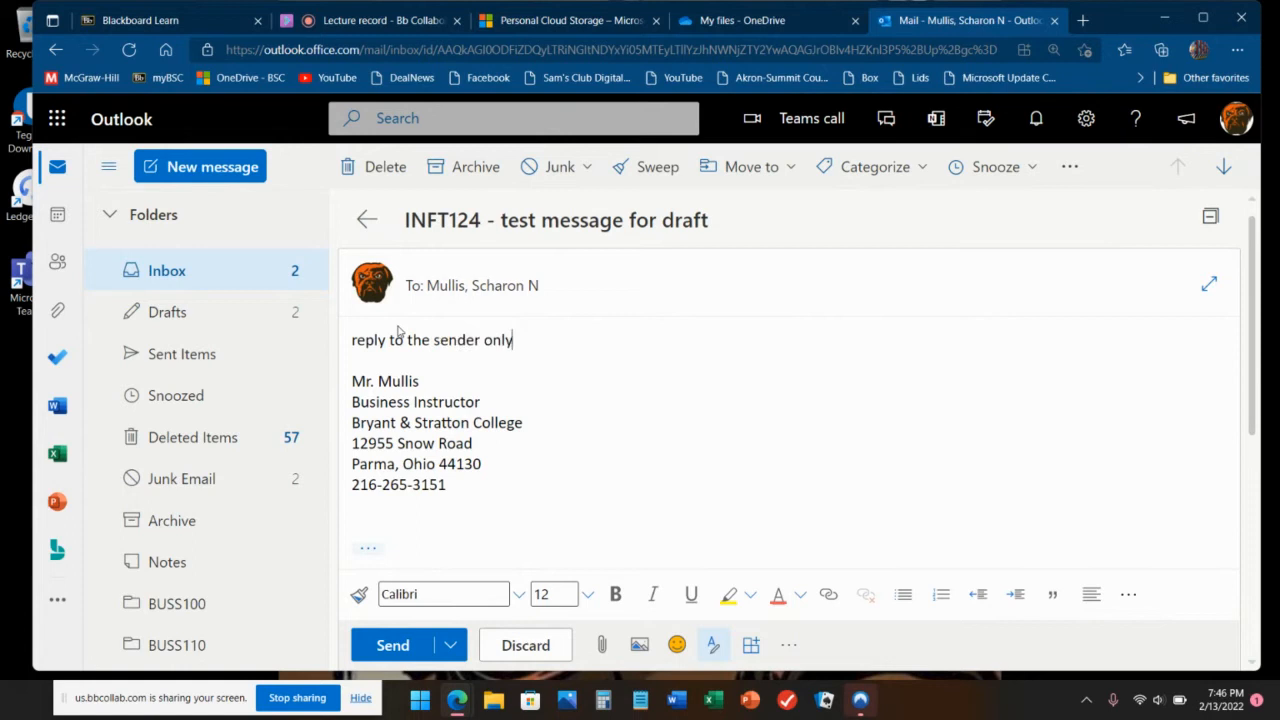
pyautogui.write('ly')
pyautogui.press('Return')
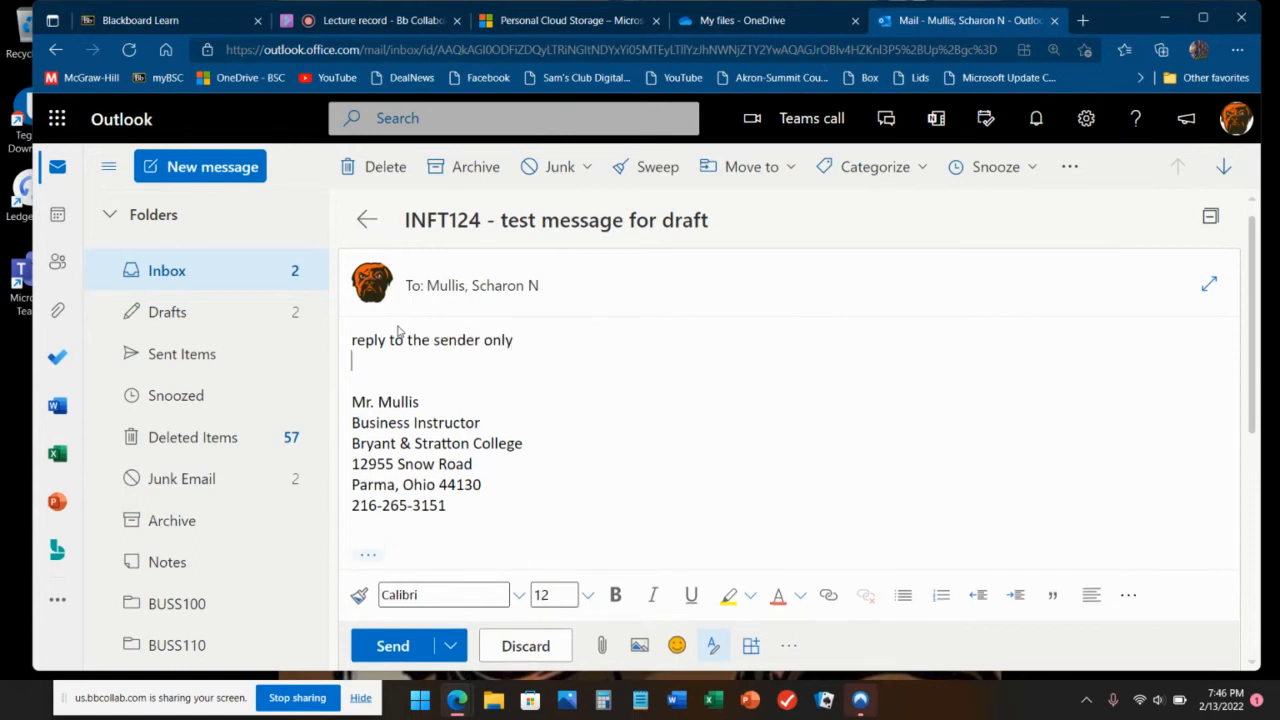
pyautogui.click(380, 650)
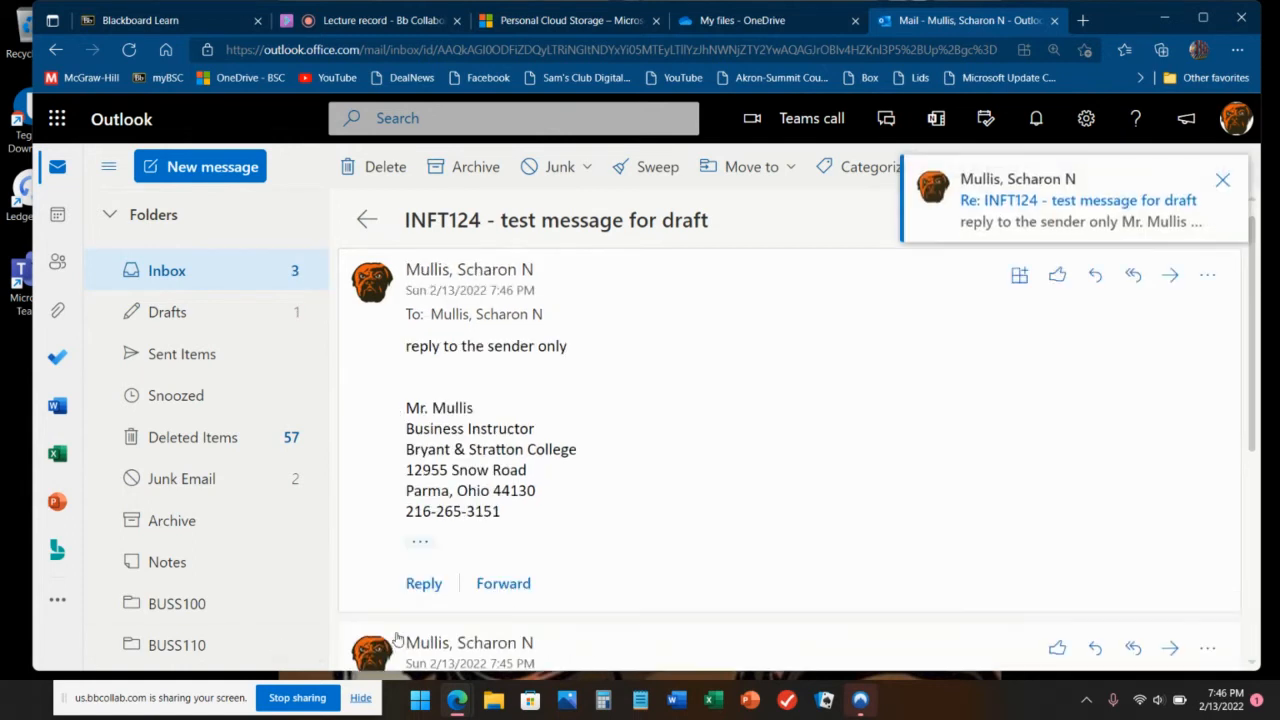
# Step: Reopen the draft-test conversation from the Inbox to check the sent reply
pyautogui.click(240, 273)
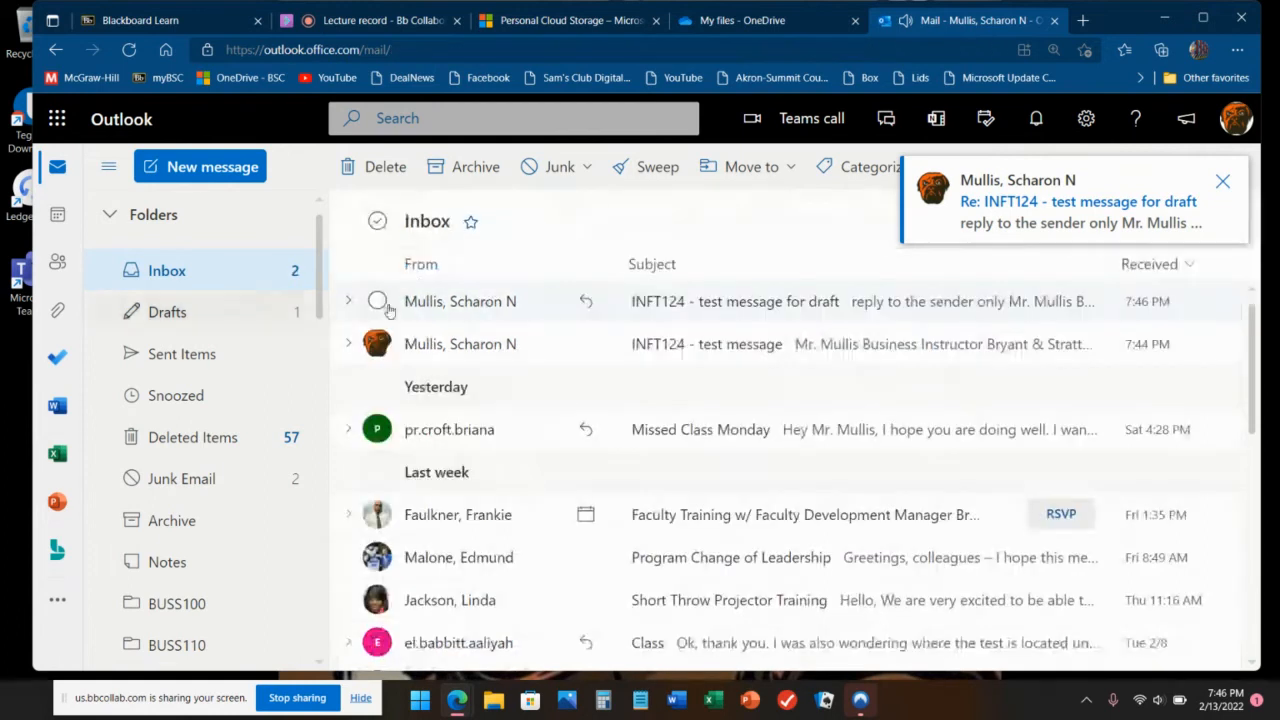
pyautogui.click(750, 310)
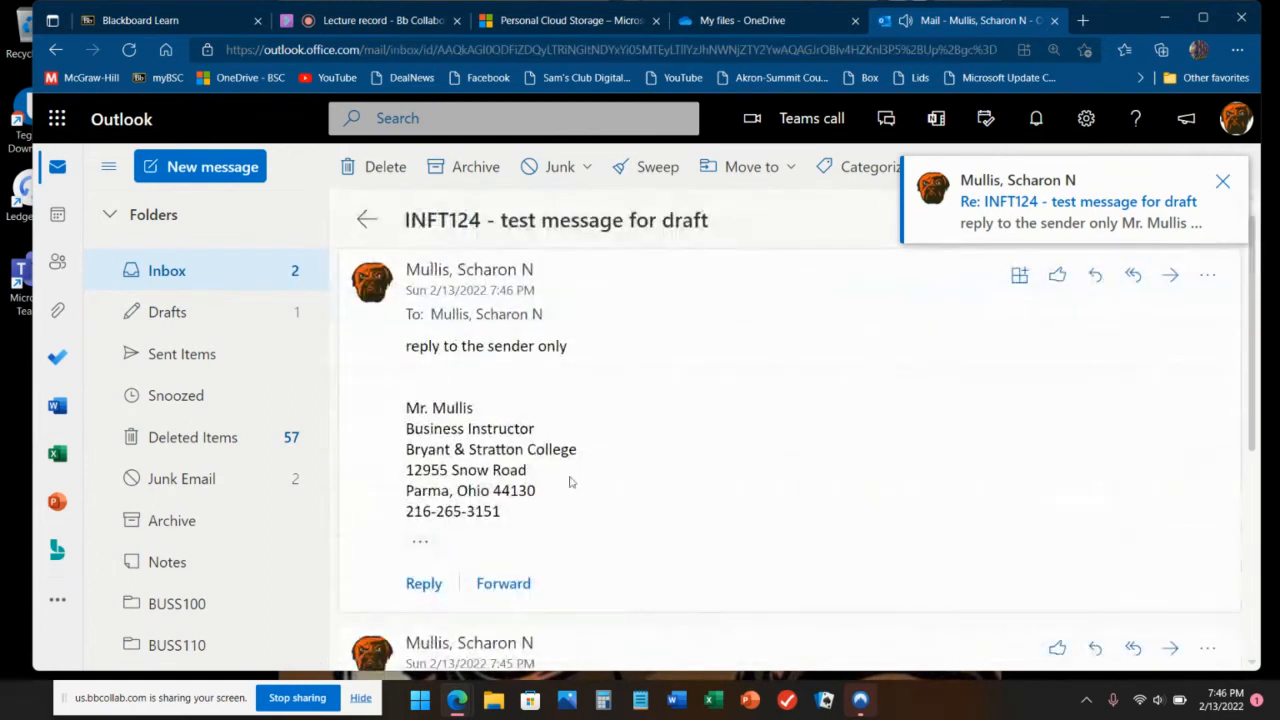
pyautogui.scroll(-3, 571, 480)
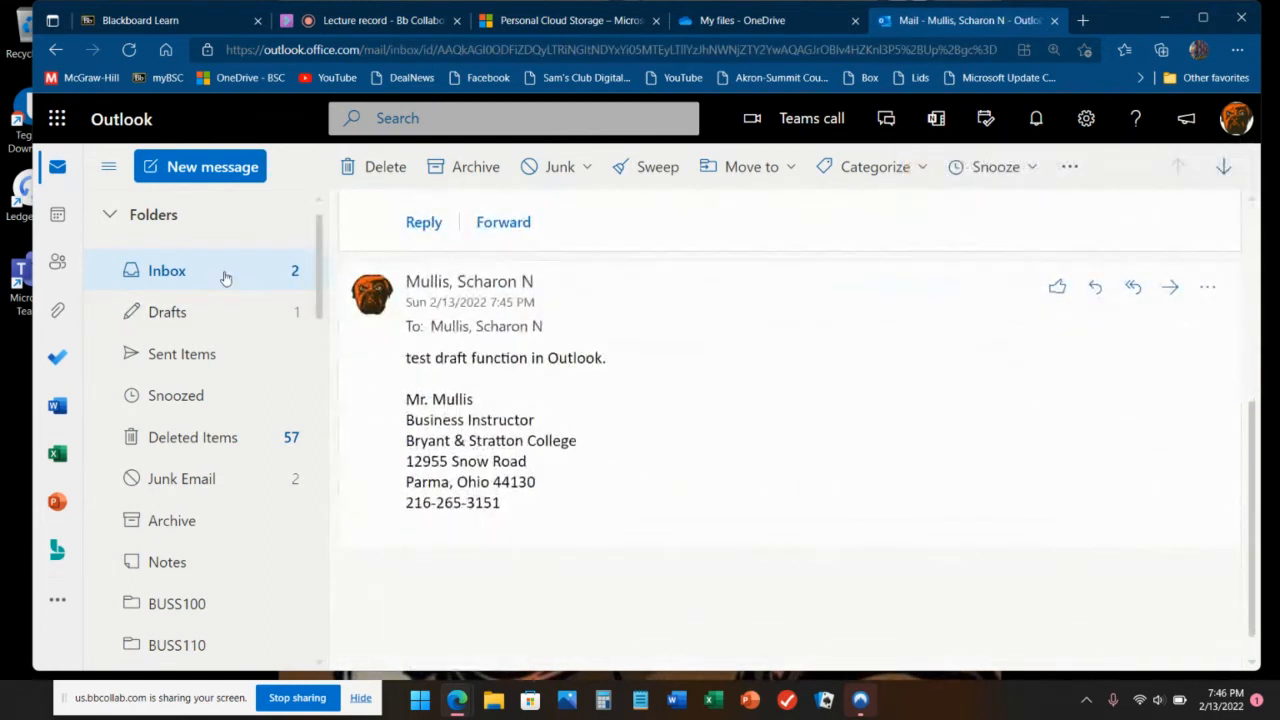
# Step: Open the INFT124 - test message email and view the Cc recipient's contact details
pyautogui.click(172, 311)
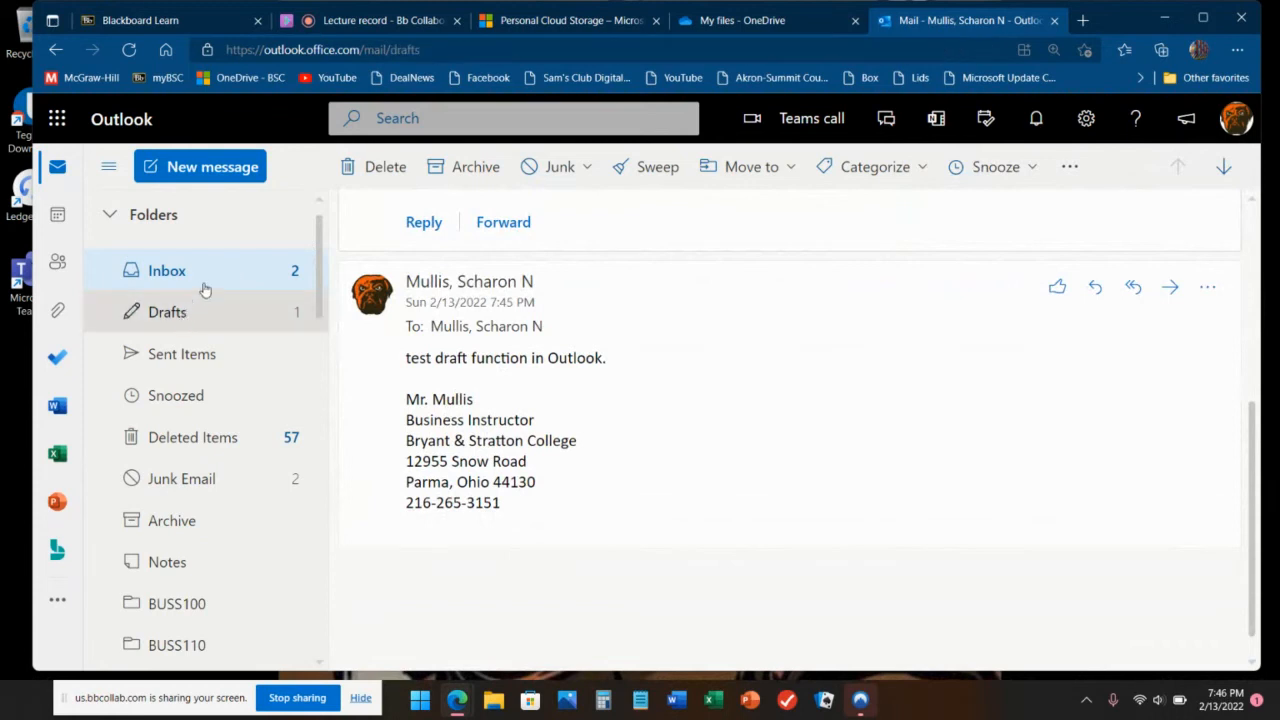
pyautogui.click(216, 285)
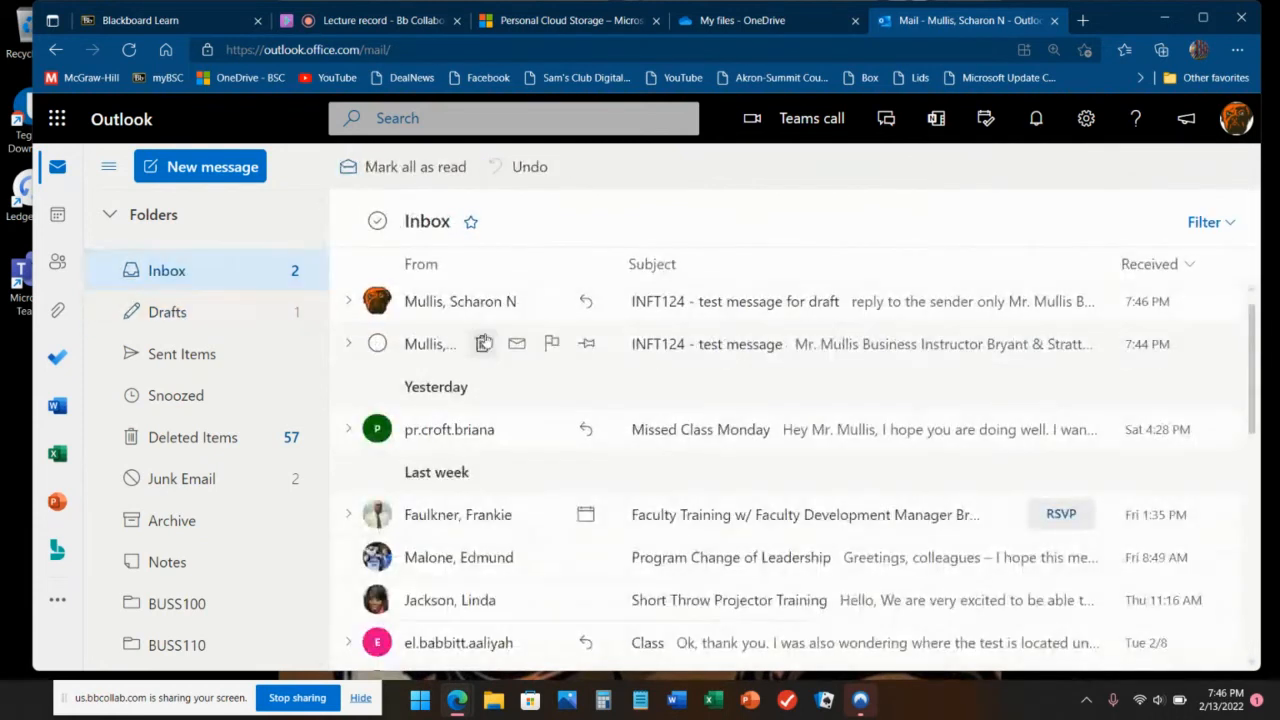
pyautogui.click(695, 347)
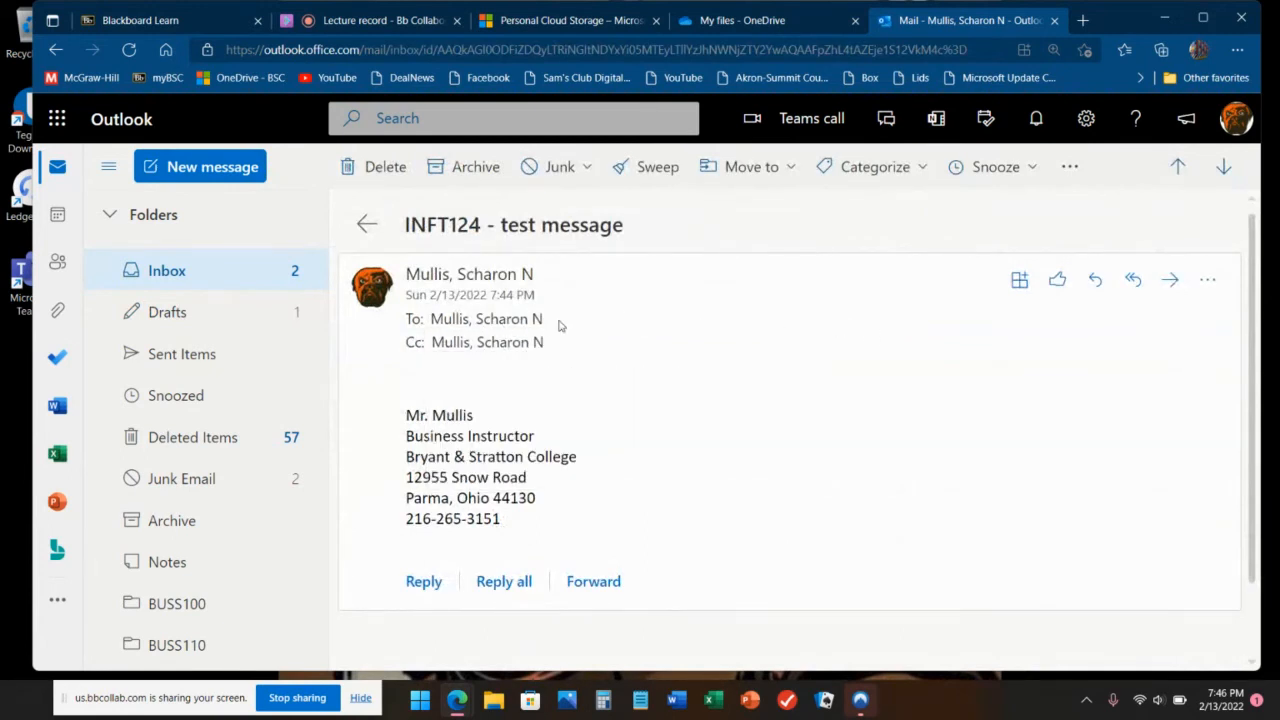
pyautogui.click(495, 345)
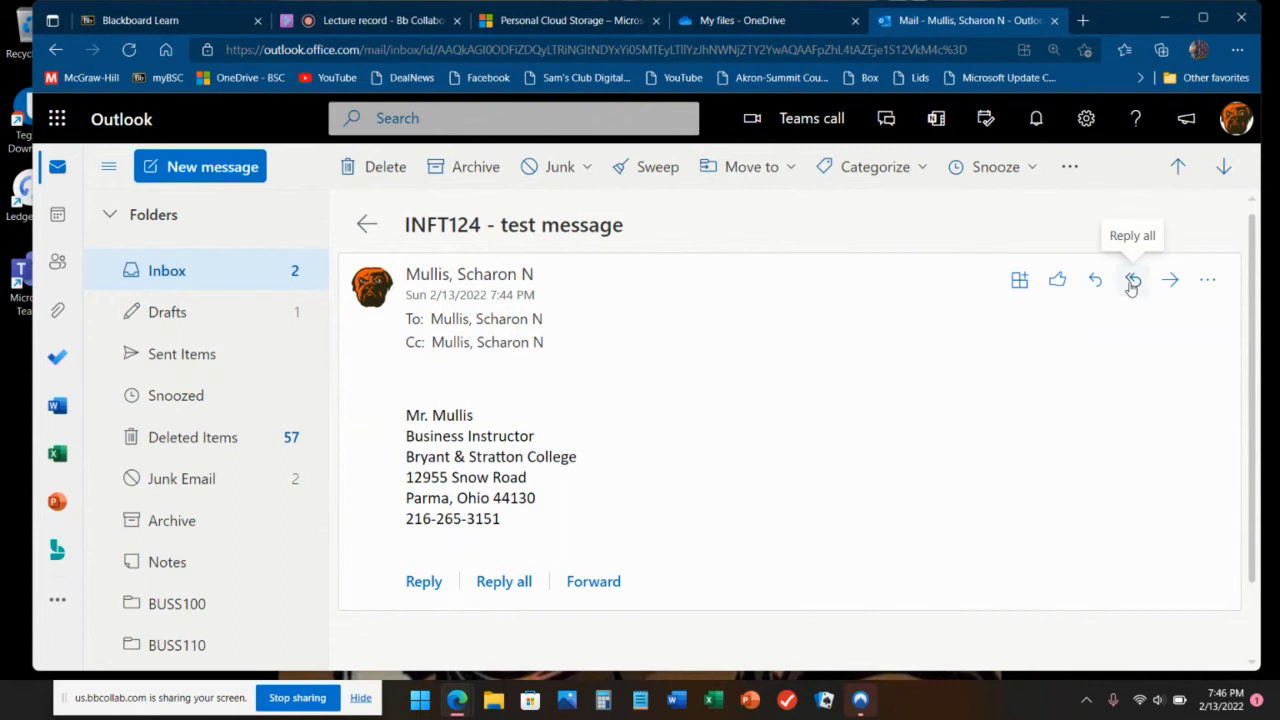
# Step: Reply to all recipients with 'test message reply to all' and send it
pyautogui.click(490, 592)
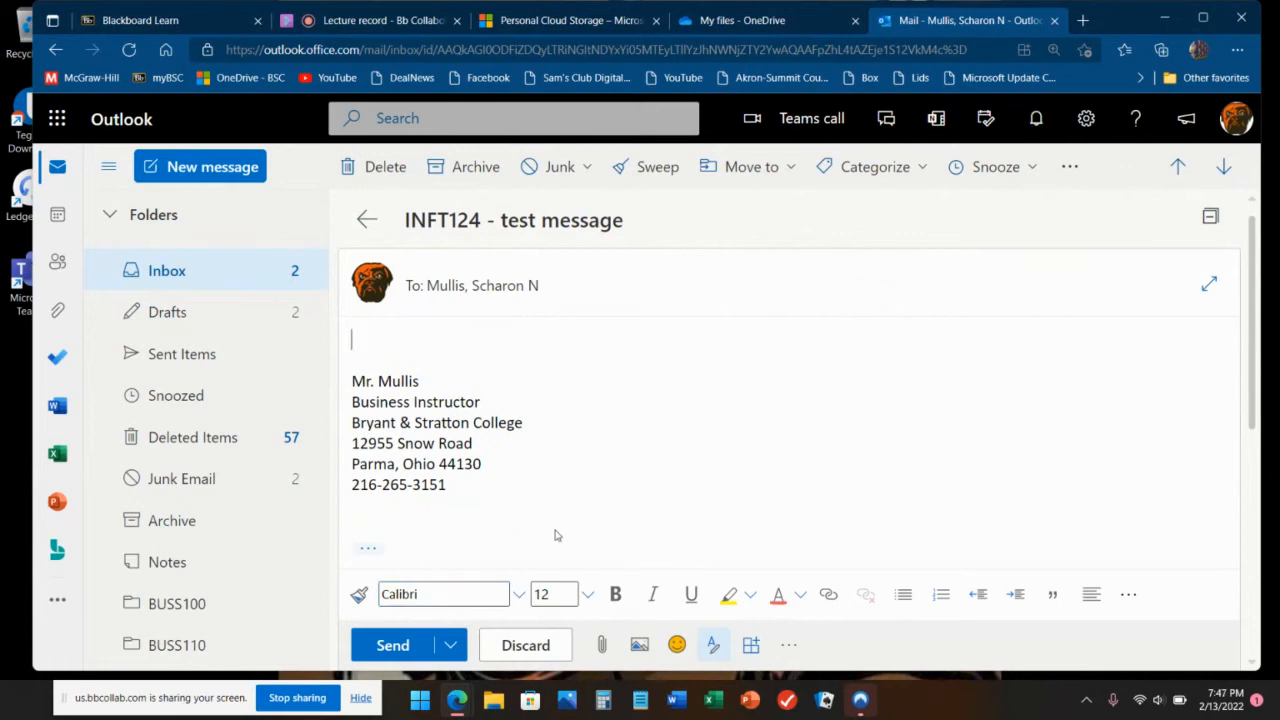
pyautogui.click(497, 290)
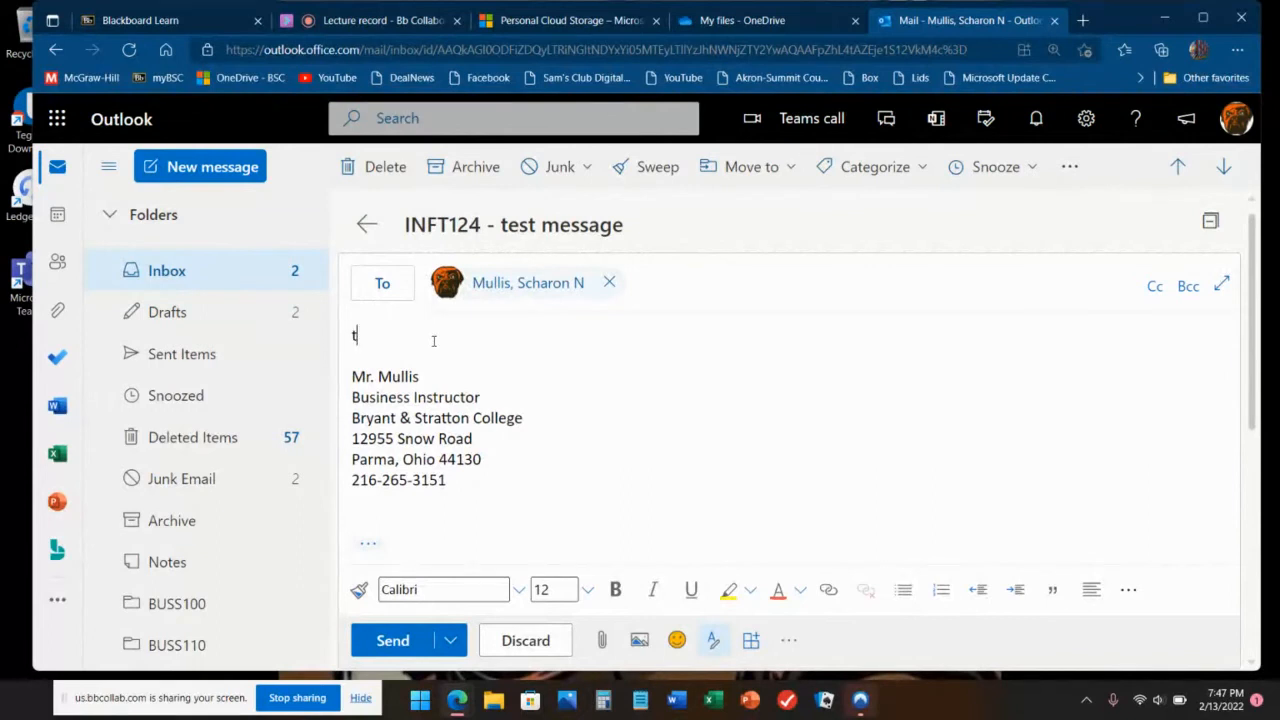
pyautogui.write('est message reply to all')
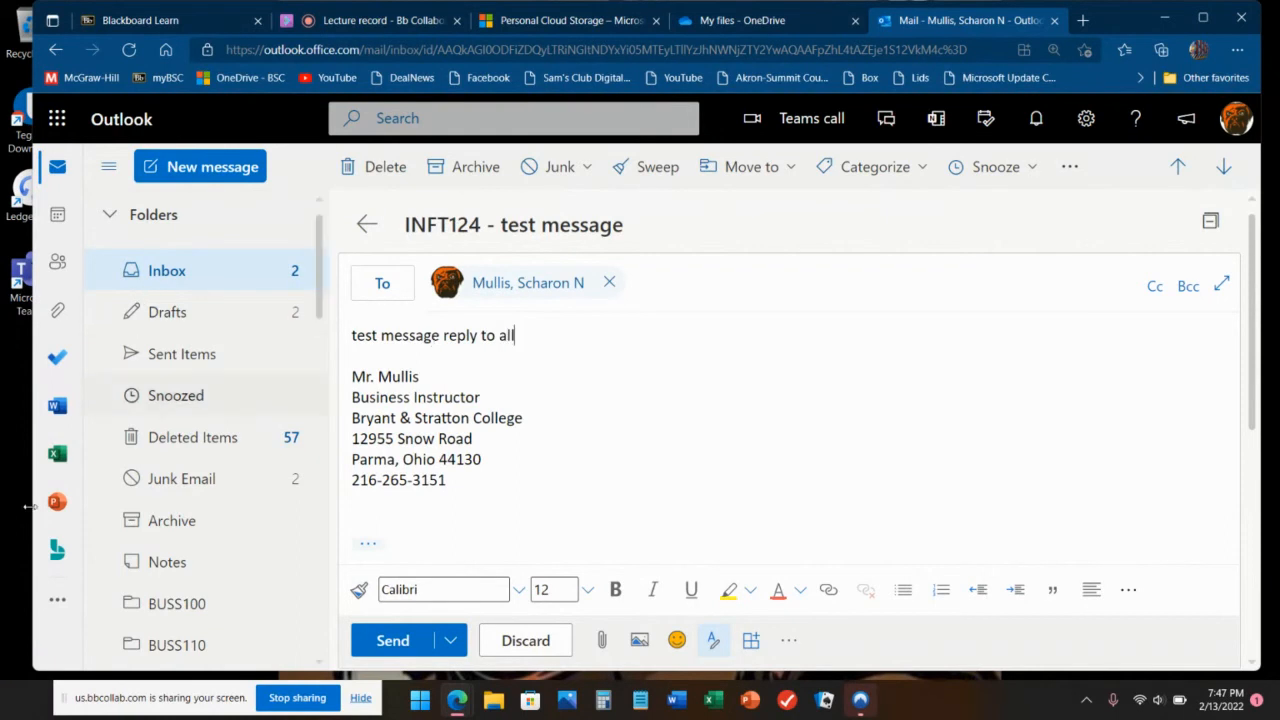
pyautogui.click(422, 641)
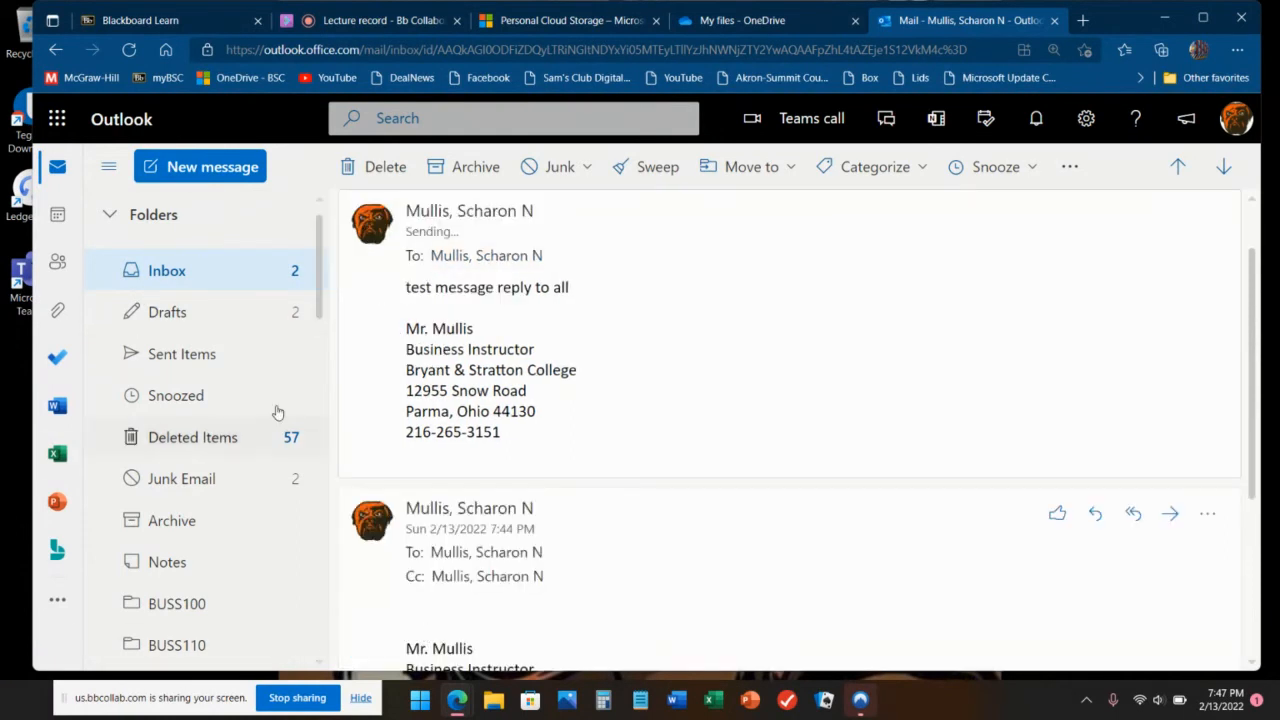
# Step: Glance at the newly arrived reply, then open the INFT124 - test message conversation
pyautogui.click(218, 277)
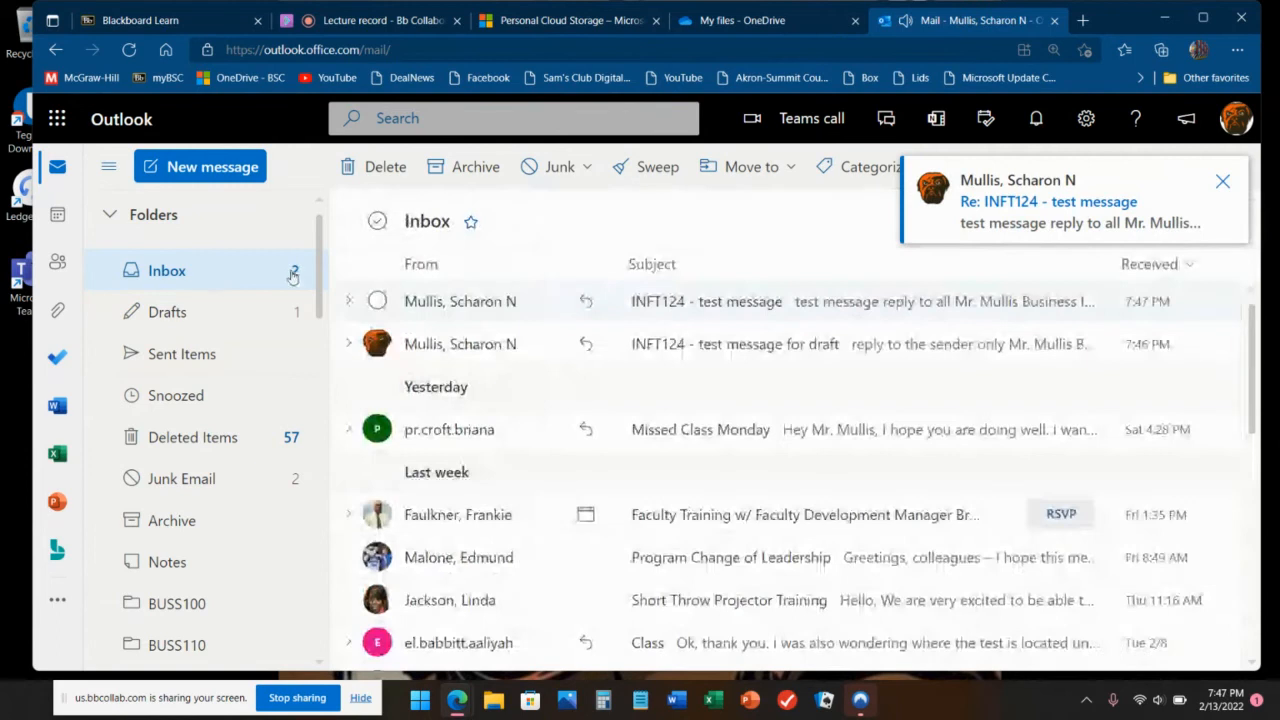
pyautogui.click(980, 220)
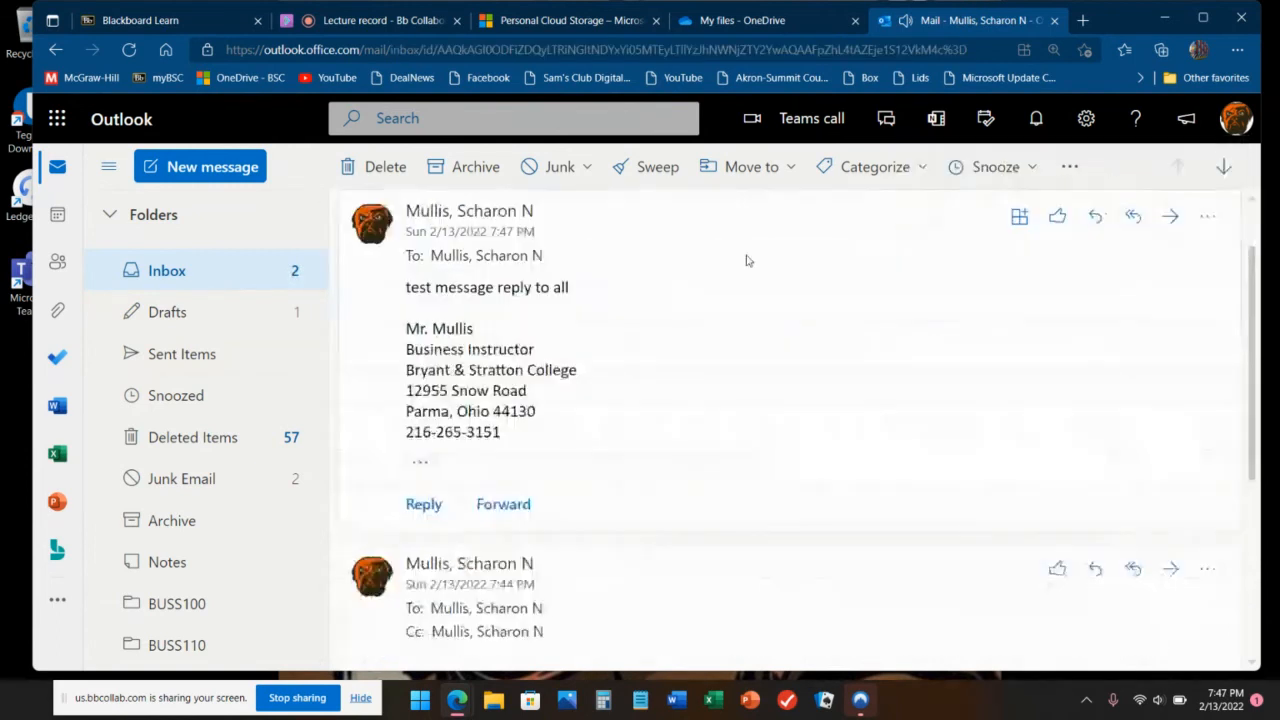
pyautogui.click(232, 275)
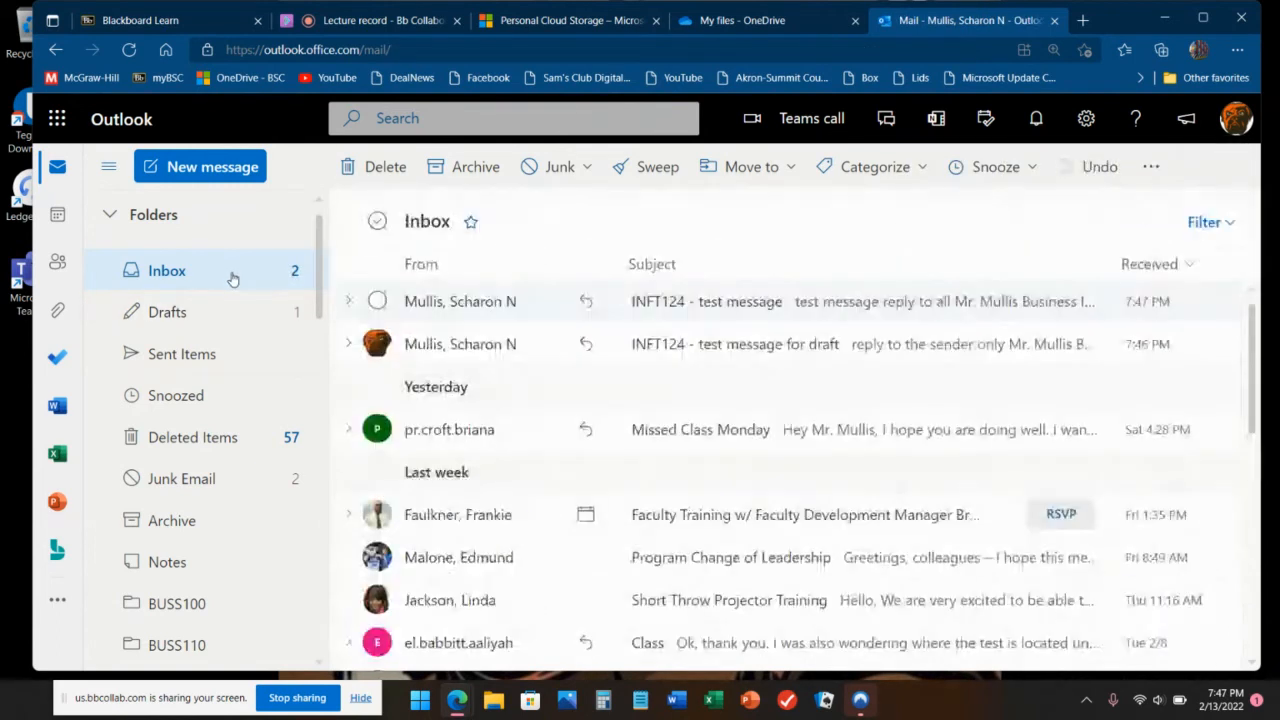
pyautogui.click(822, 310)
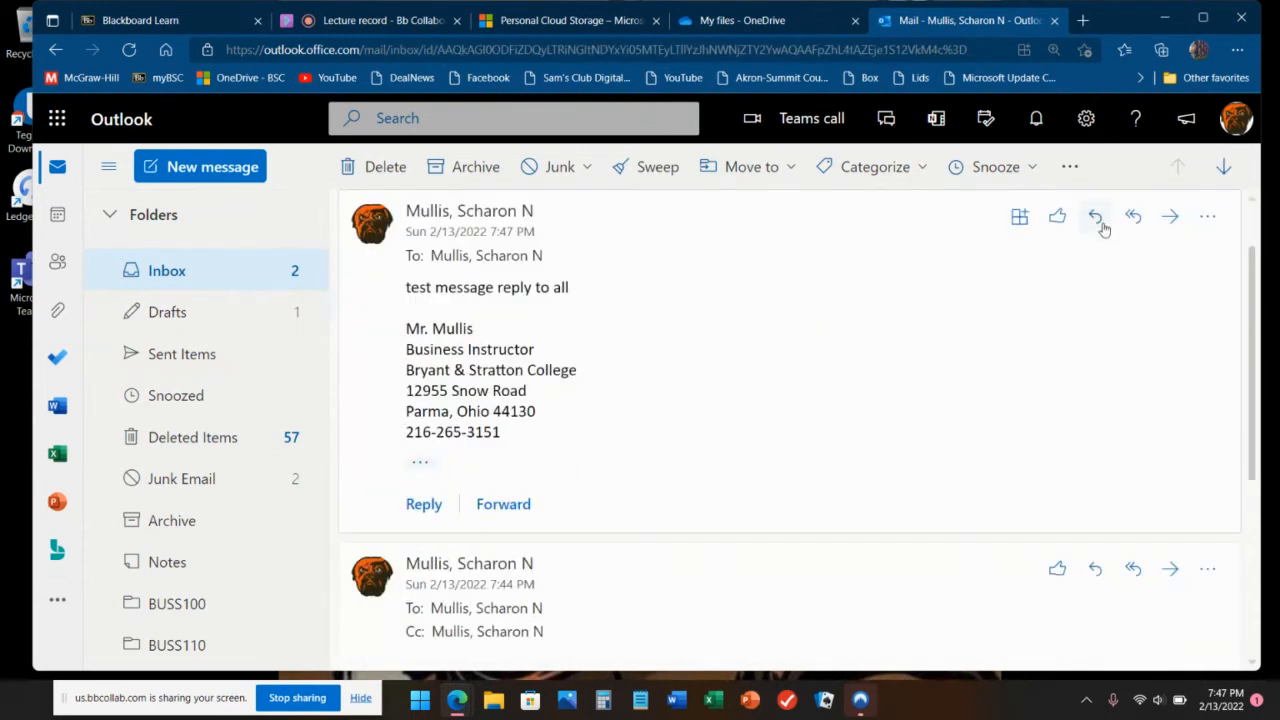
# Step: Forward it to your own account with the note 'Forward function in Outlook'
pyautogui.click(1169, 217)
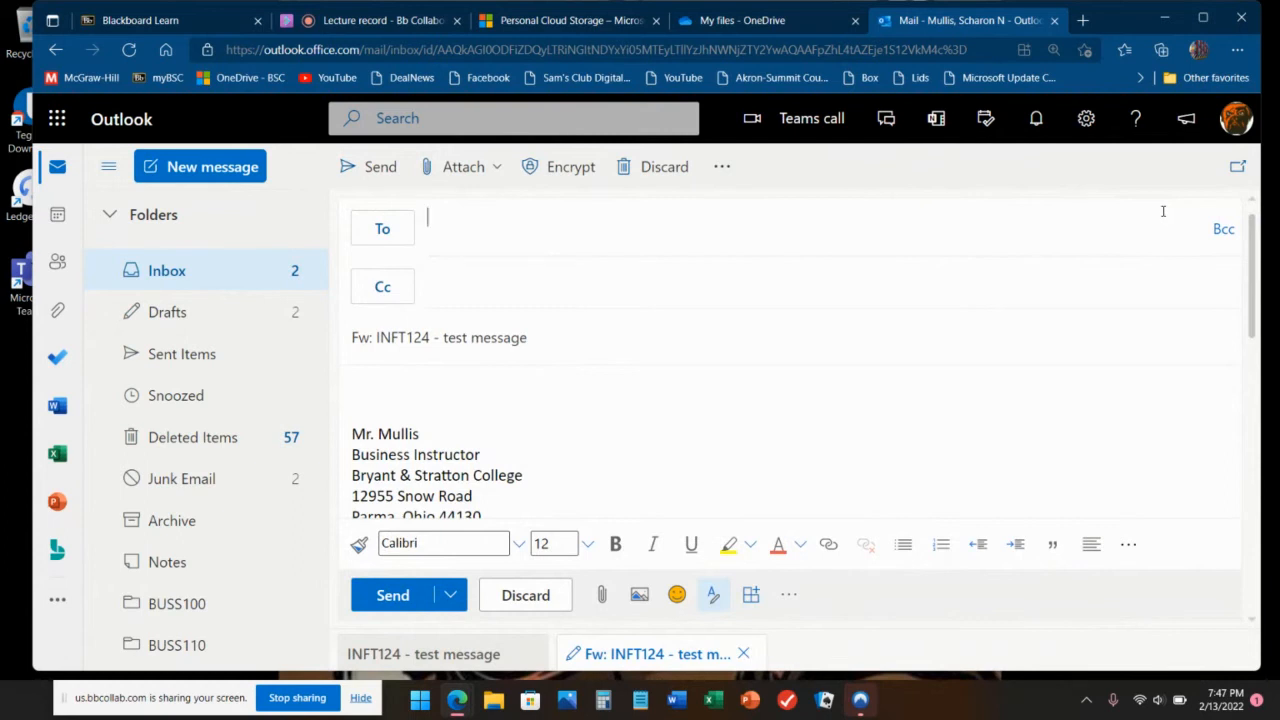
pyautogui.write('smull')
pyautogui.press('Return')
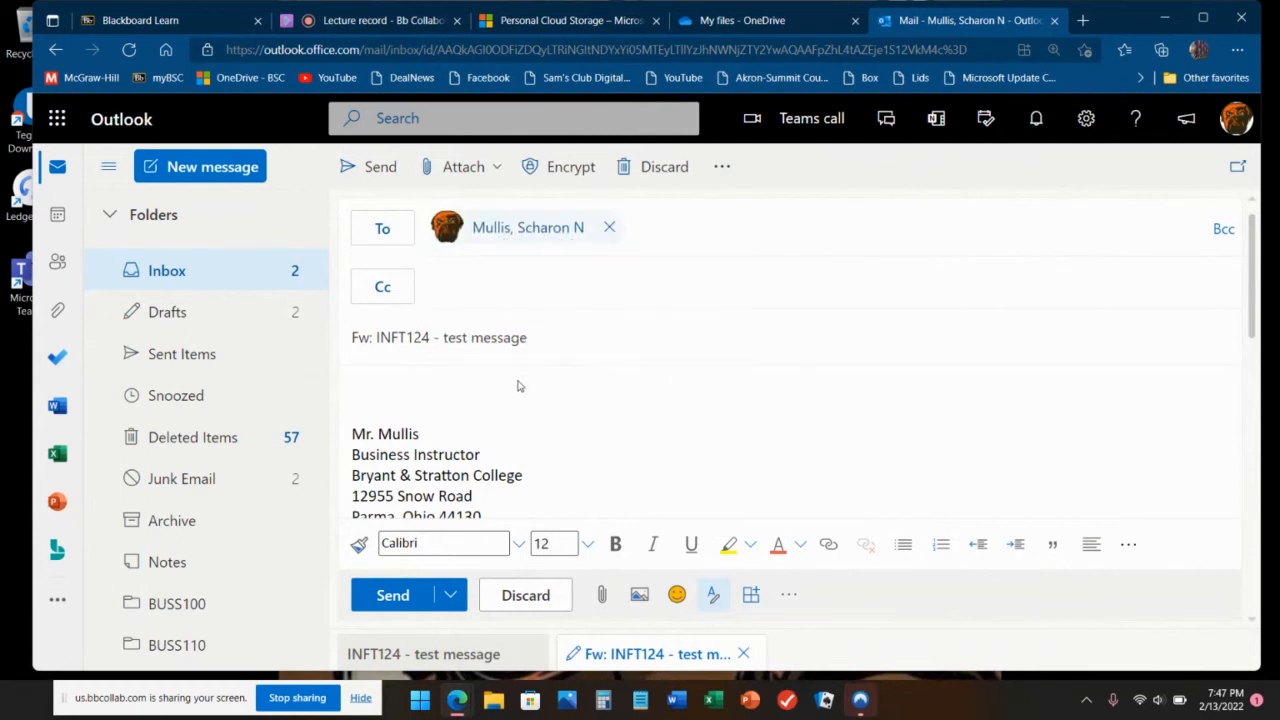
pyautogui.write('rwaee')
pyautogui.press('BackSpace')
pyautogui.press('BackSpace')
pyautogui.press('BackSpace')
pyautogui.press('BackSpace')
pyautogui.press('BackSpace')
pyautogui.press('BackSpace')
pyautogui.write('Forward function in Outlook')
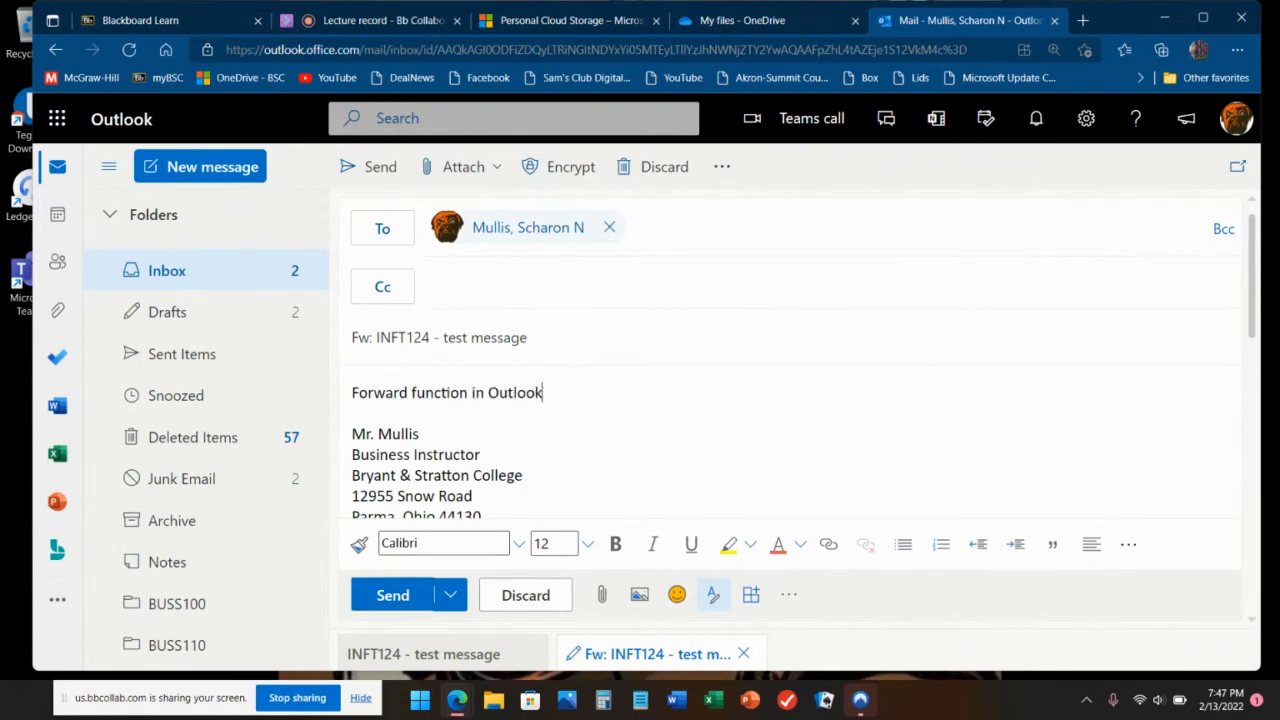
pyautogui.click(401, 590)
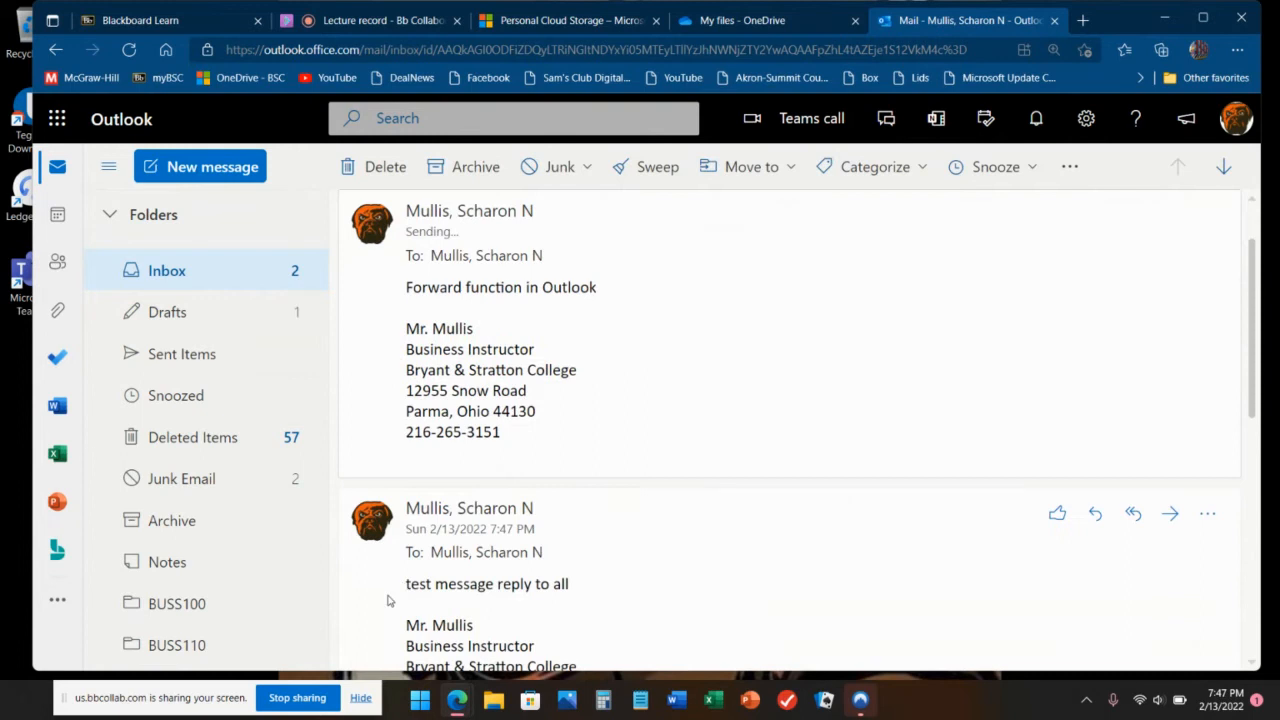
# Step: Open the forwarded message, start a reply reading 'dsafasfasdf', and discard that draft
pyautogui.click(240, 286)
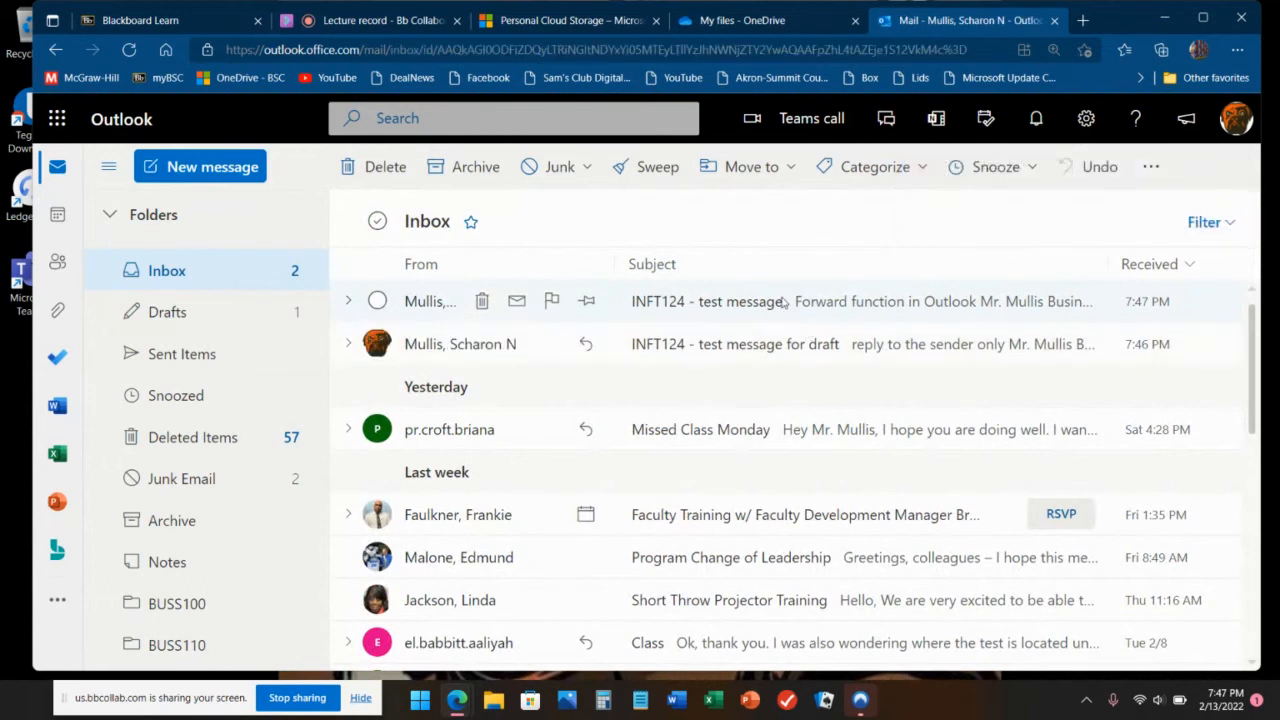
pyautogui.click(780, 302)
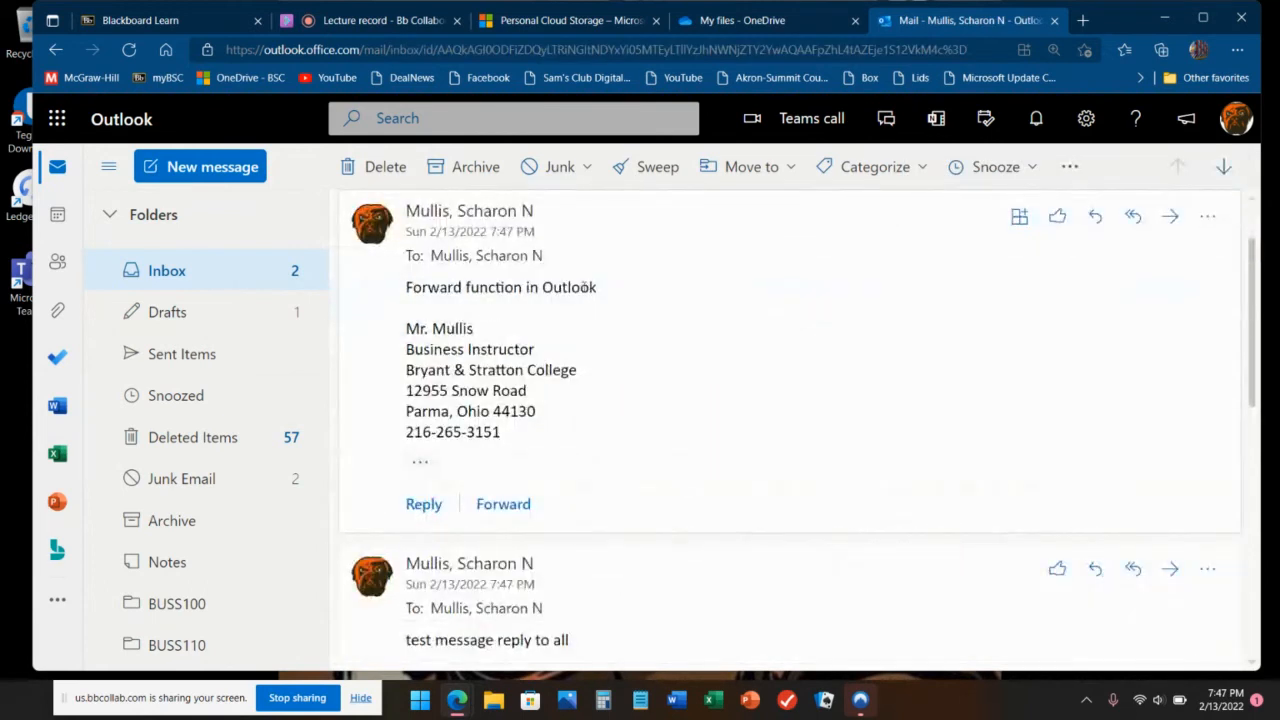
pyautogui.click(1097, 217)
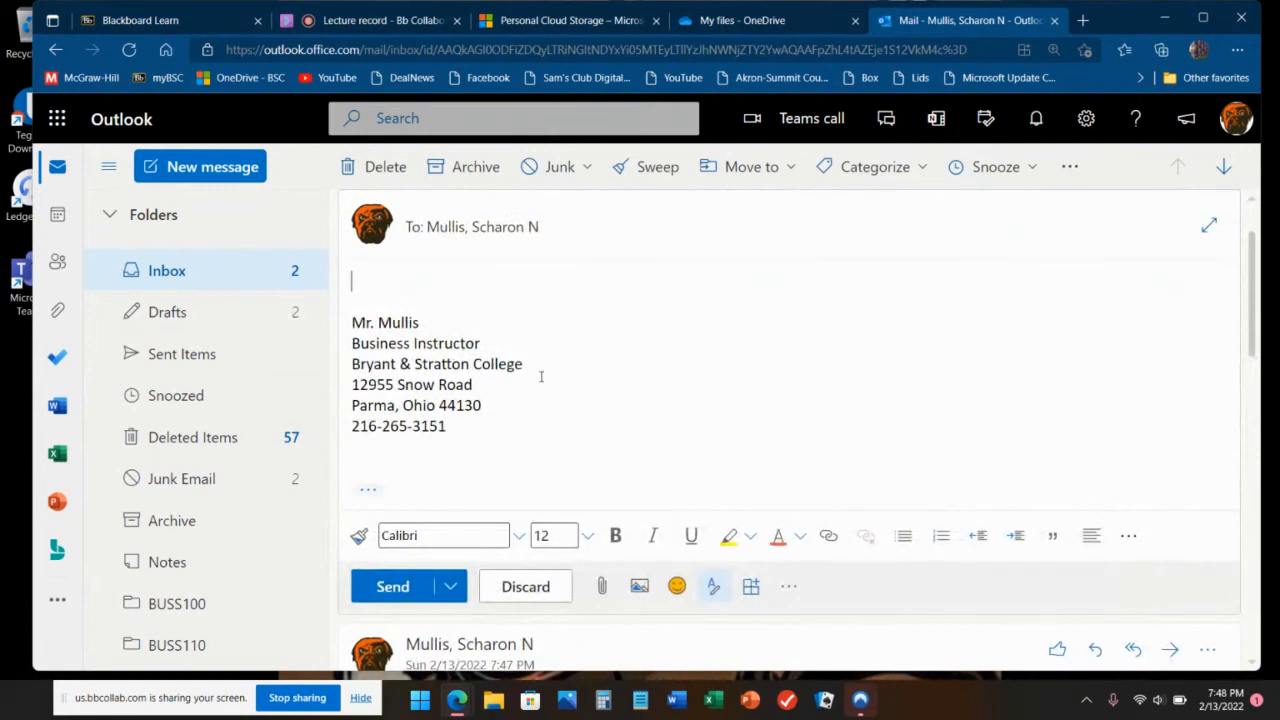
pyautogui.write('dsafasfasdf')
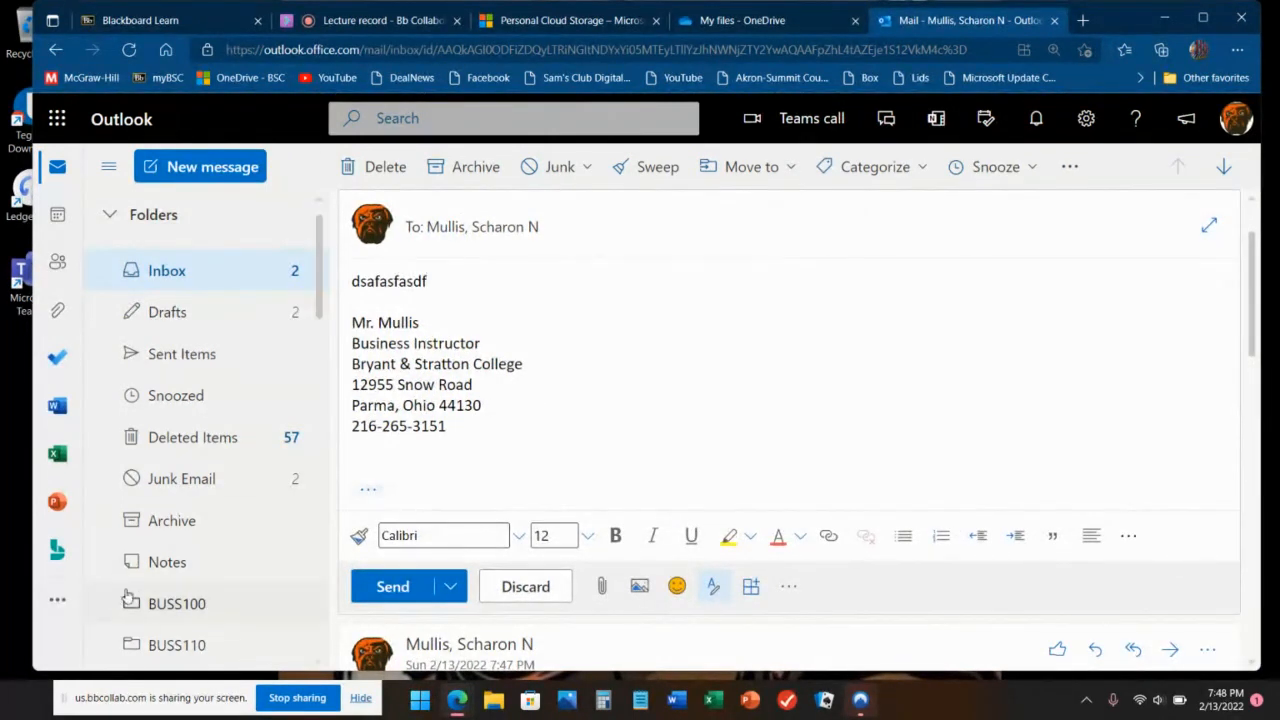
pyautogui.click(531, 592)
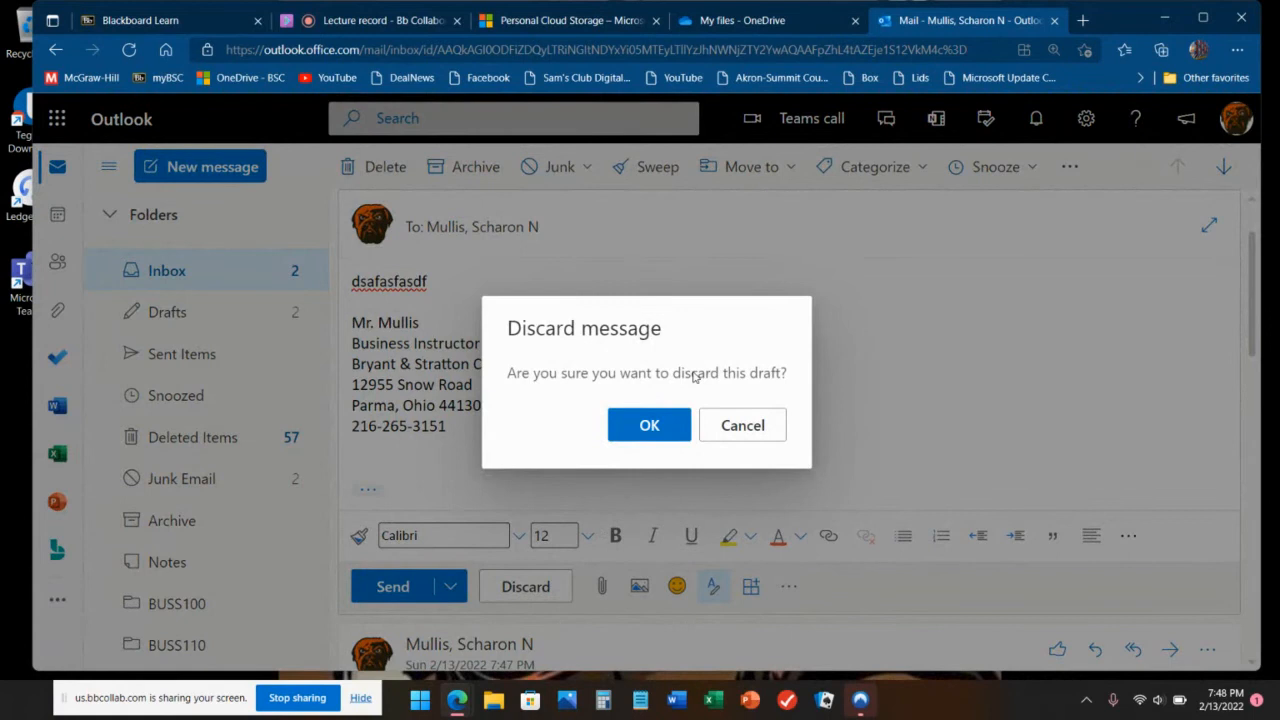
pyautogui.click(649, 426)
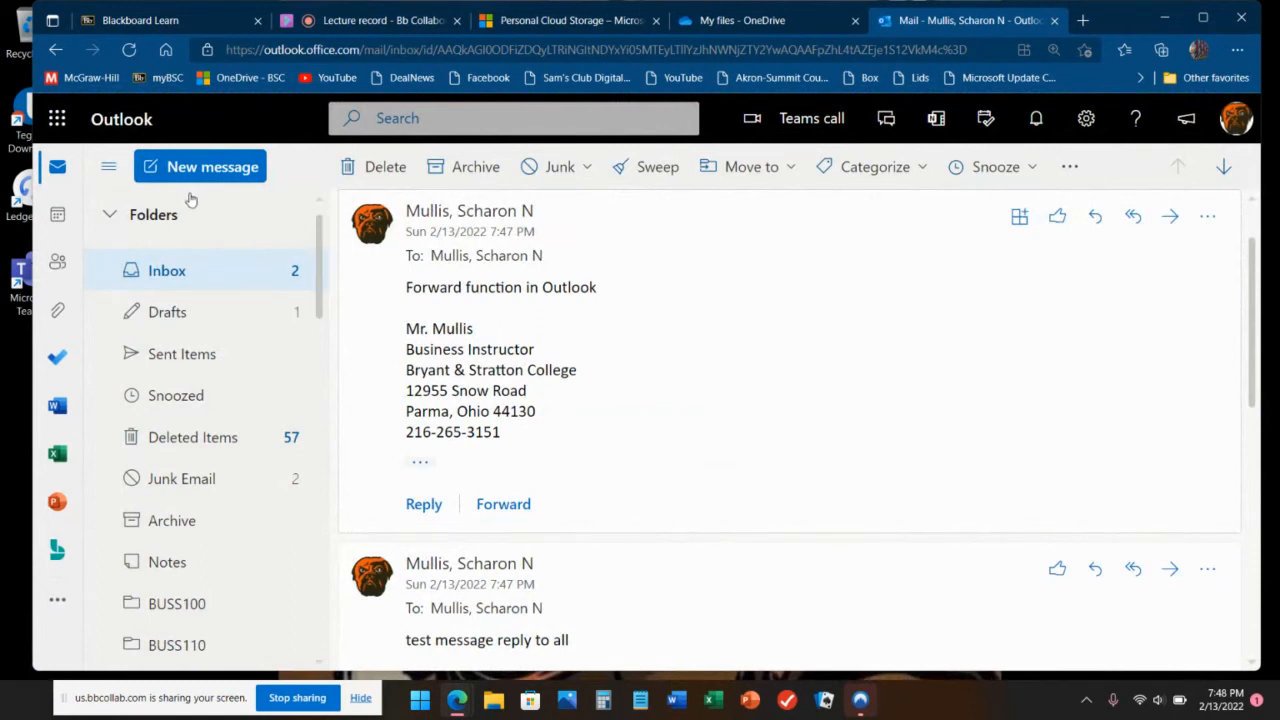
# Step: Start a new email to your own account from suggested contacts, subject 'INFT124 - attachment'
pyautogui.click(206, 166)
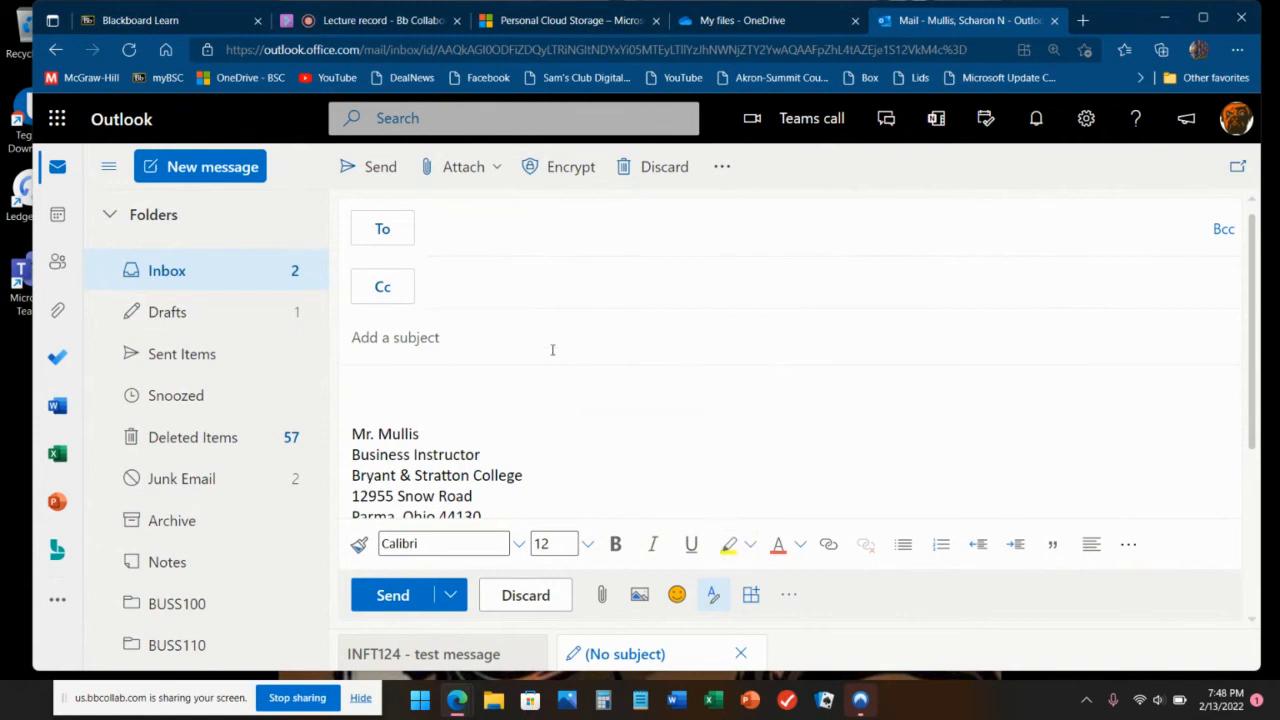
pyautogui.click(486, 228)
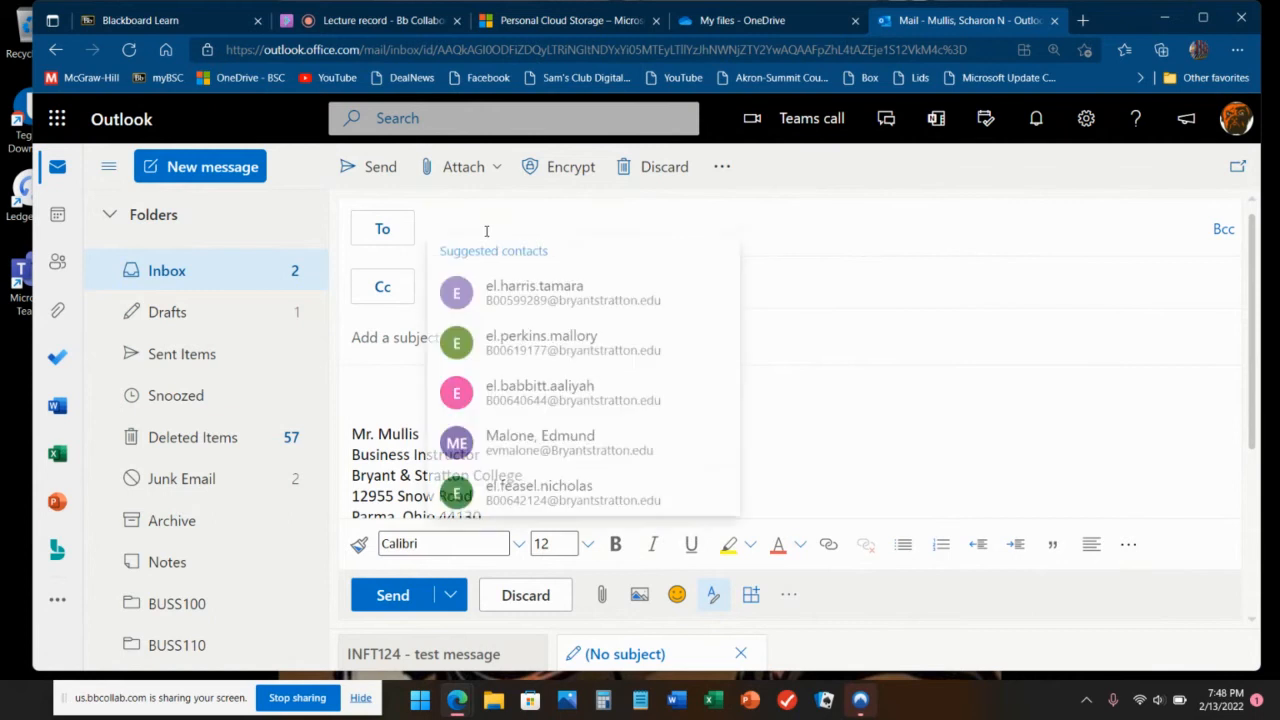
pyautogui.write('snmu')
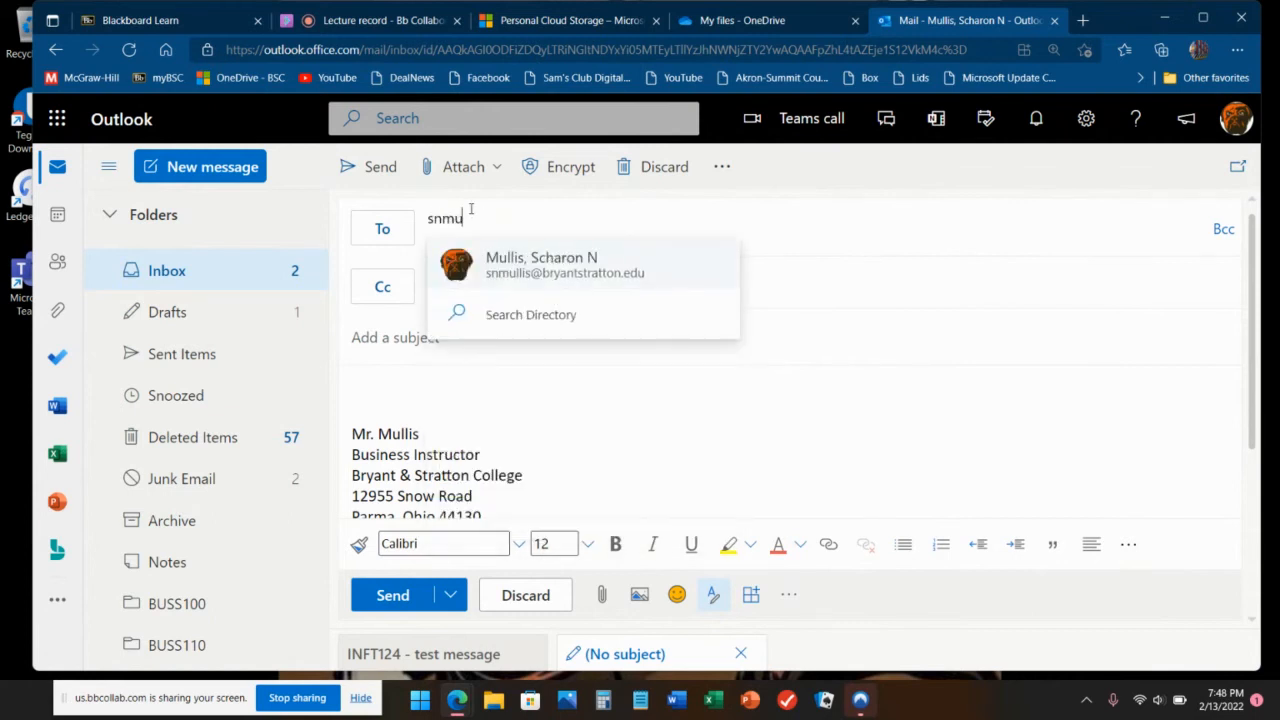
pyautogui.press('Tab')
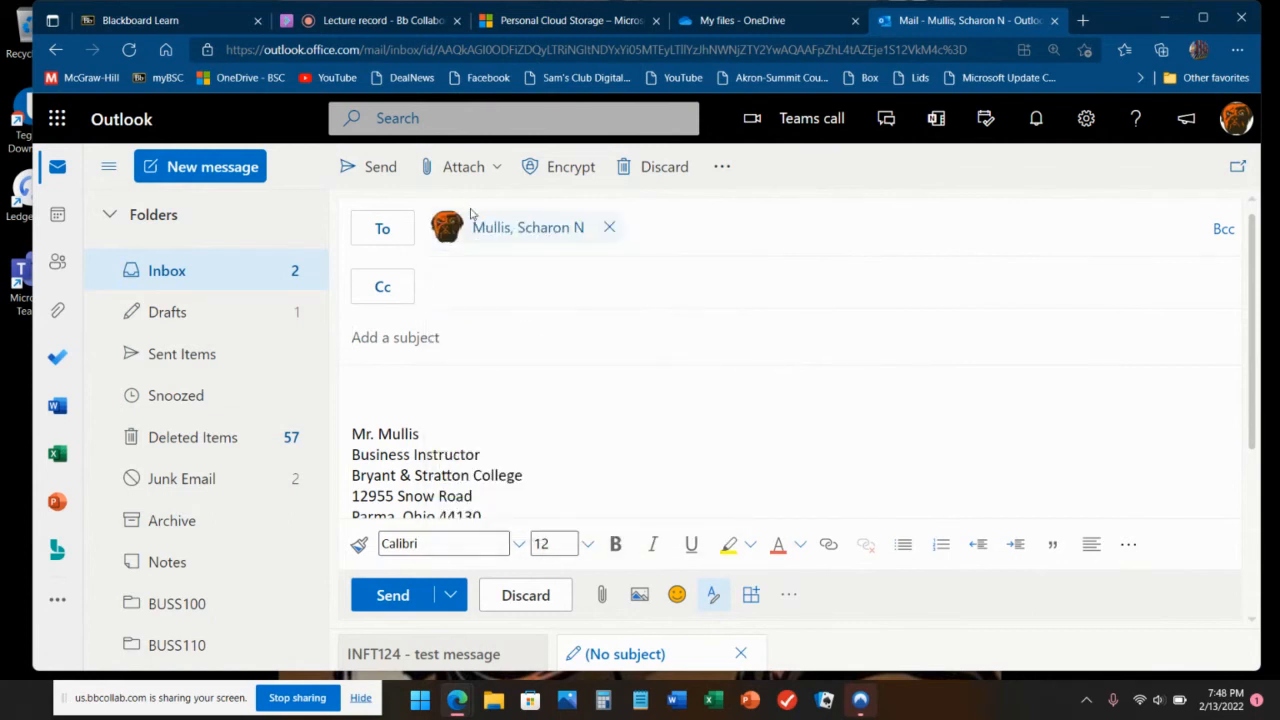
pyautogui.write('INFT1')
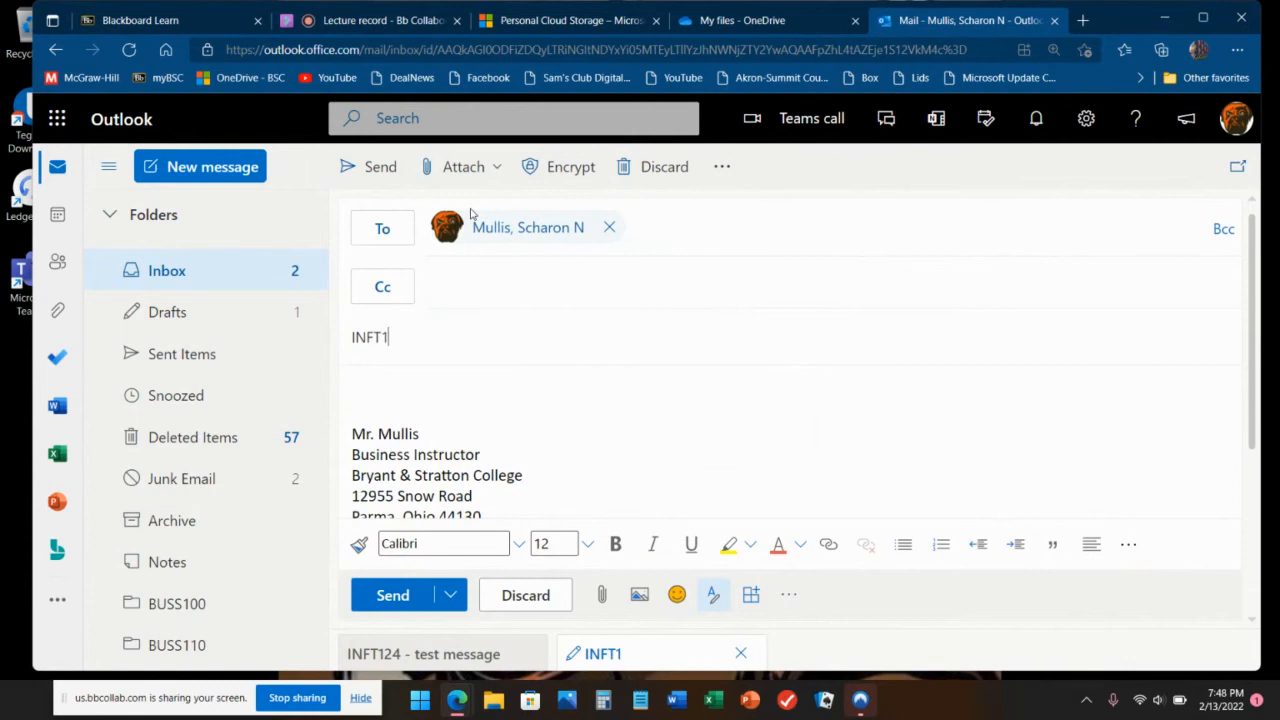
pyautogui.write('24 - ')
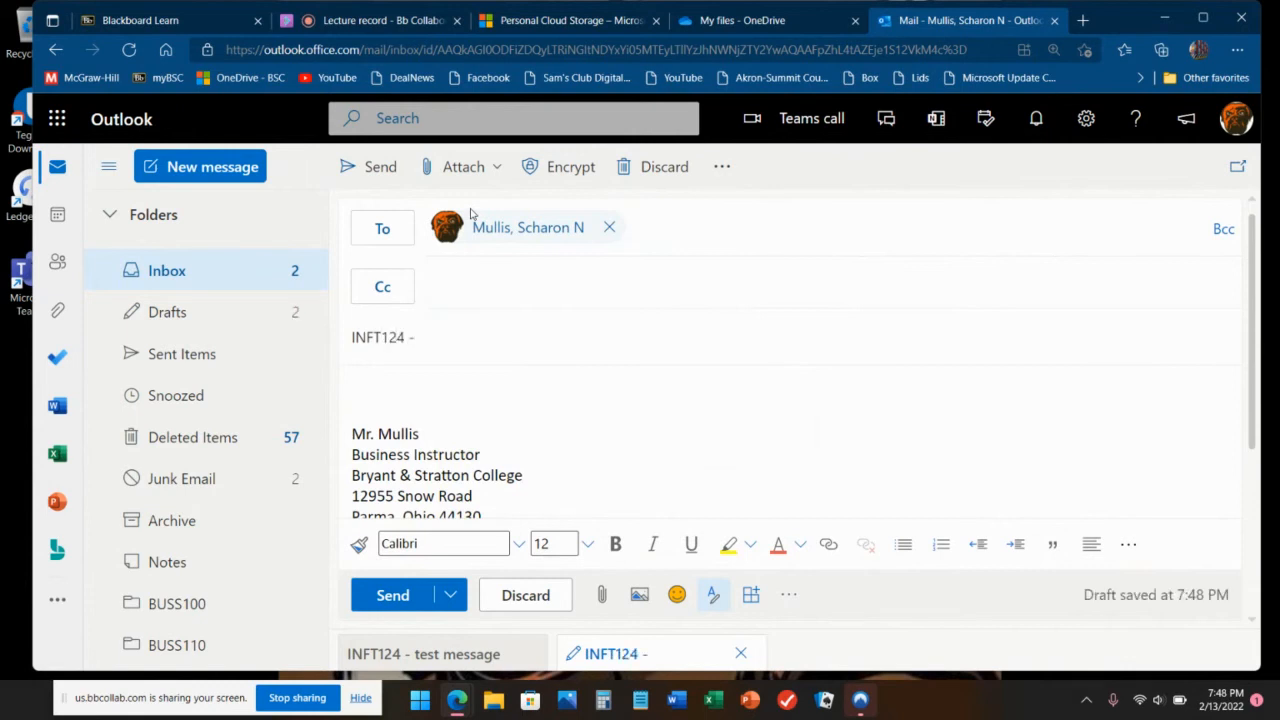
pyautogui.write('attachment')
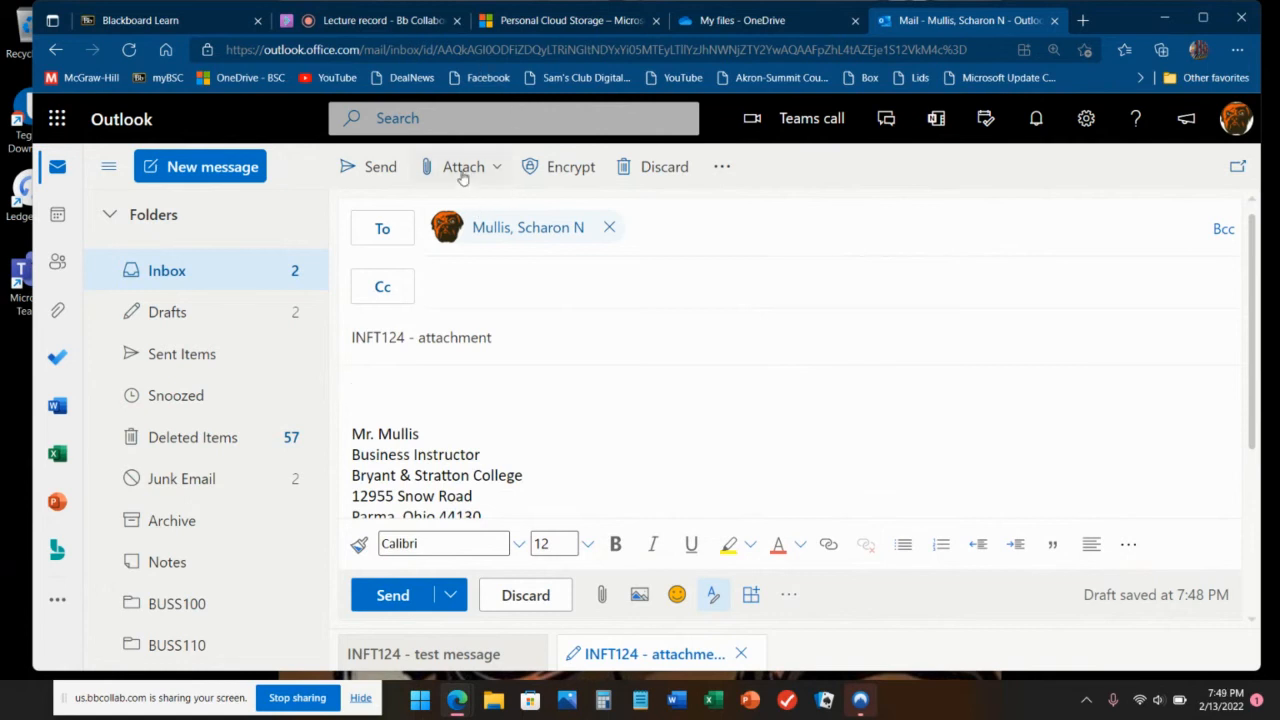
# Step: Browse Pictures > Video Projects, pick the MATH201 video, then dismiss the sharing prompt unattached
pyautogui.click(493, 172)
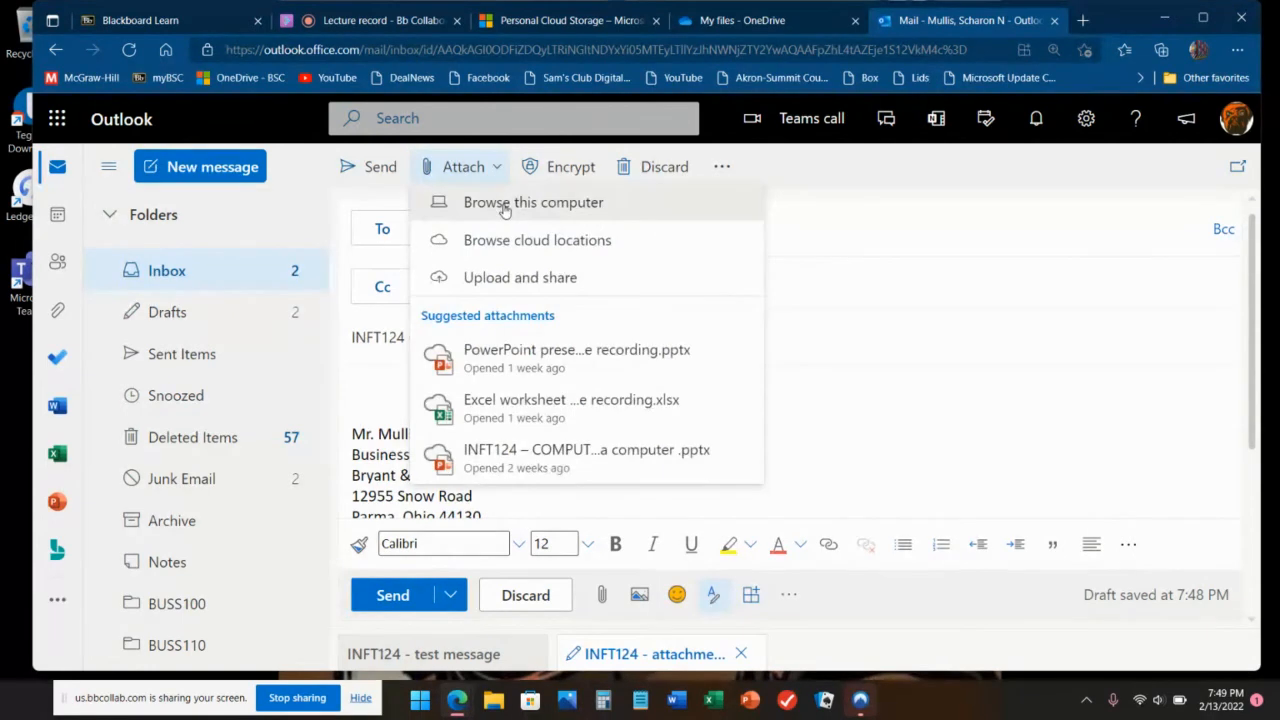
pyautogui.click(505, 206)
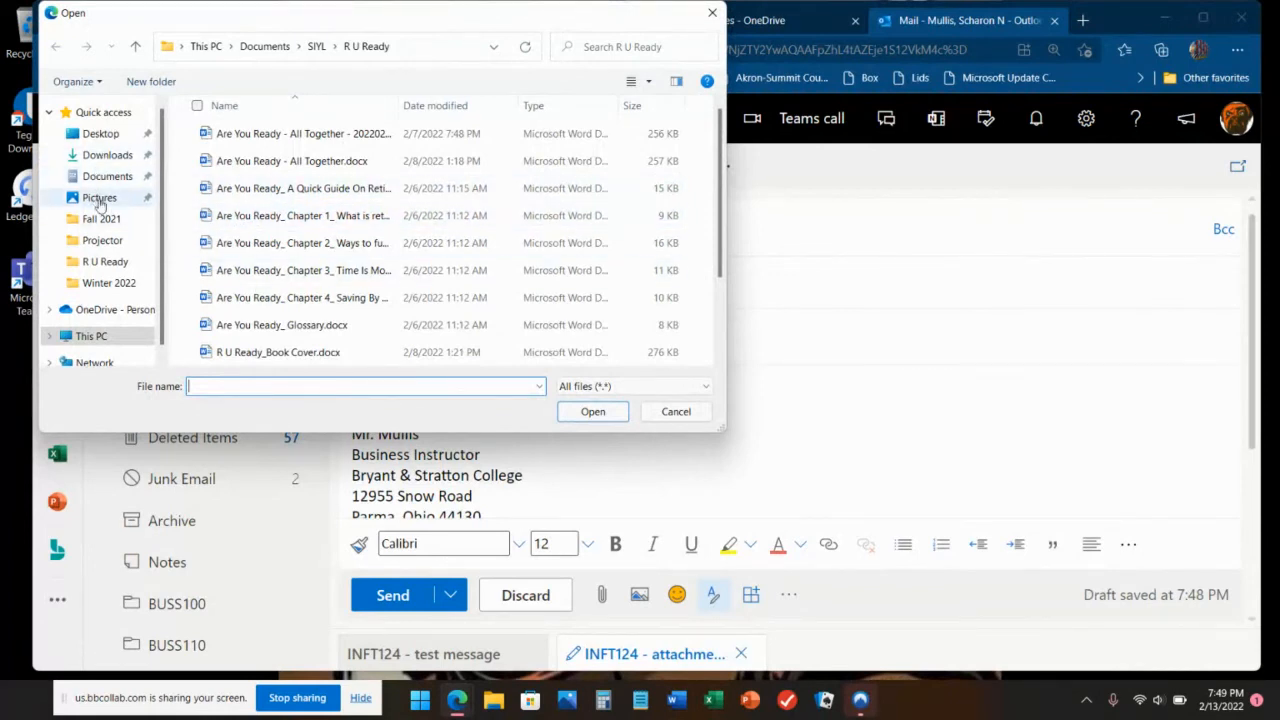
pyautogui.click(97, 198)
pyautogui.doubleClick(234, 150)
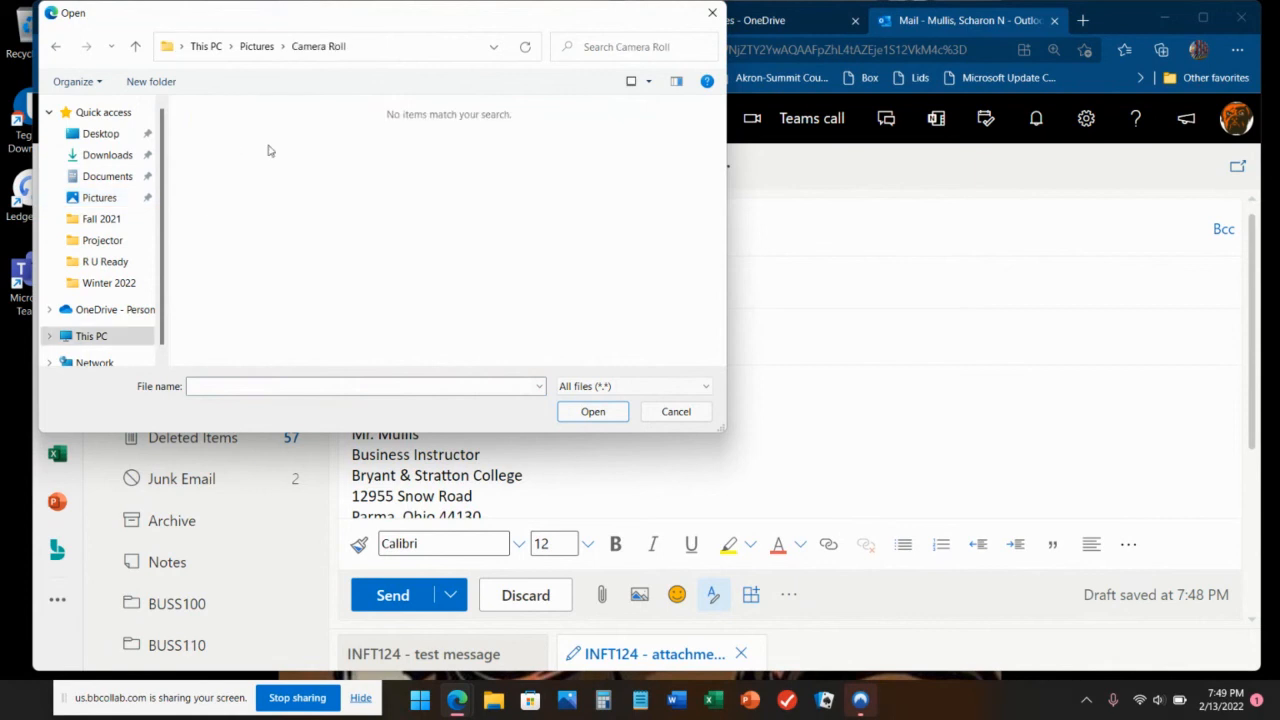
pyautogui.click(262, 50)
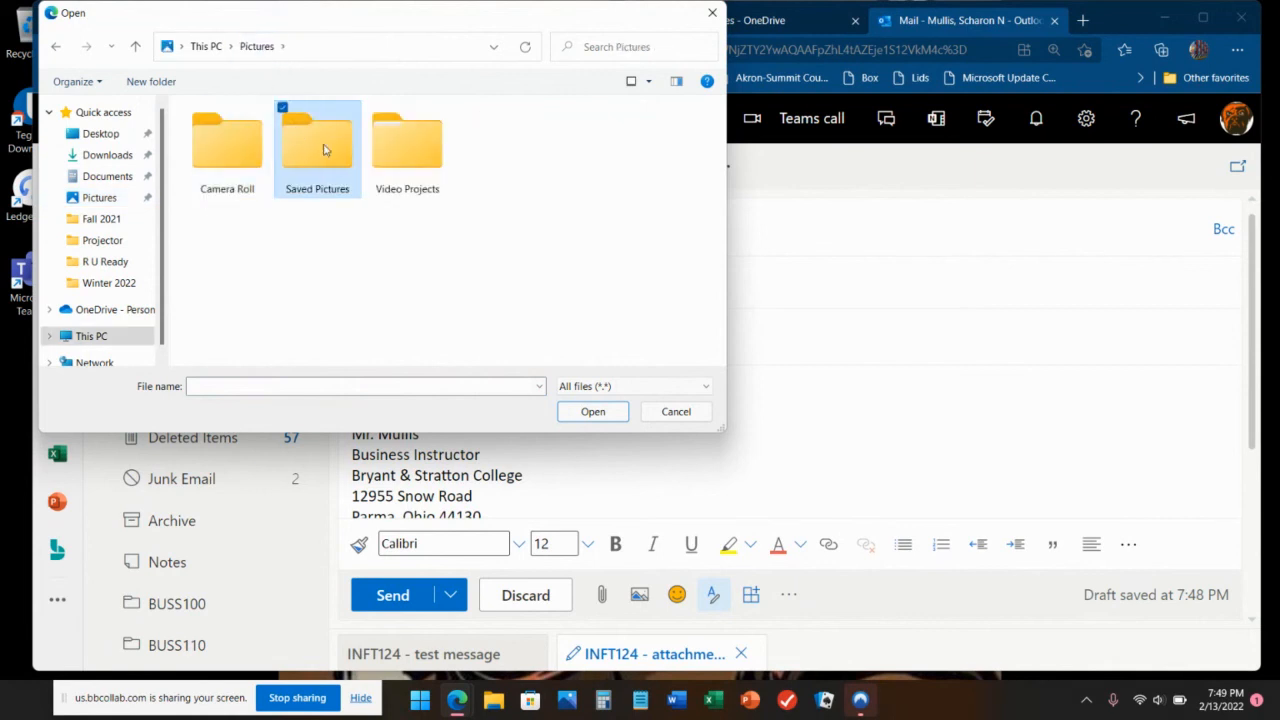
pyautogui.doubleClick(323, 149)
pyautogui.click(246, 54)
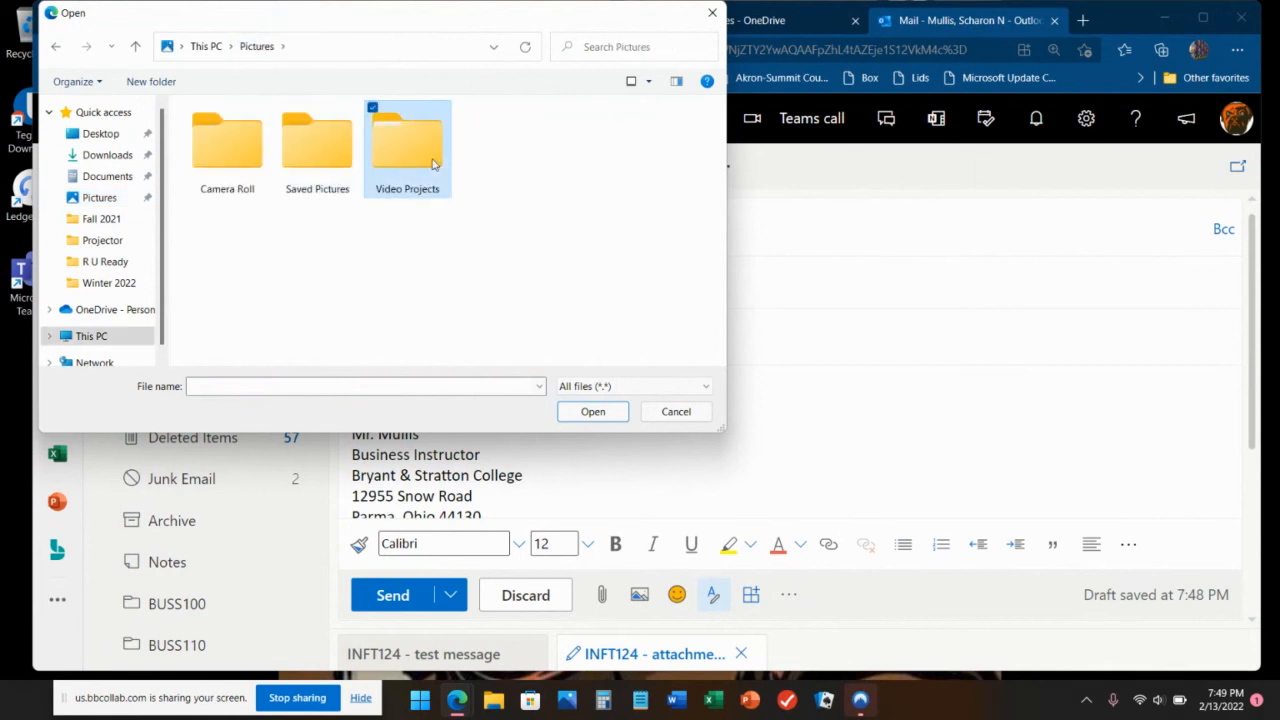
pyautogui.doubleClick(370, 145)
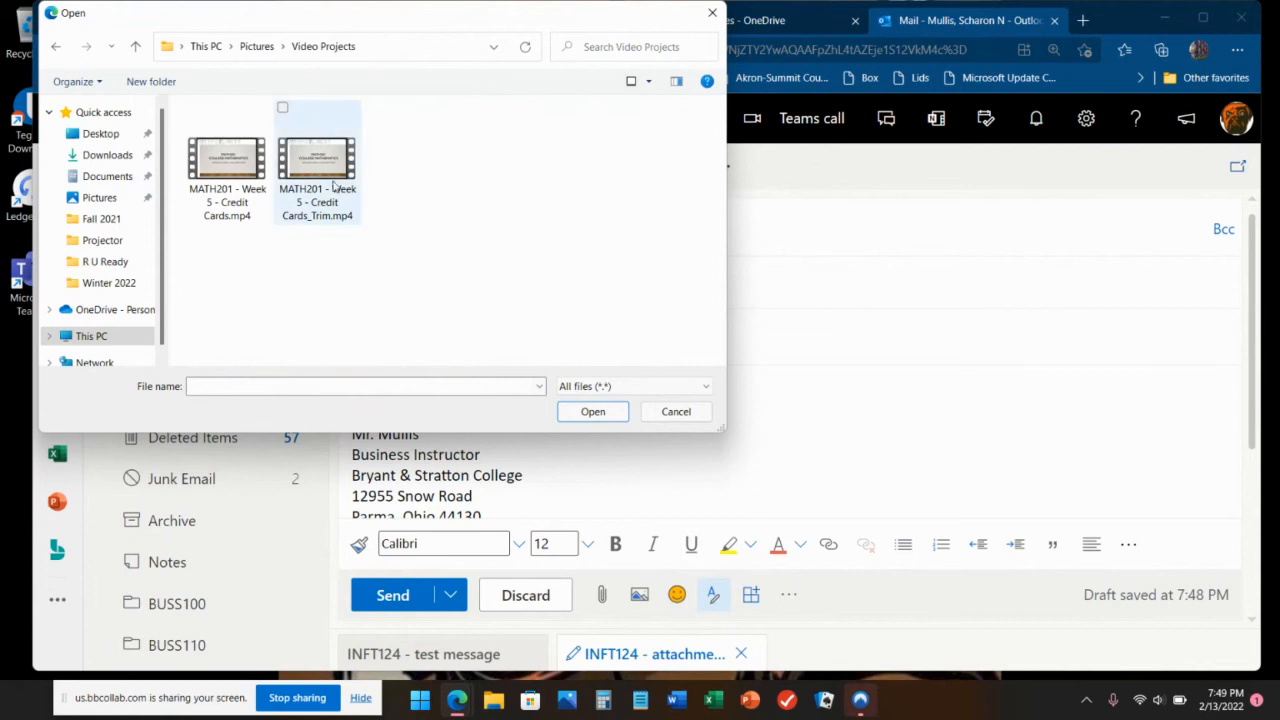
pyautogui.doubleClick(216, 196)
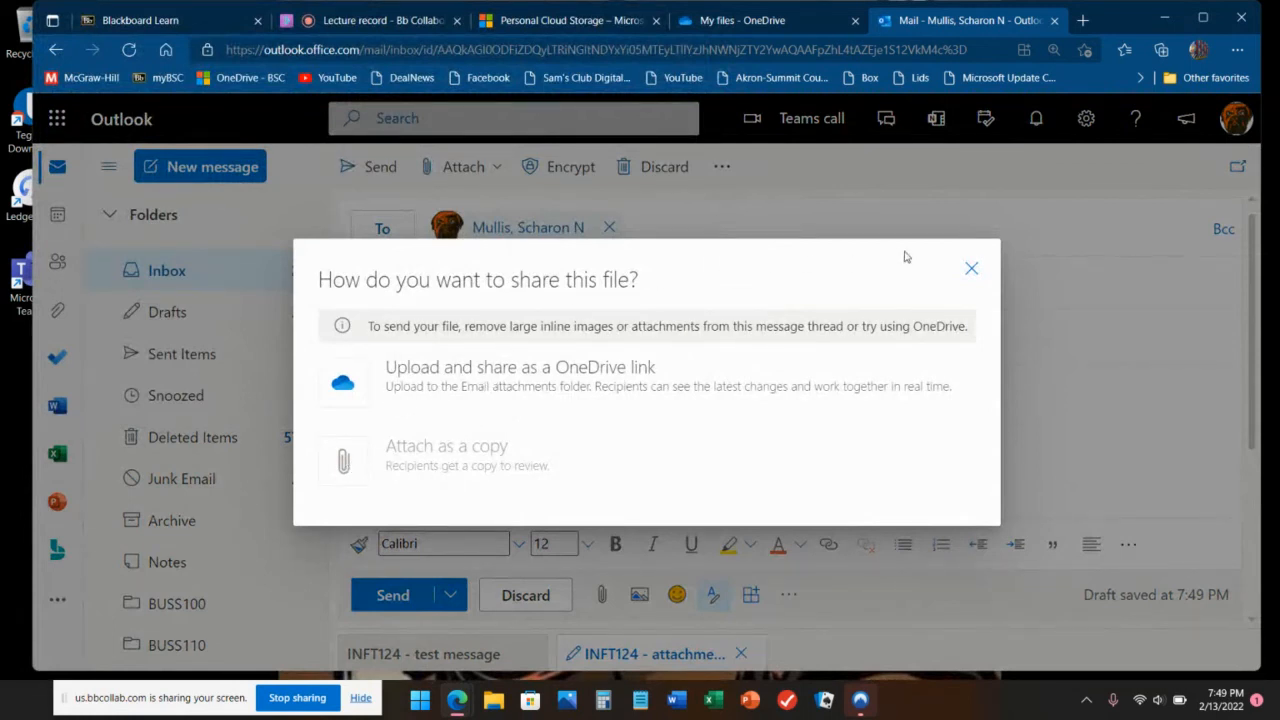
pyautogui.click(971, 268)
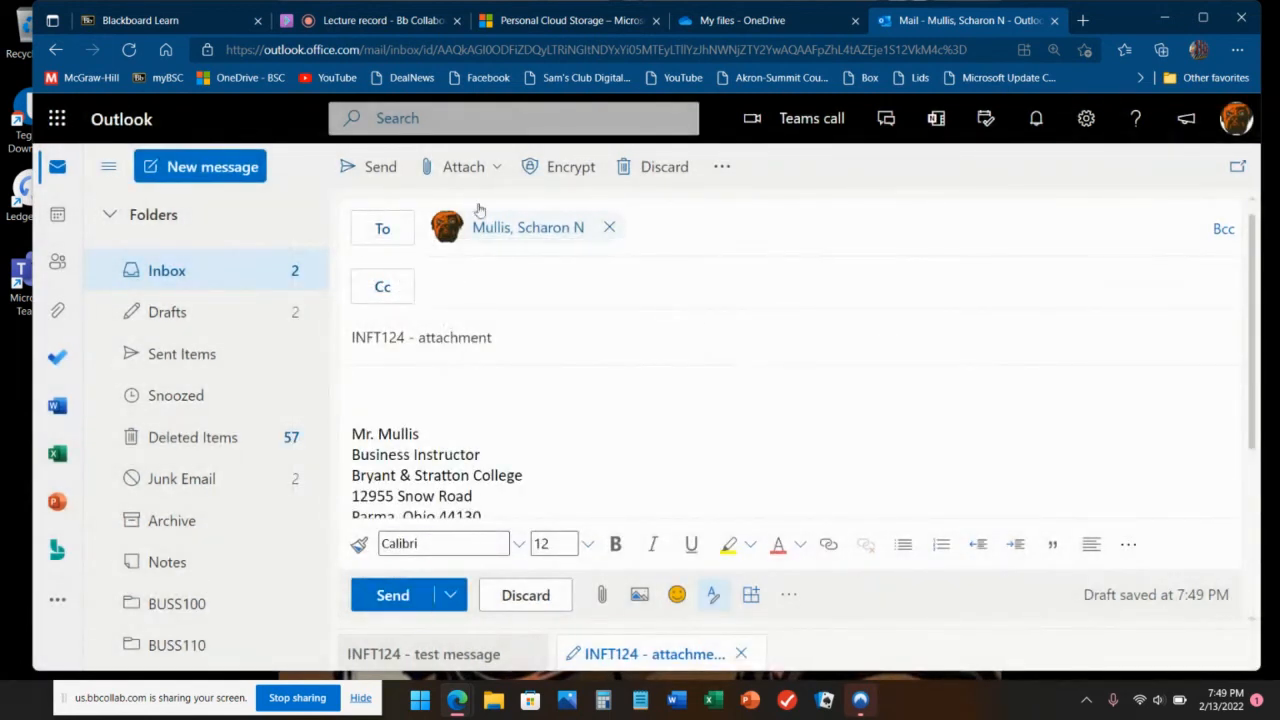
# Step: Attach the MATH201 - Week 2 presentation from the Fall 2021 folder and send the email
pyautogui.click(485, 167)
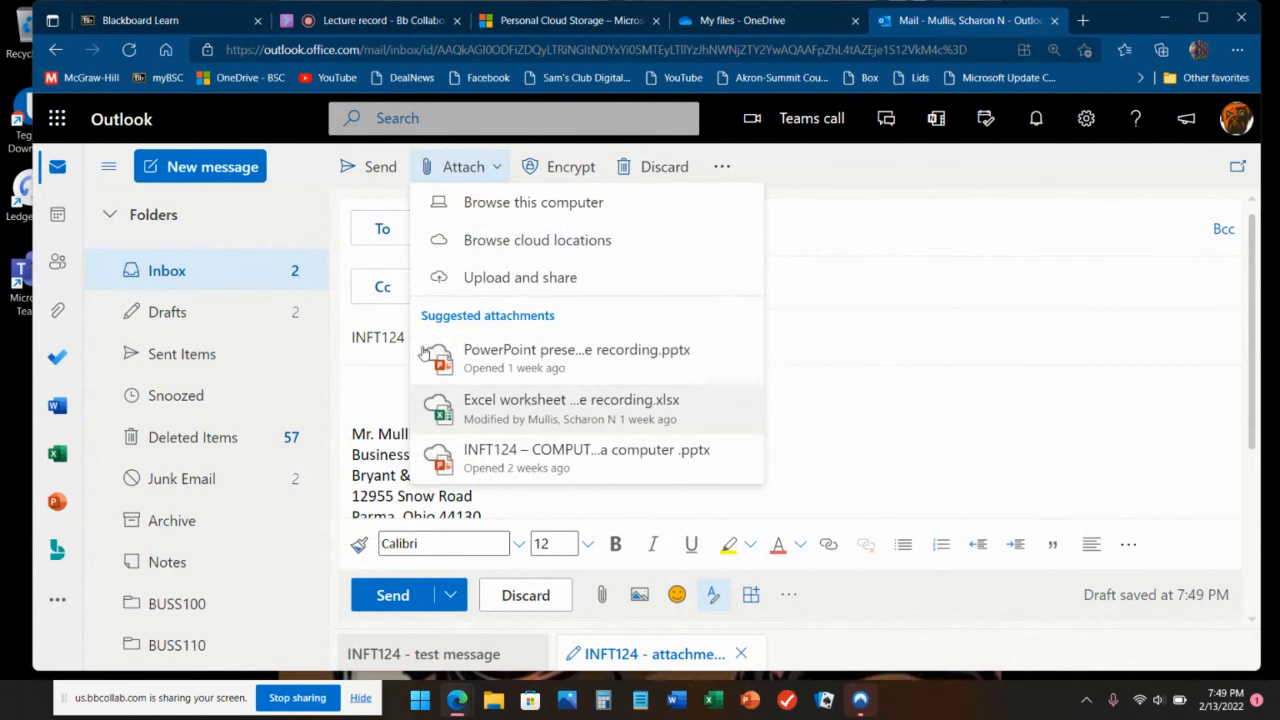
pyautogui.click(468, 203)
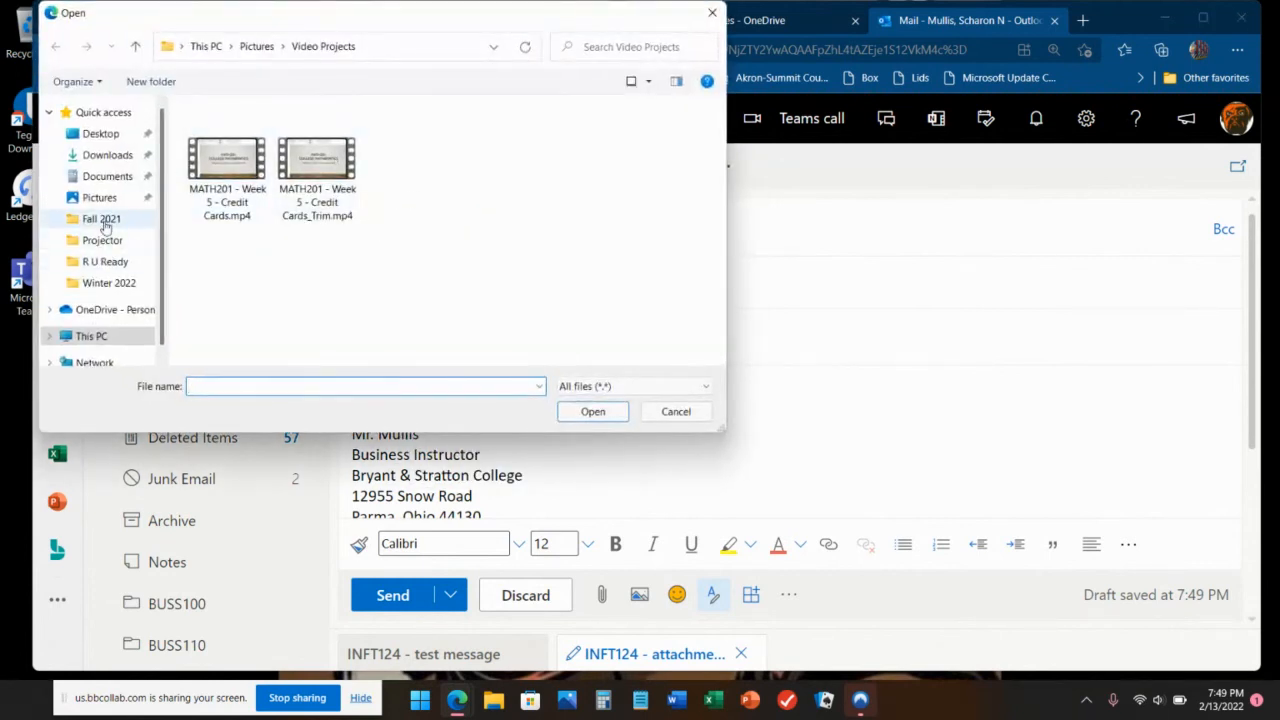
pyautogui.click(104, 220)
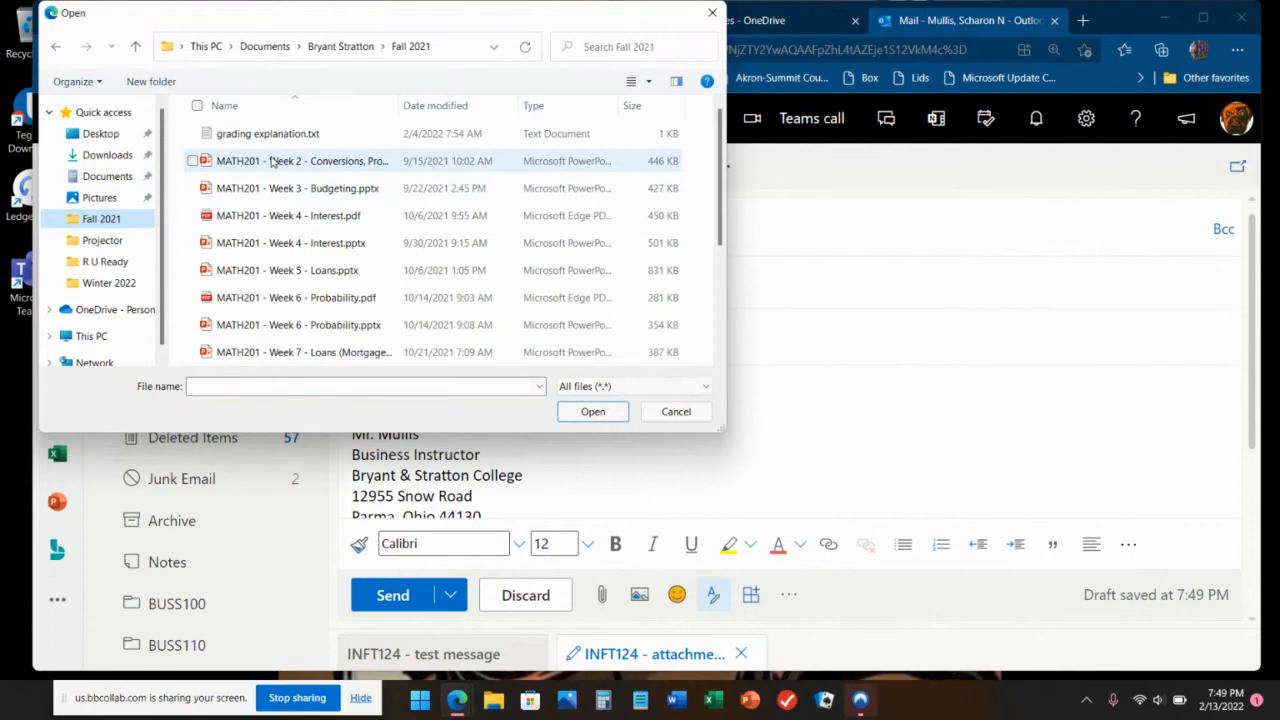
pyautogui.doubleClick(272, 162)
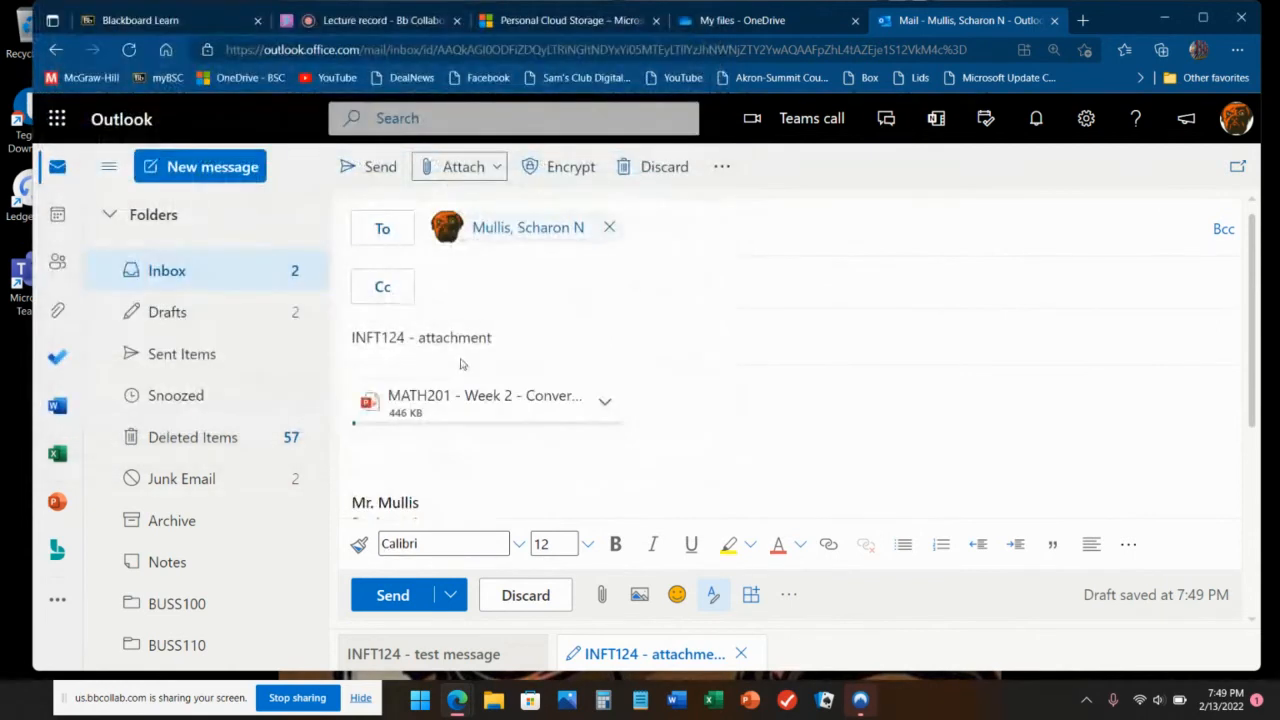
pyautogui.click(610, 406)
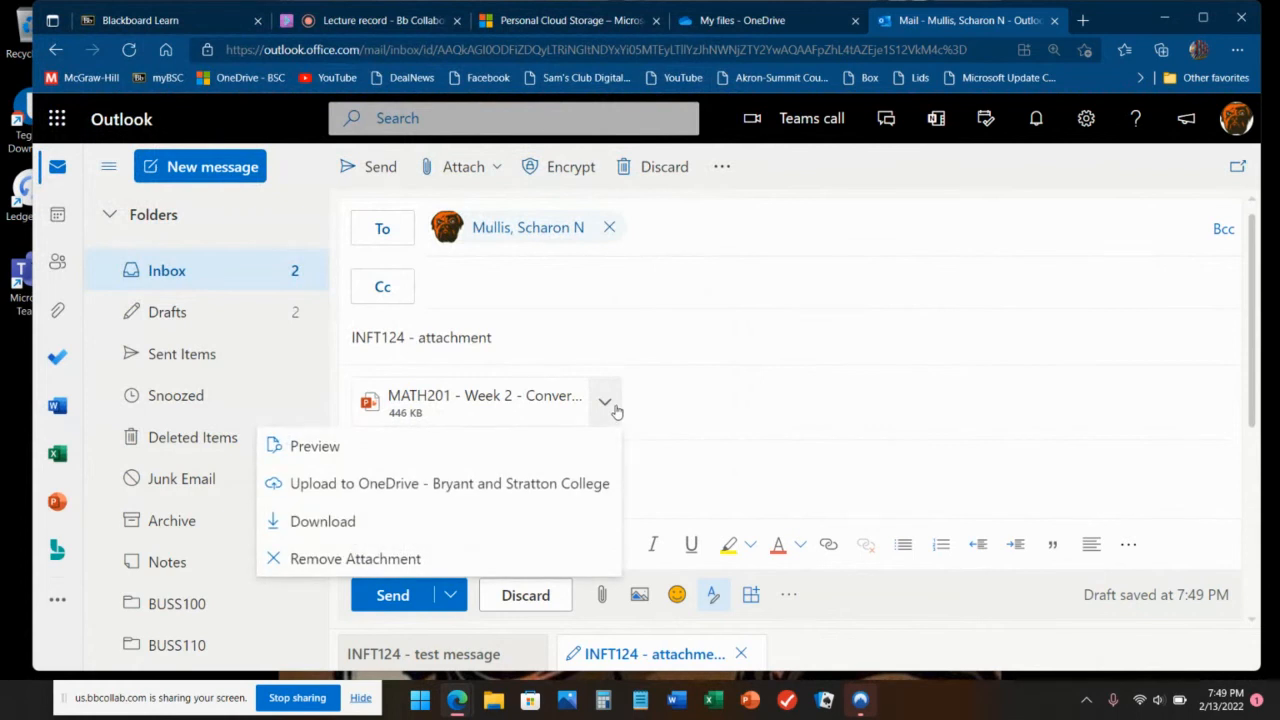
pyautogui.click(762, 388)
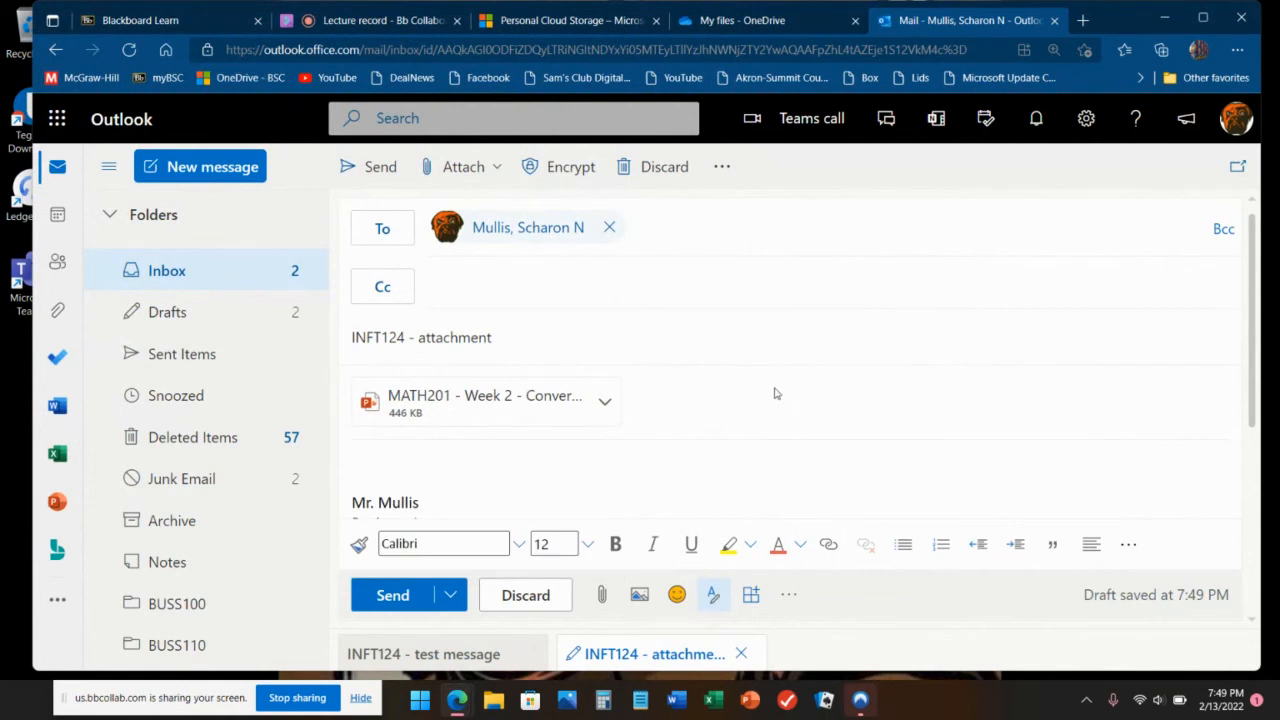
pyautogui.click(392, 597)
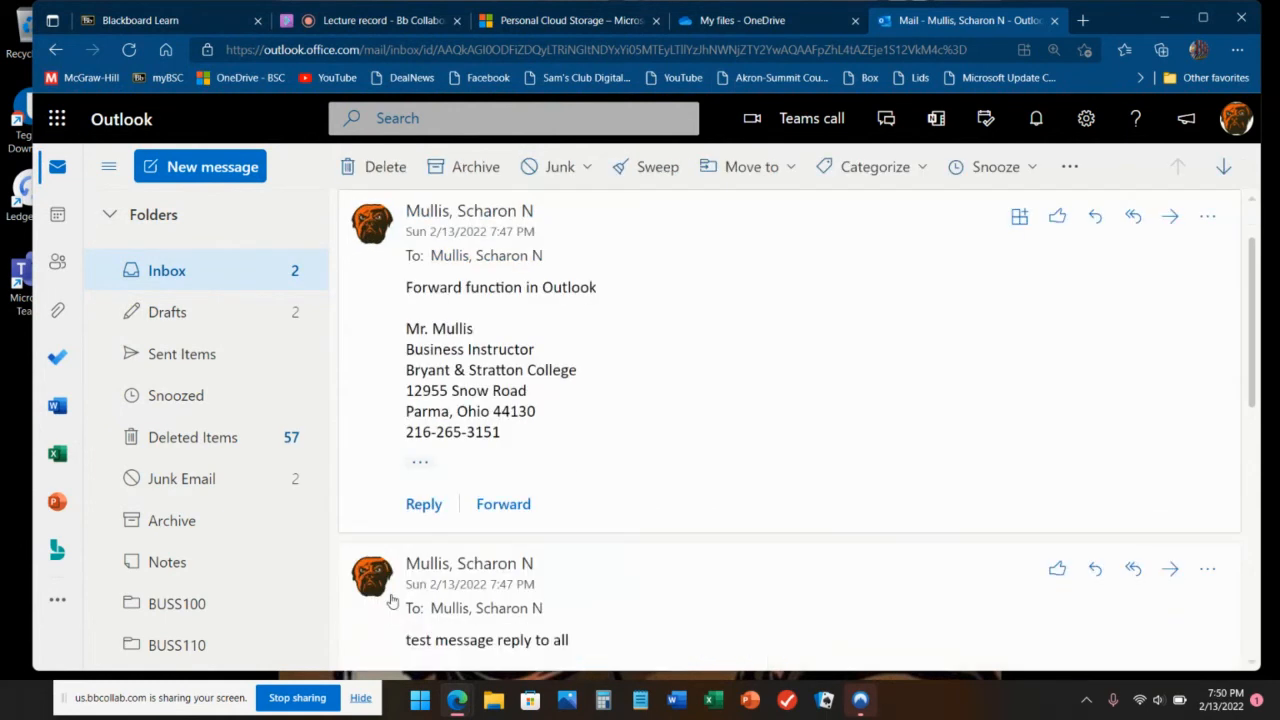
# Step: Open the received INFT124 - attachment email and preview its 13-slide MATH201 Week 2 deck
pyautogui.click(224, 285)
pyautogui.click(793, 301)
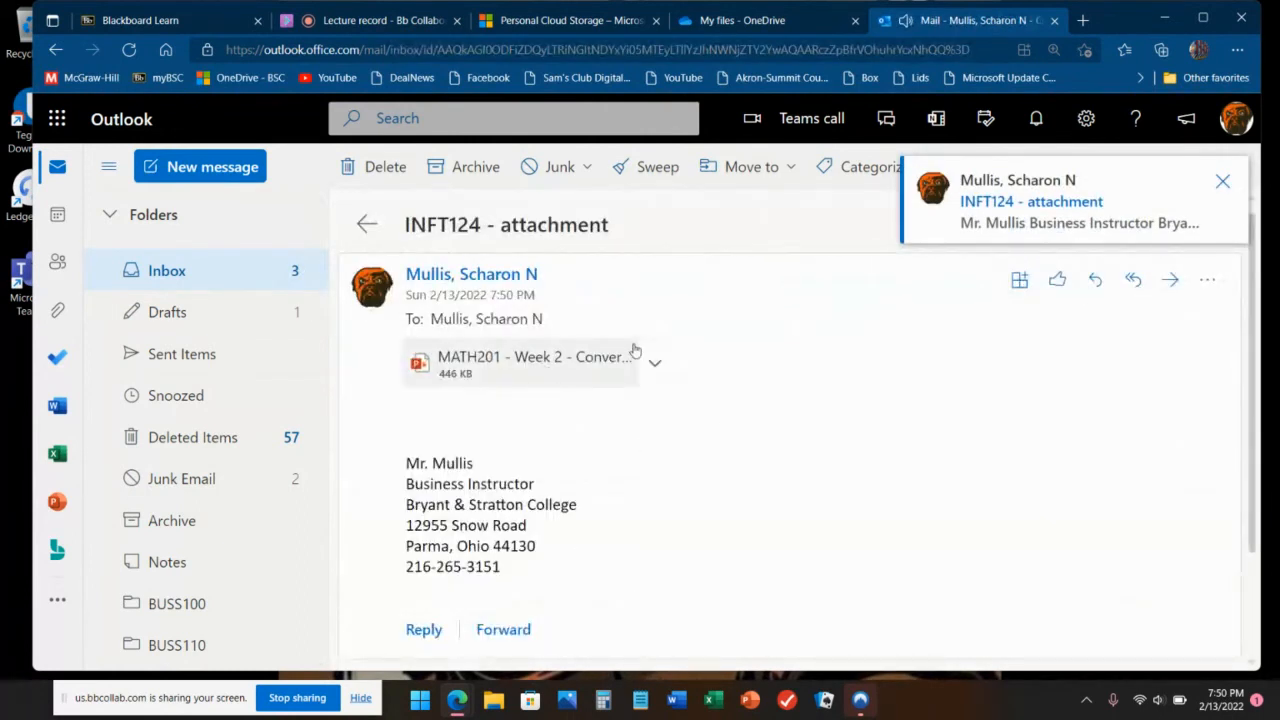
pyautogui.click(654, 362)
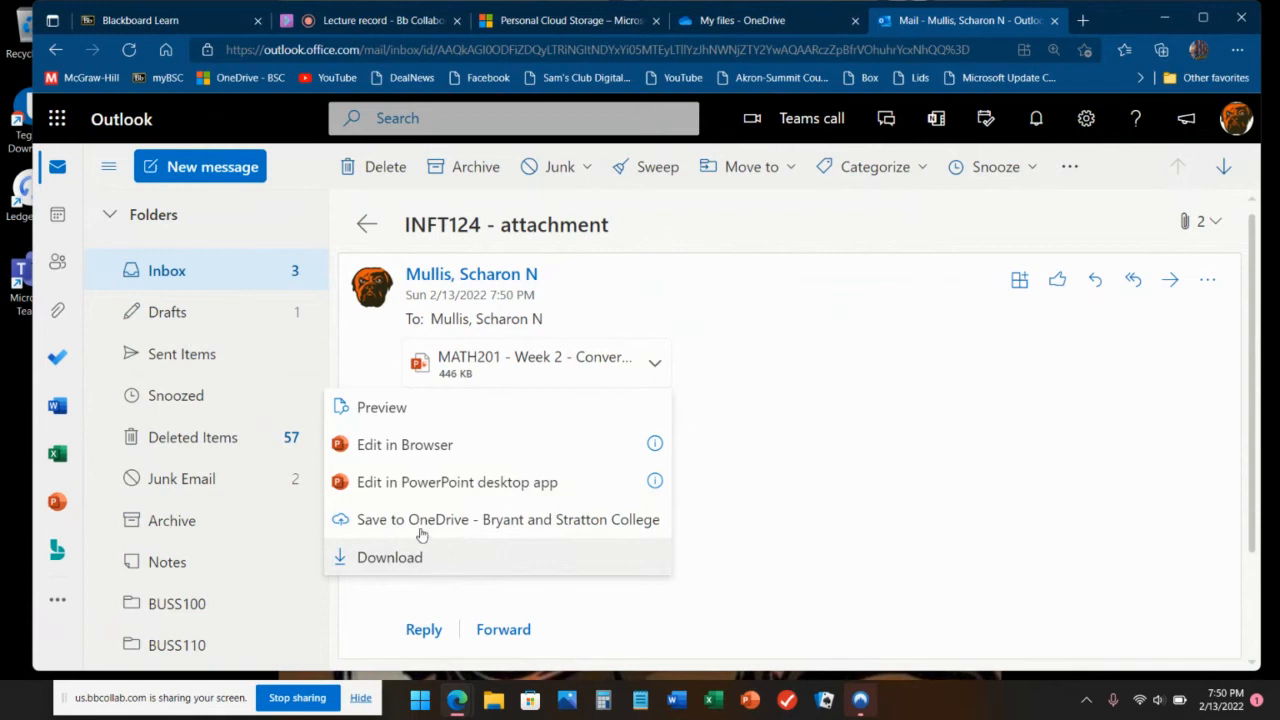
pyautogui.click(393, 410)
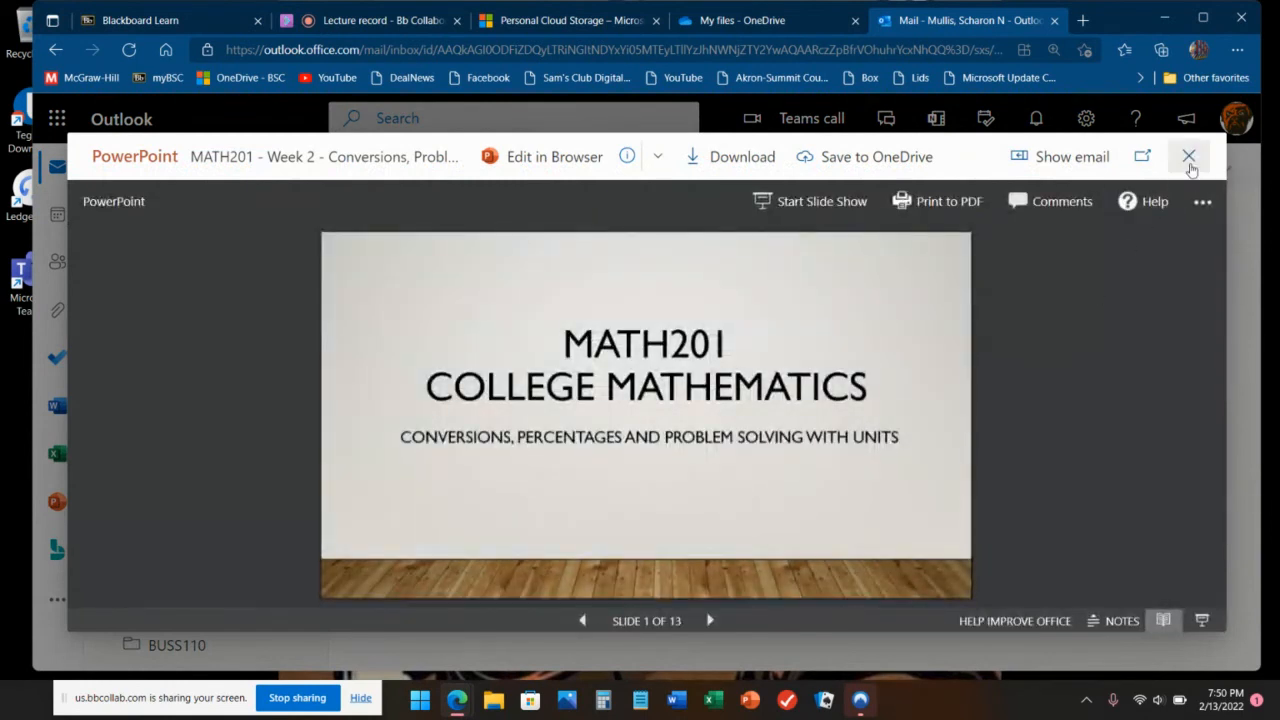
pyautogui.click(1189, 157)
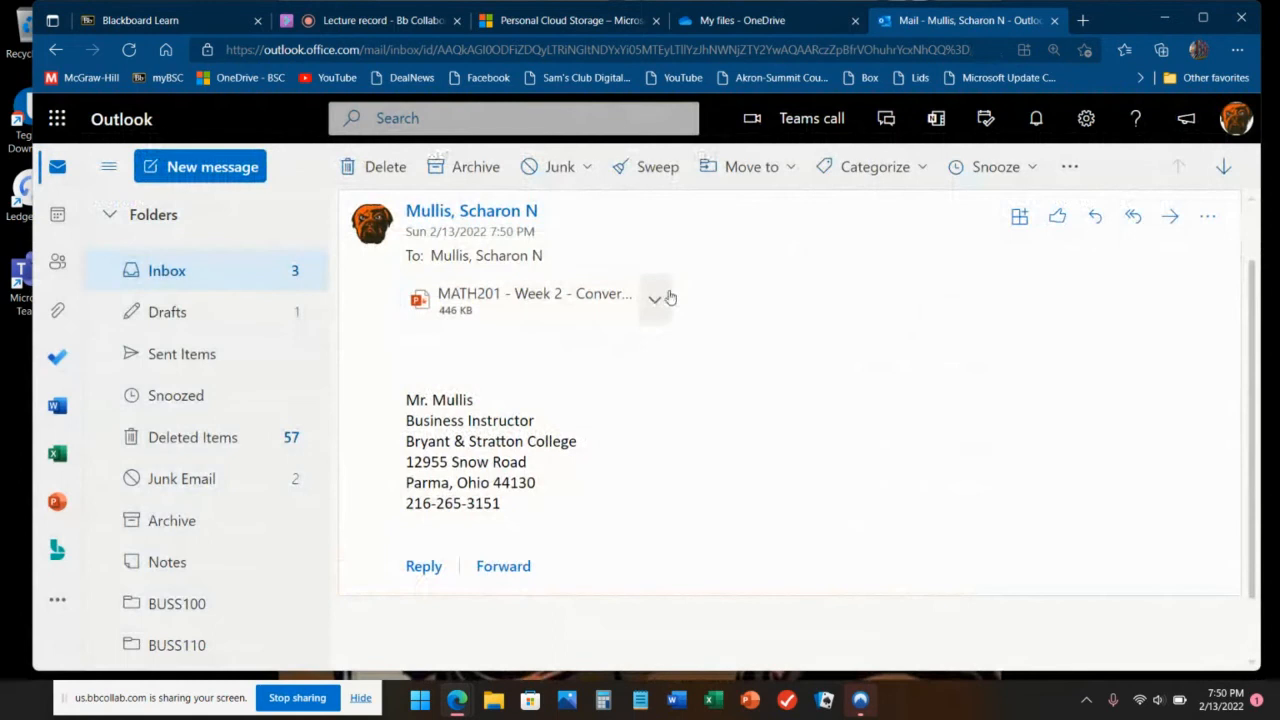
# Step: Download the MATH201 - Week 2 attachment and check it in the Downloads folder
pyautogui.click(668, 297)
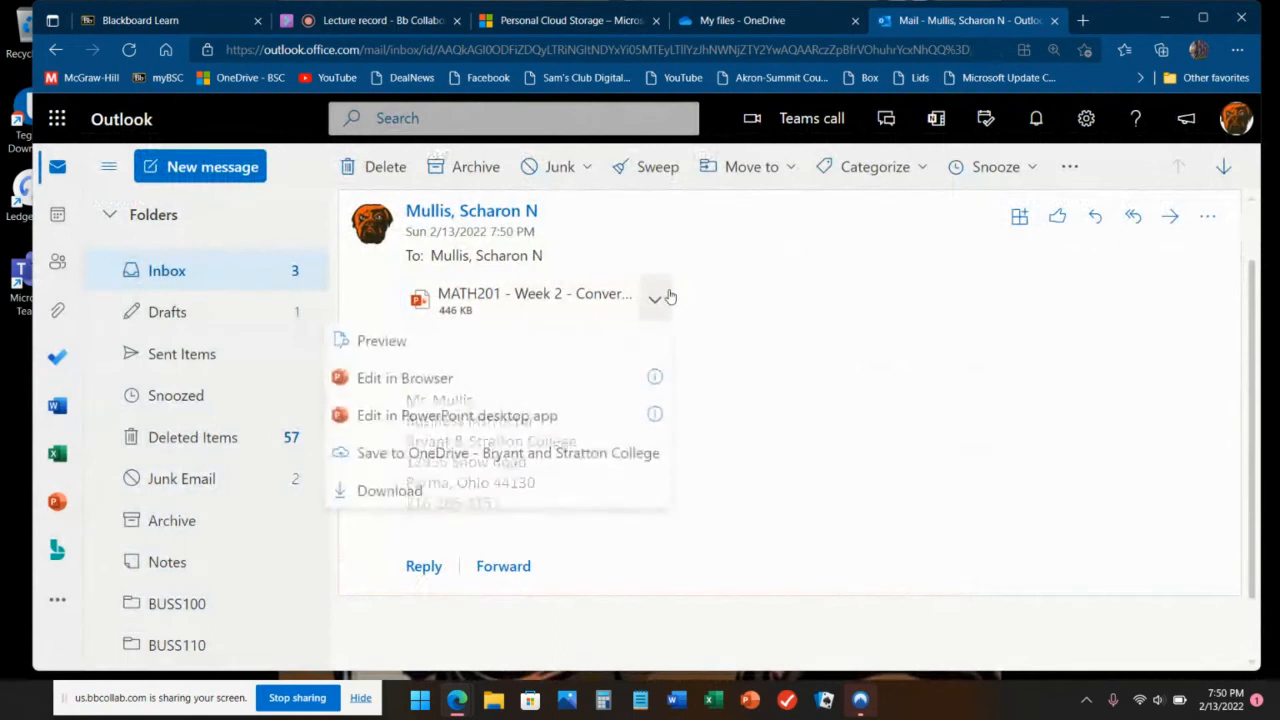
pyautogui.click(397, 498)
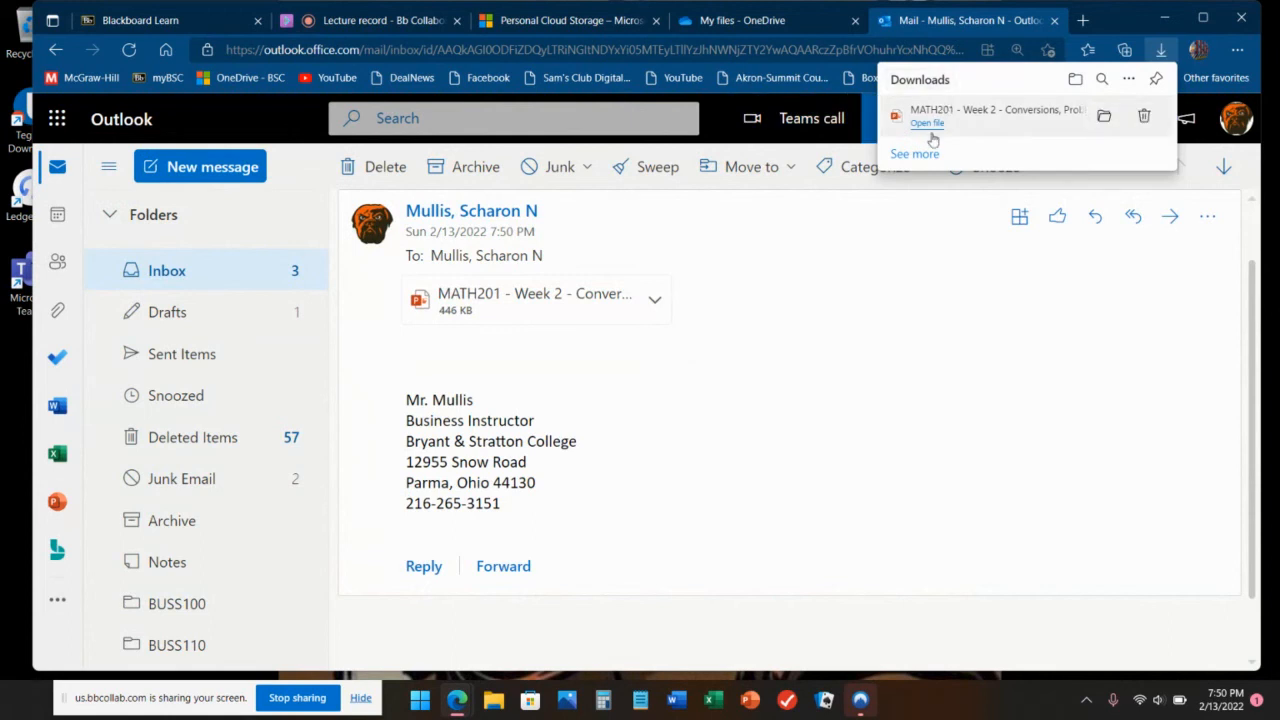
pyautogui.click(1102, 122)
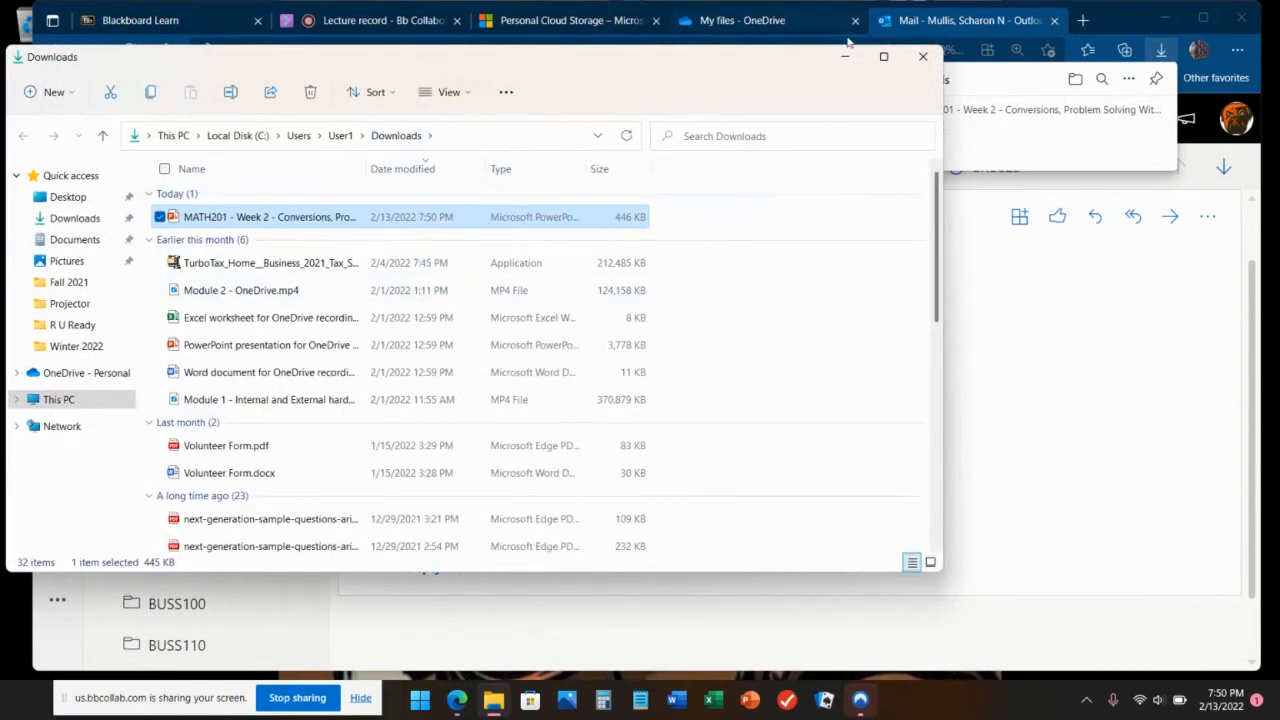
pyautogui.click(914, 62)
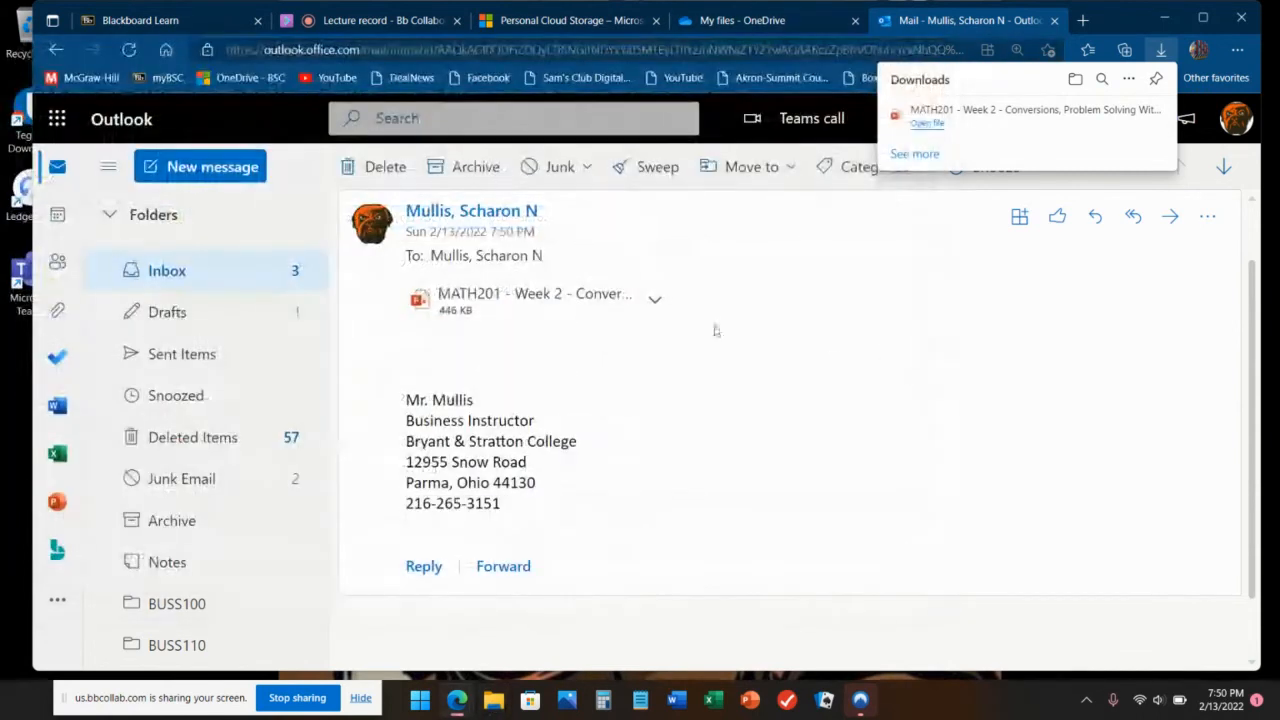
# Step: Open the MATH201 - Week 2 attachment for editing in PowerPoint for the web, then return to Outlook
pyautogui.click(653, 302)
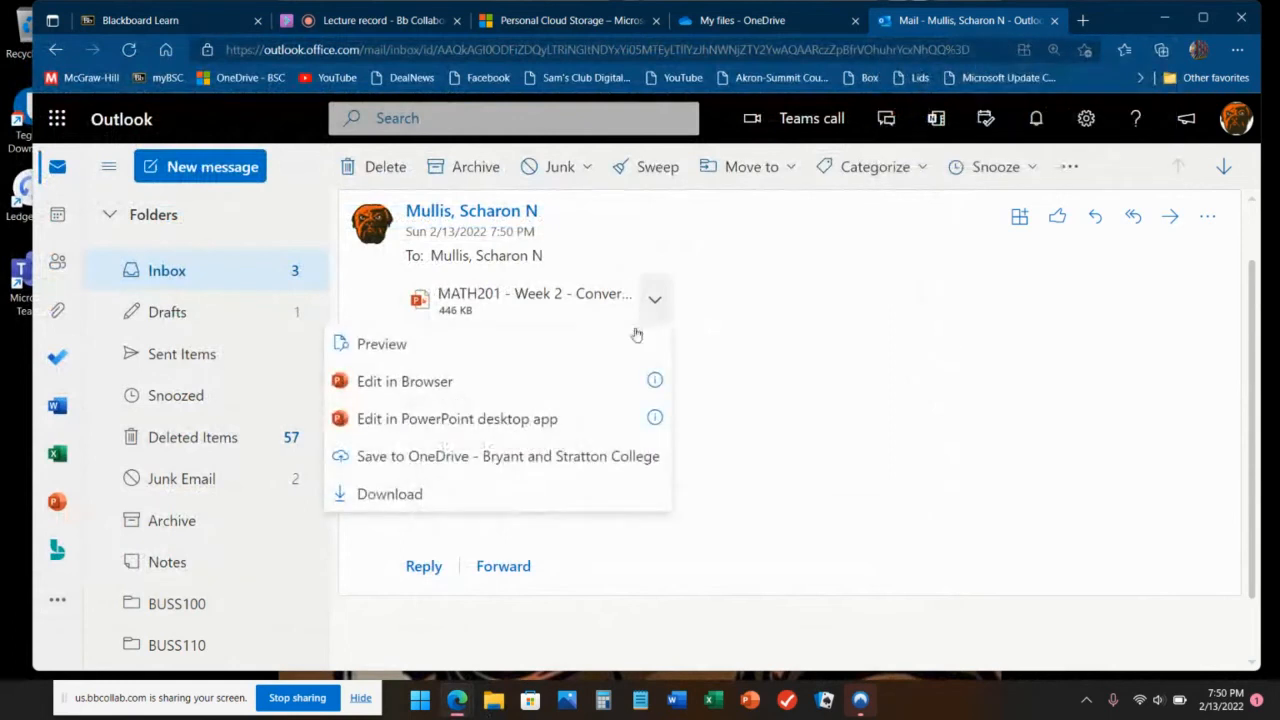
pyautogui.click(473, 388)
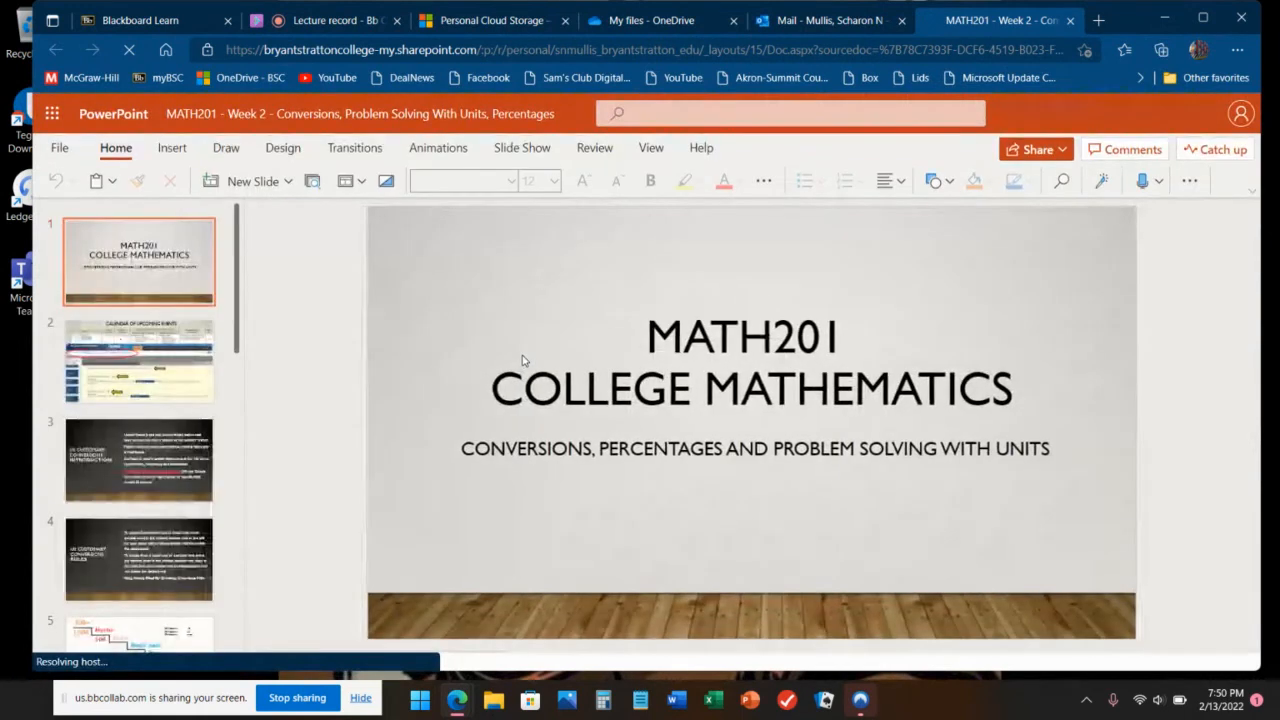
pyautogui.click(800, 20)
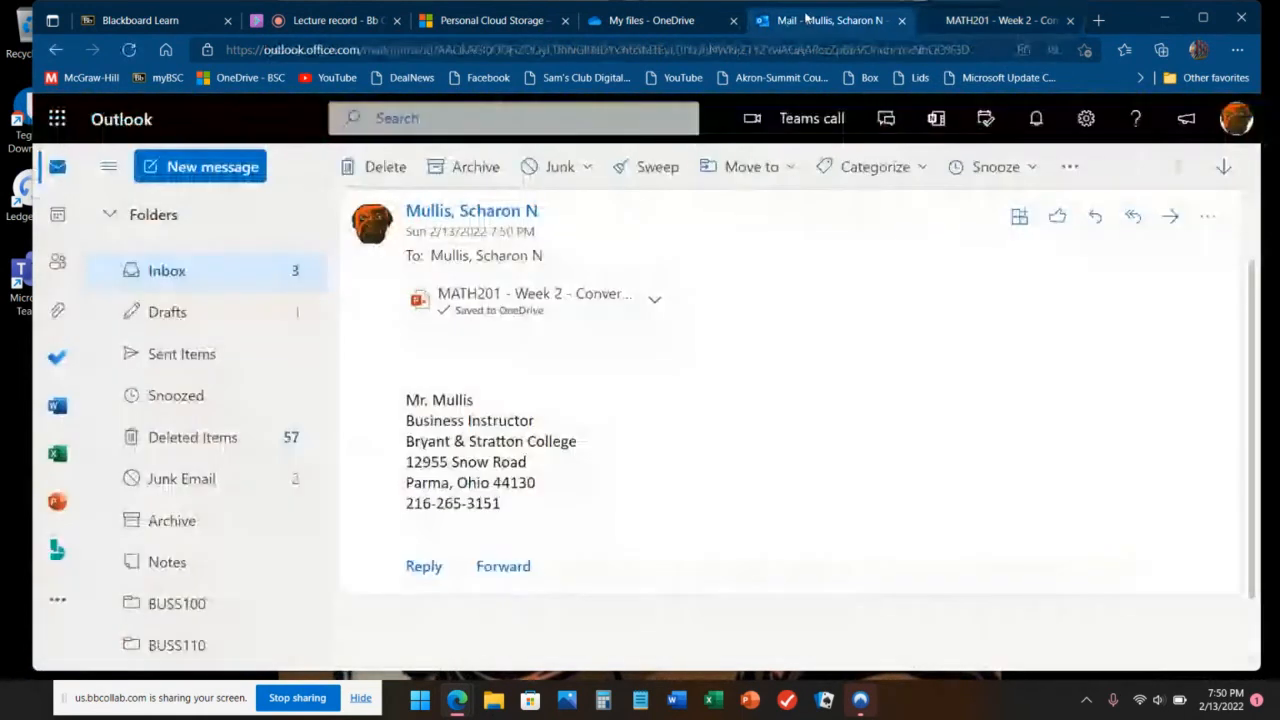
pyautogui.click(651, 300)
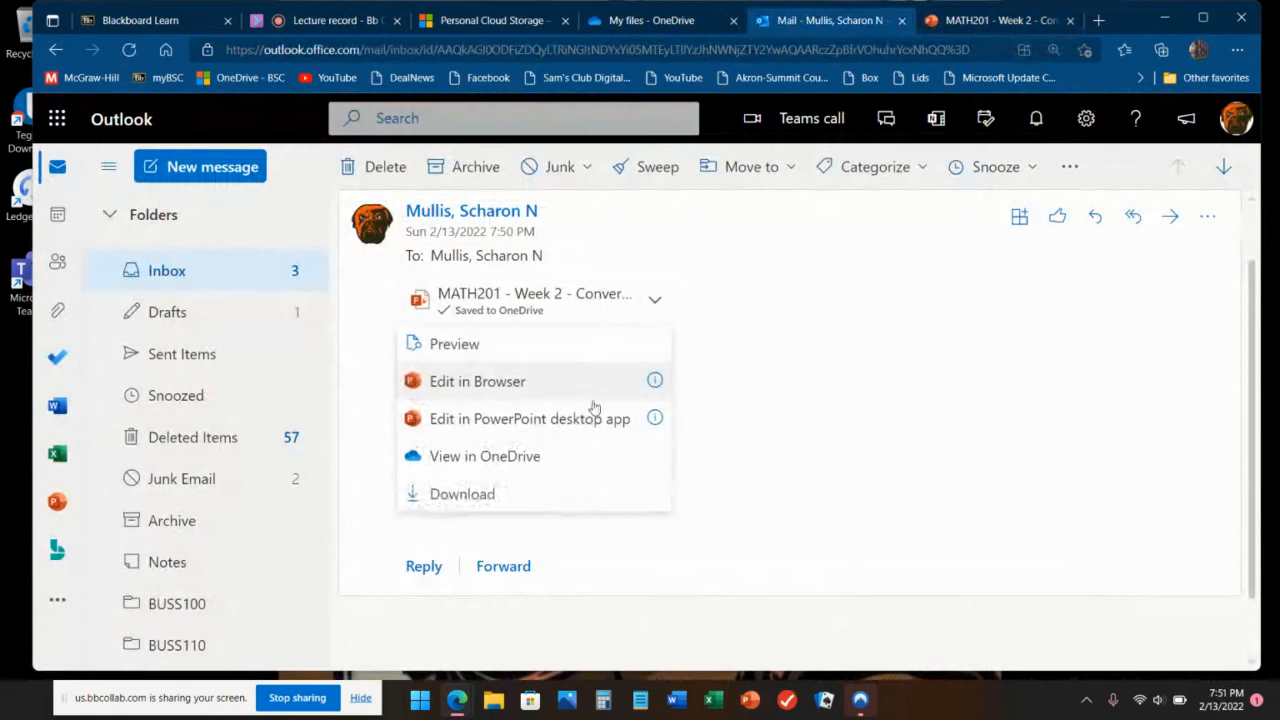
pyautogui.click(568, 424)
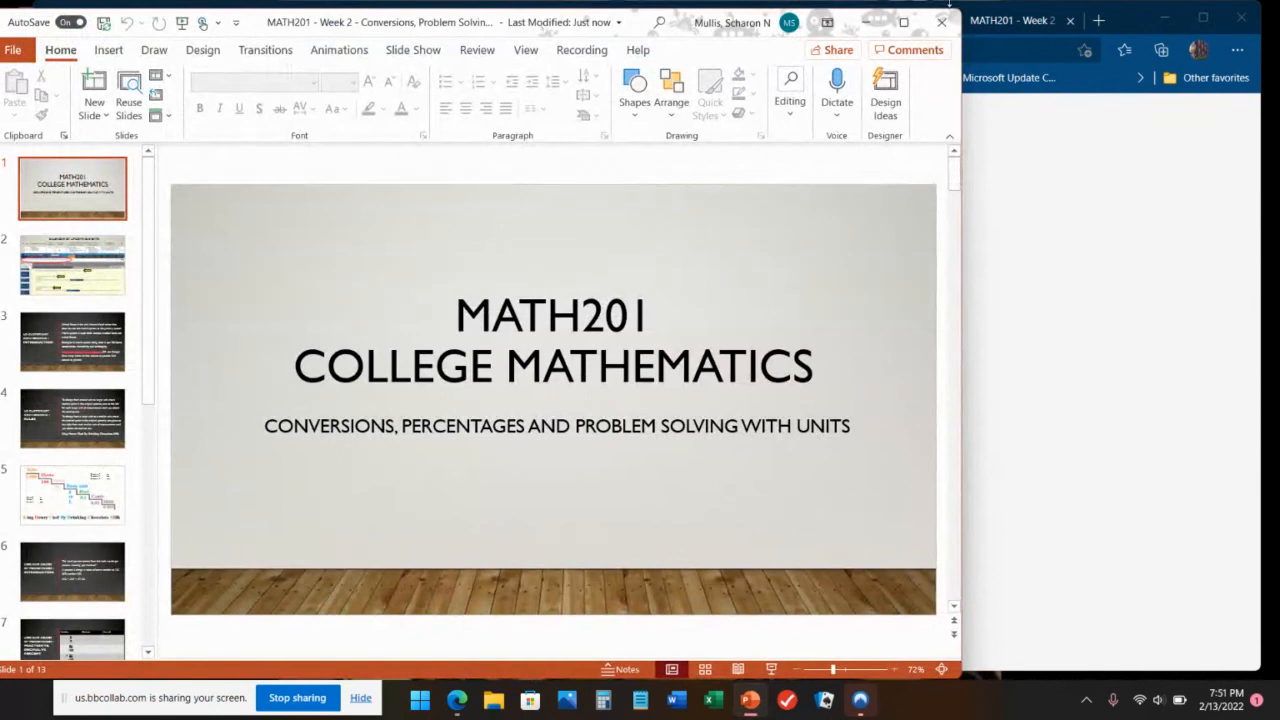
pyautogui.click(941, 22)
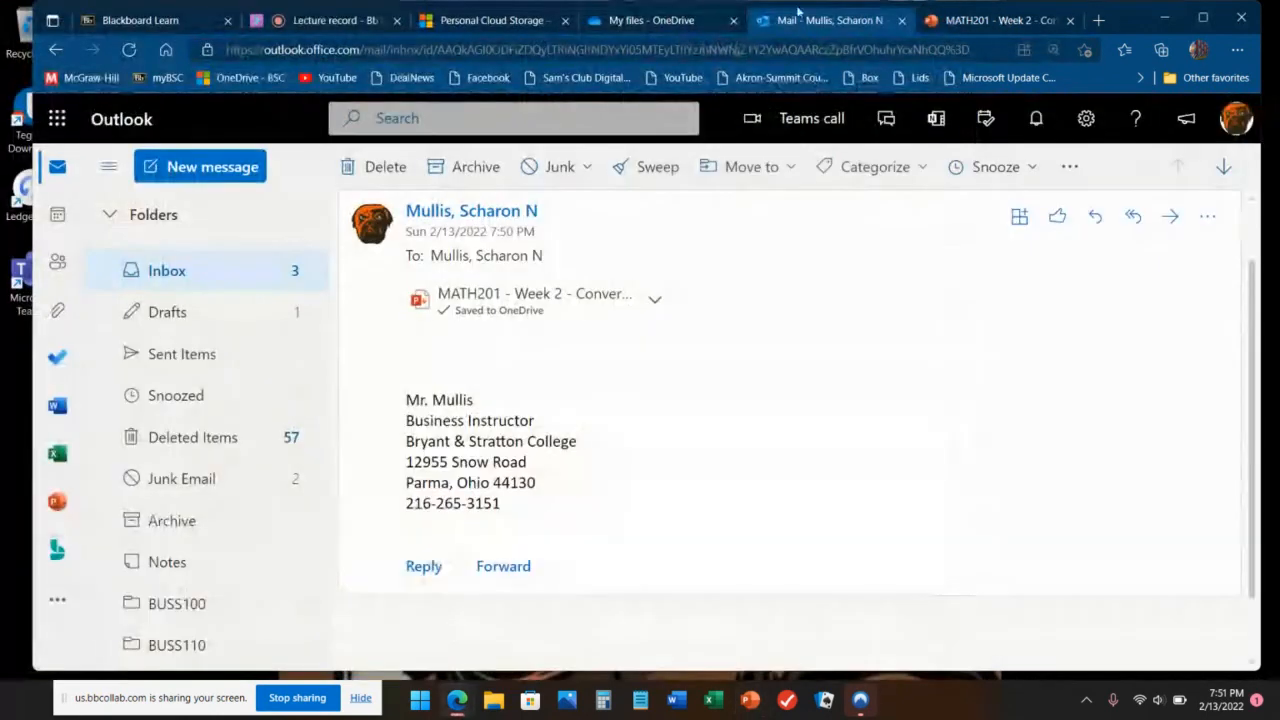
# Step: Go back to the Inbox, then open the Calendar on the week of February 13–19, 2022
pyautogui.click(205, 278)
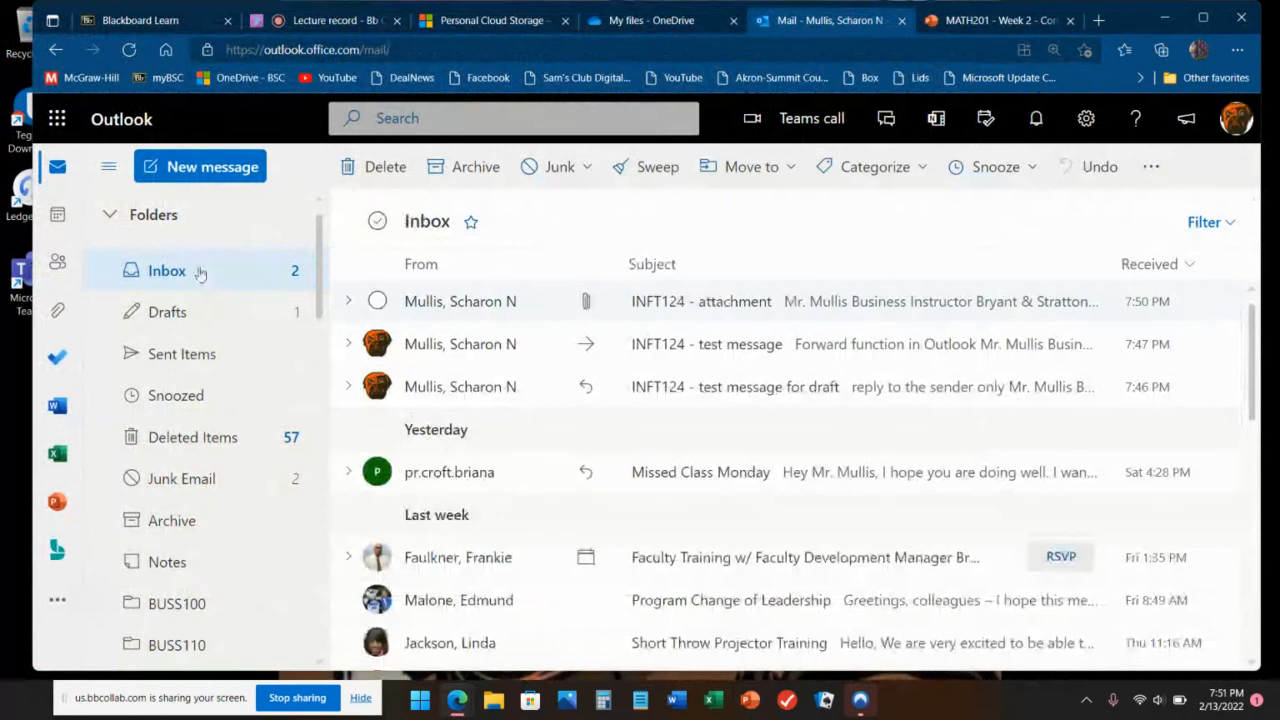
pyautogui.click(57, 222)
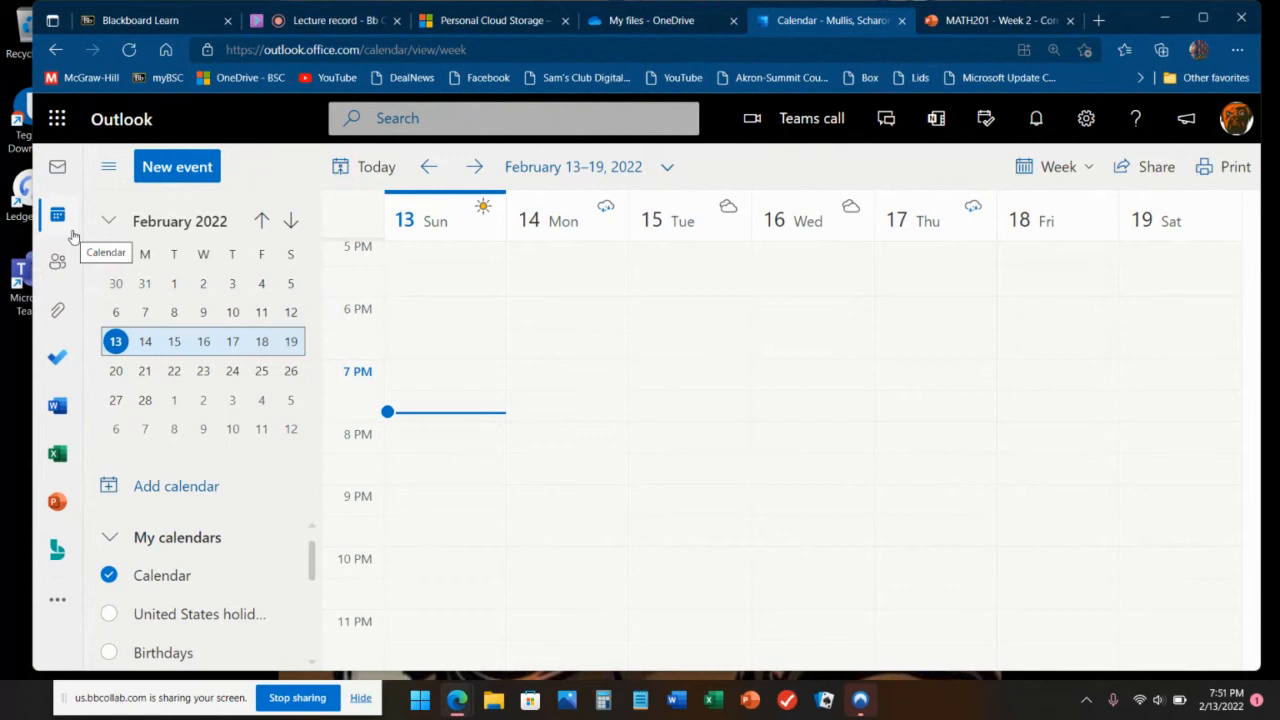
pyautogui.click(175, 169)
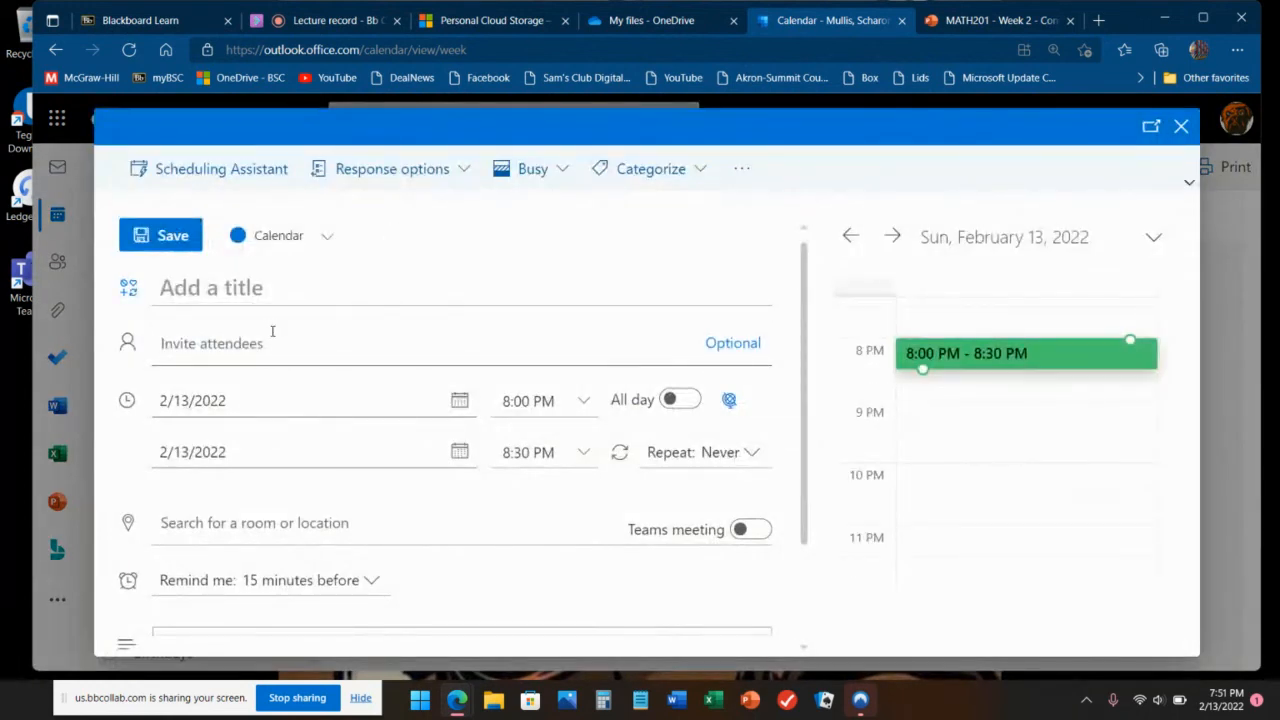
pyautogui.scroll(-1, 272, 331)
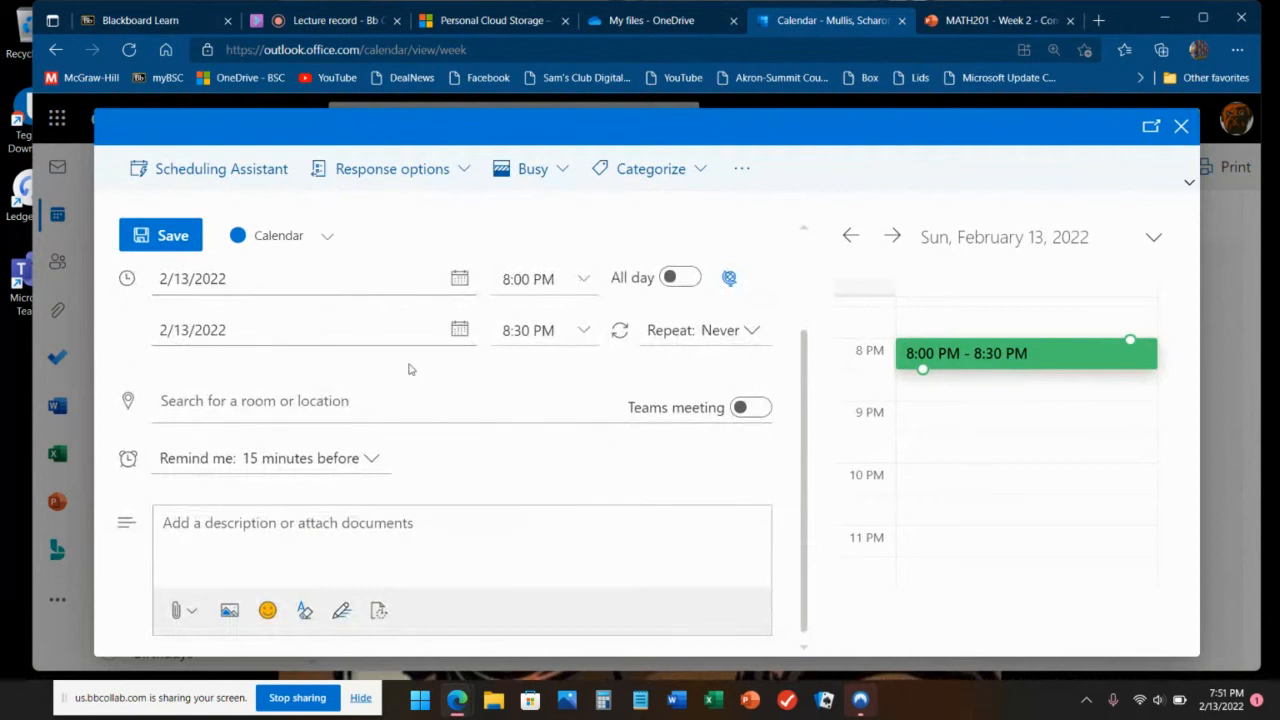
pyautogui.click(752, 408)
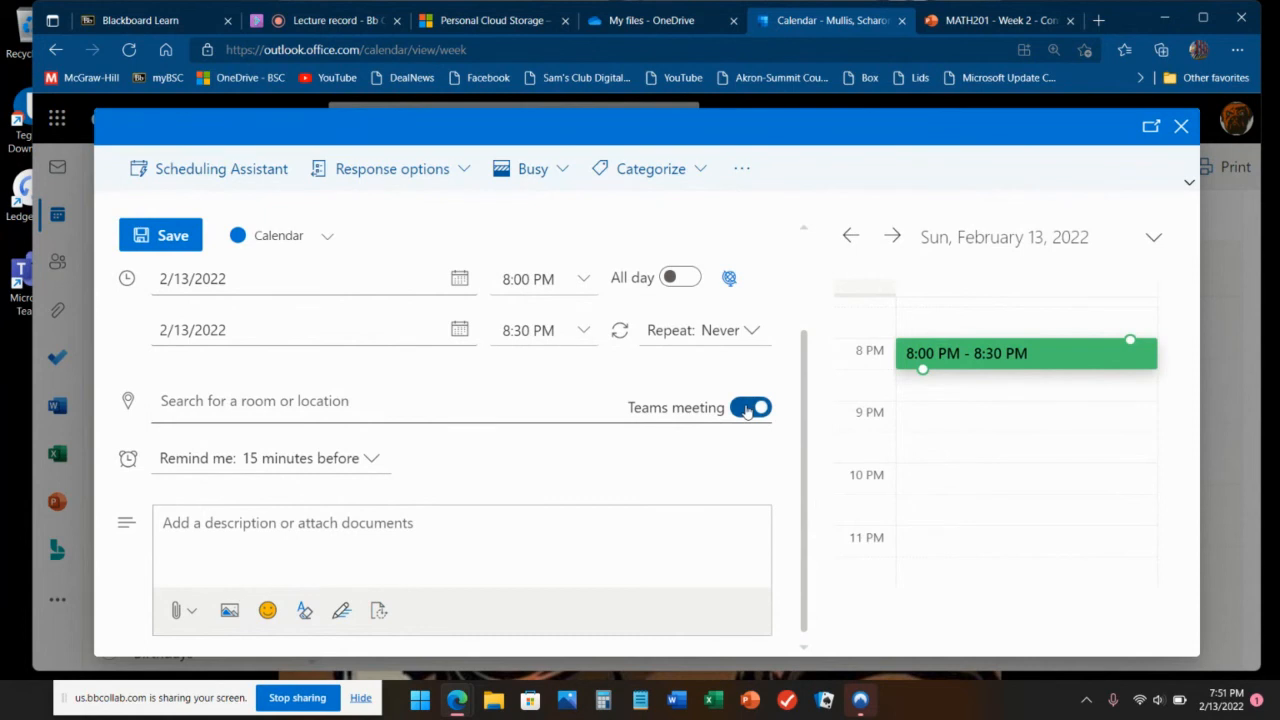
pyautogui.click(748, 410)
pyautogui.scroll(2, 300, 425)
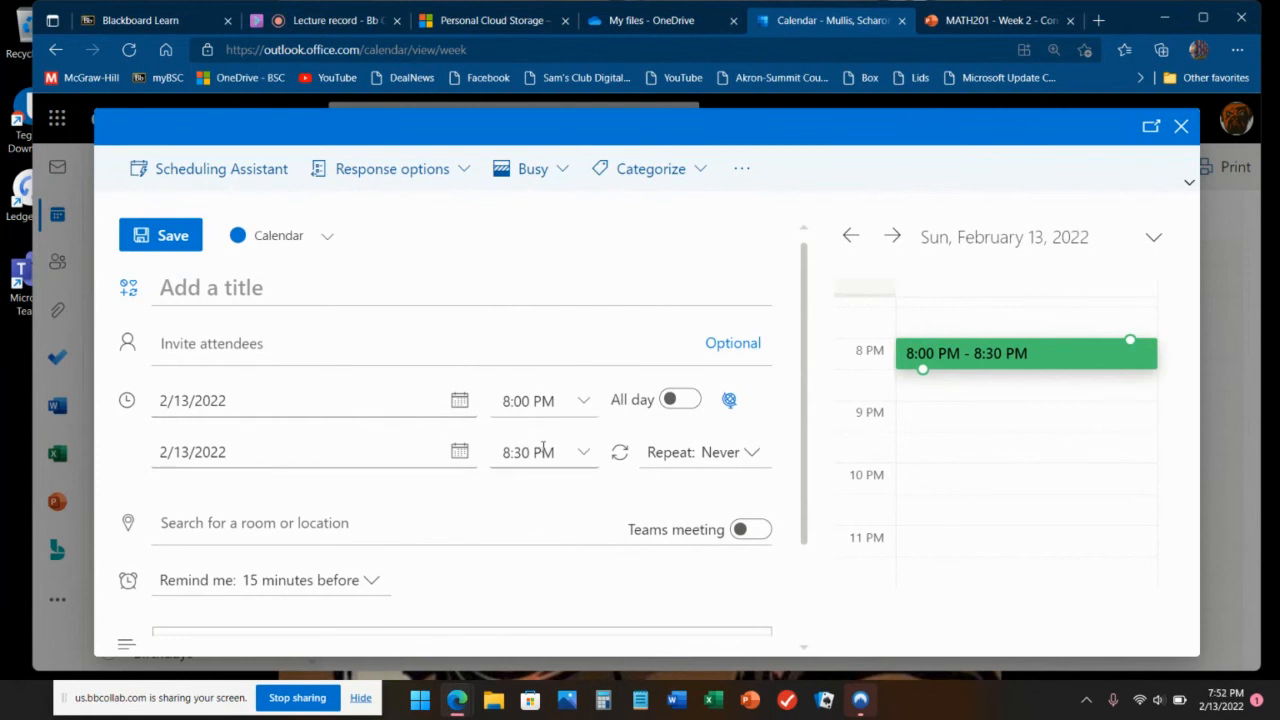
# Step: Title the new event 'INFT124 recording test'
pyautogui.click(724, 455)
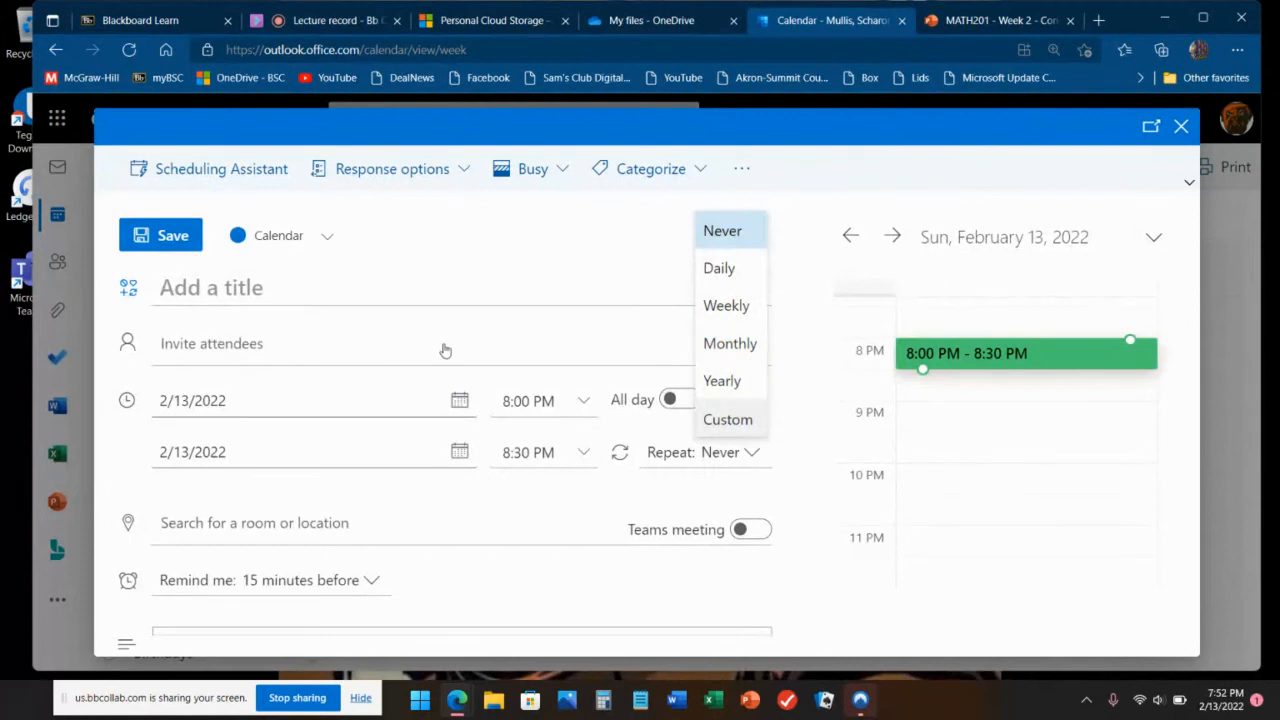
pyautogui.click(358, 288)
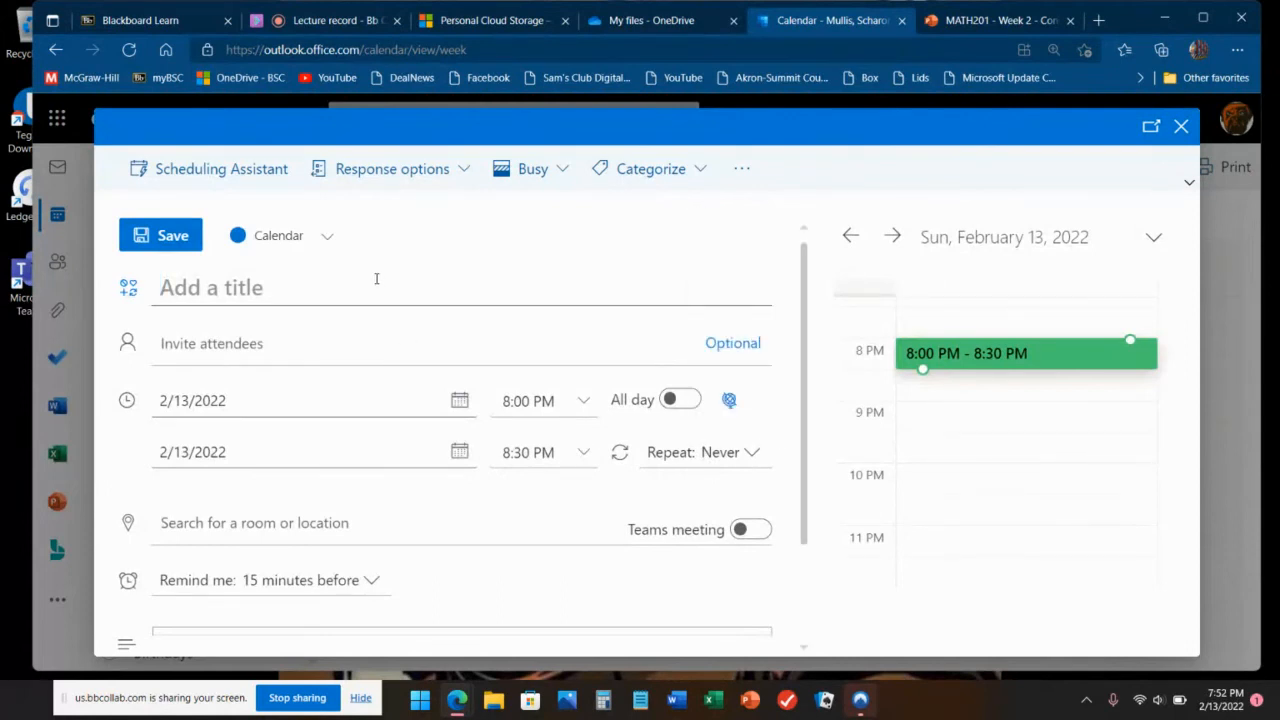
pyautogui.write('INFT1')
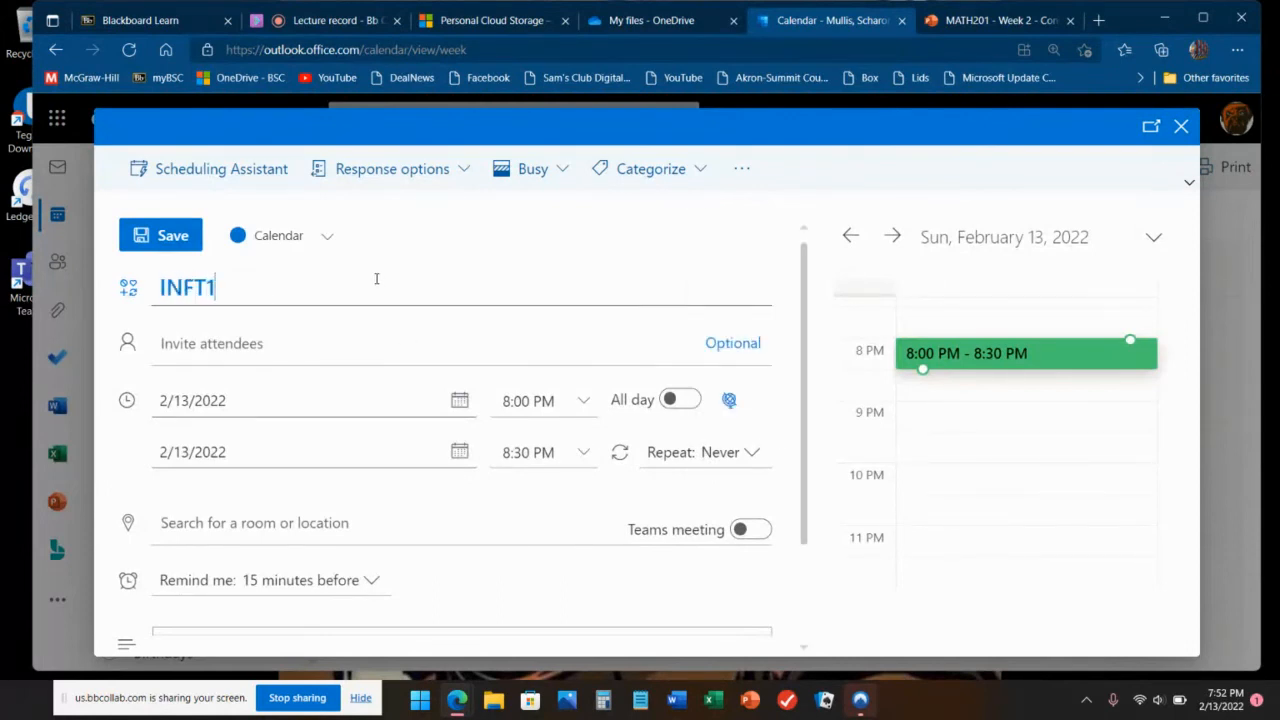
pyautogui.write('24 presen')
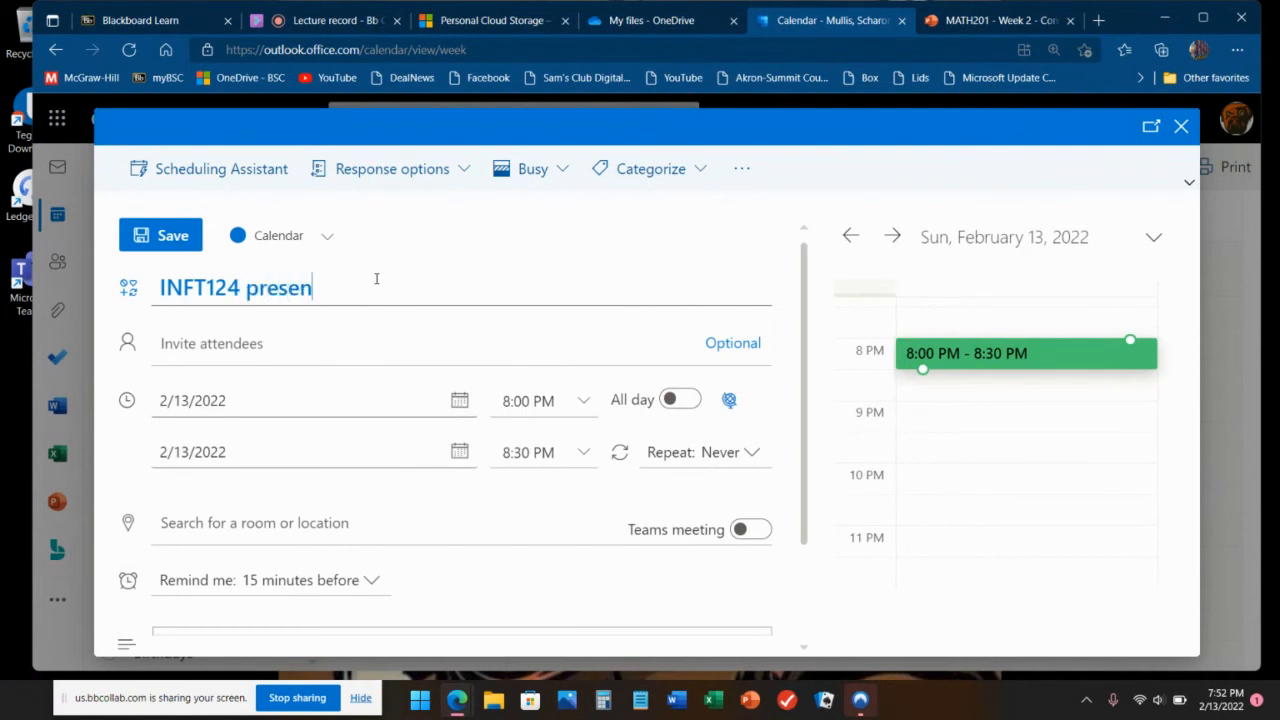
pyautogui.press('BackSpace')
pyautogui.press('BackSpace')
pyautogui.press('BackSpace')
pyautogui.press('BackSpace')
pyautogui.press('BackSpace')
pyautogui.press('BackSpace')
pyautogui.write('recording test')
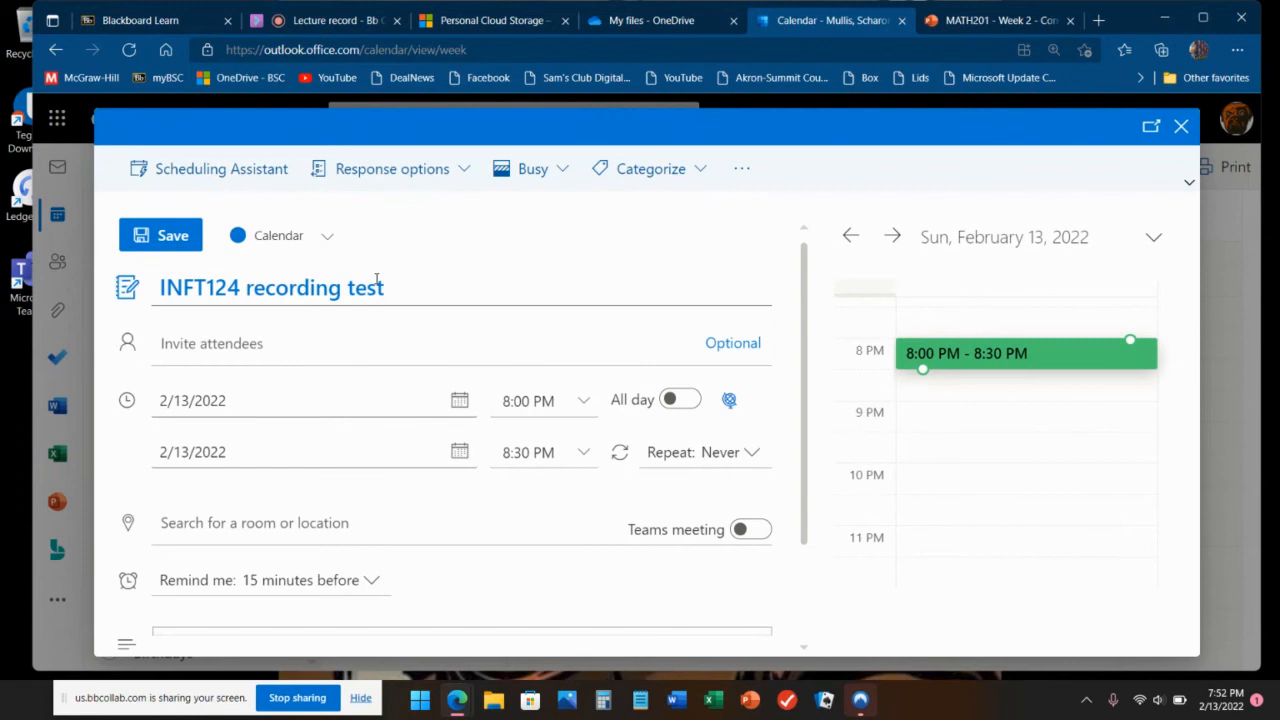
# Step: Change the event's end time to 8:15 PM so it runs 8:00–8:15 PM
pyautogui.click(587, 455)
pyautogui.scroll(1, 598, 356)
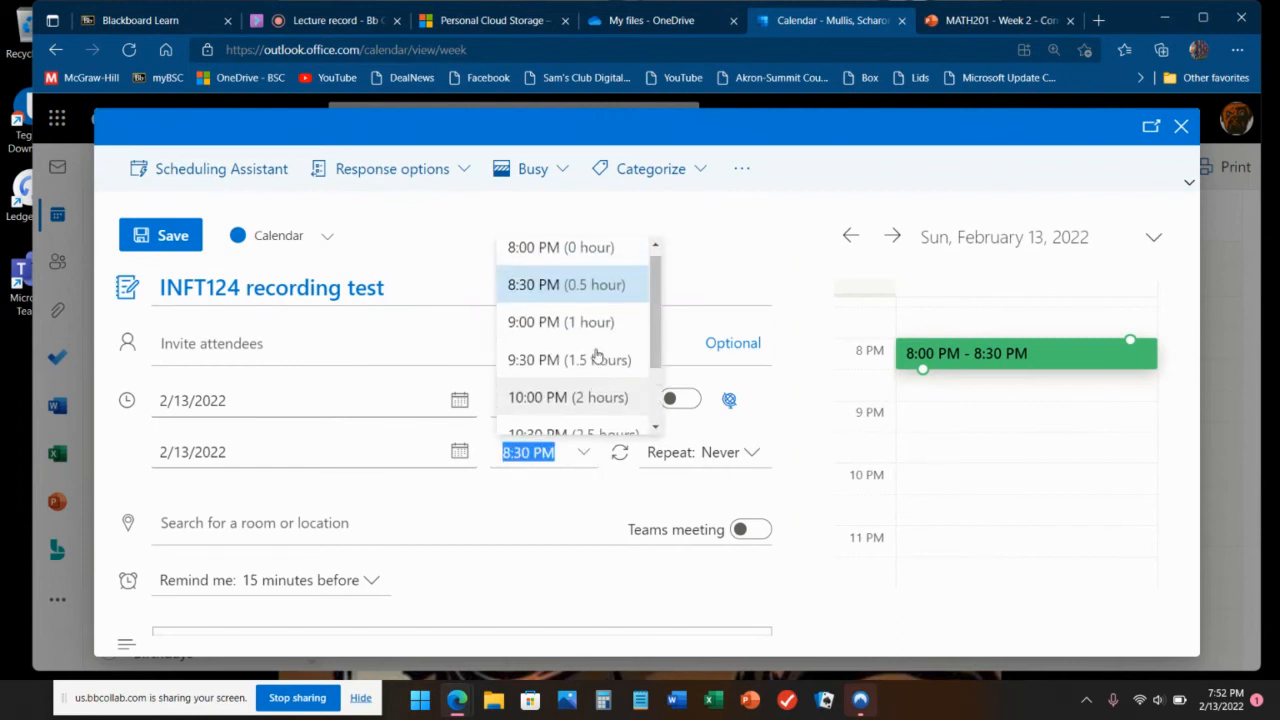
pyautogui.click(534, 456)
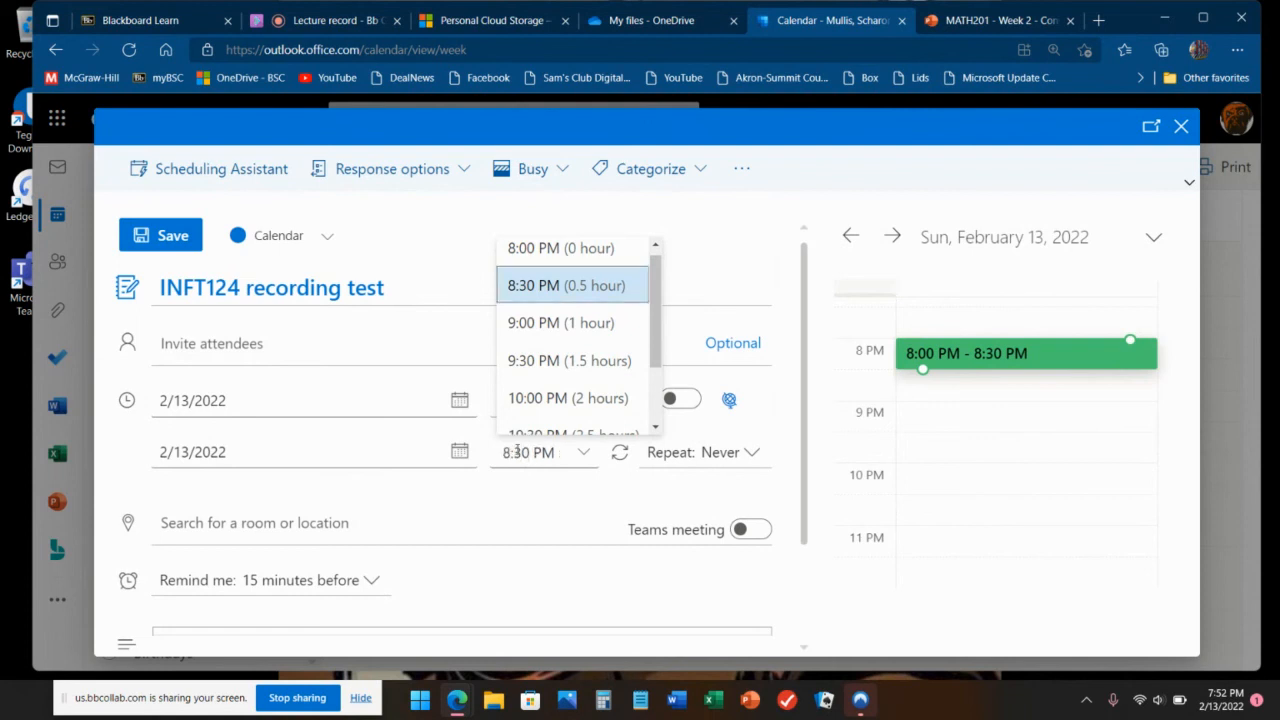
pyautogui.press('BackSpace')
pyautogui.press('BackSpace')
pyautogui.write('15')
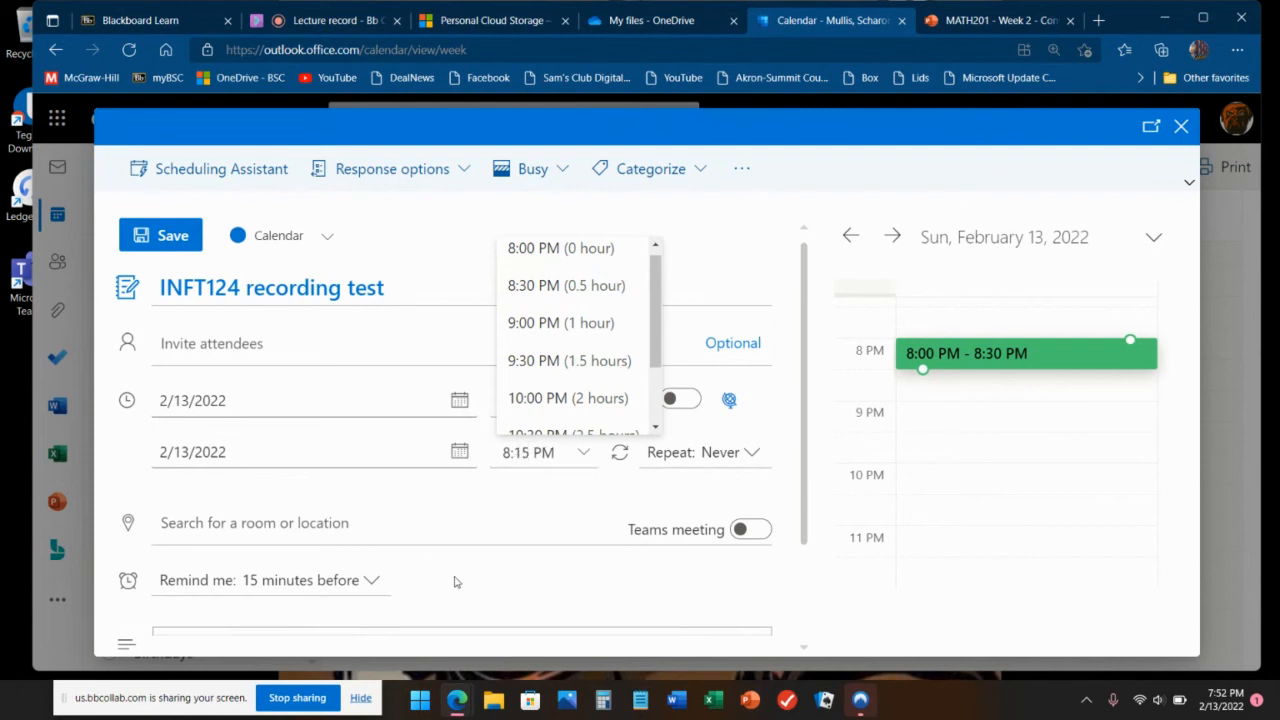
pyautogui.click(485, 513)
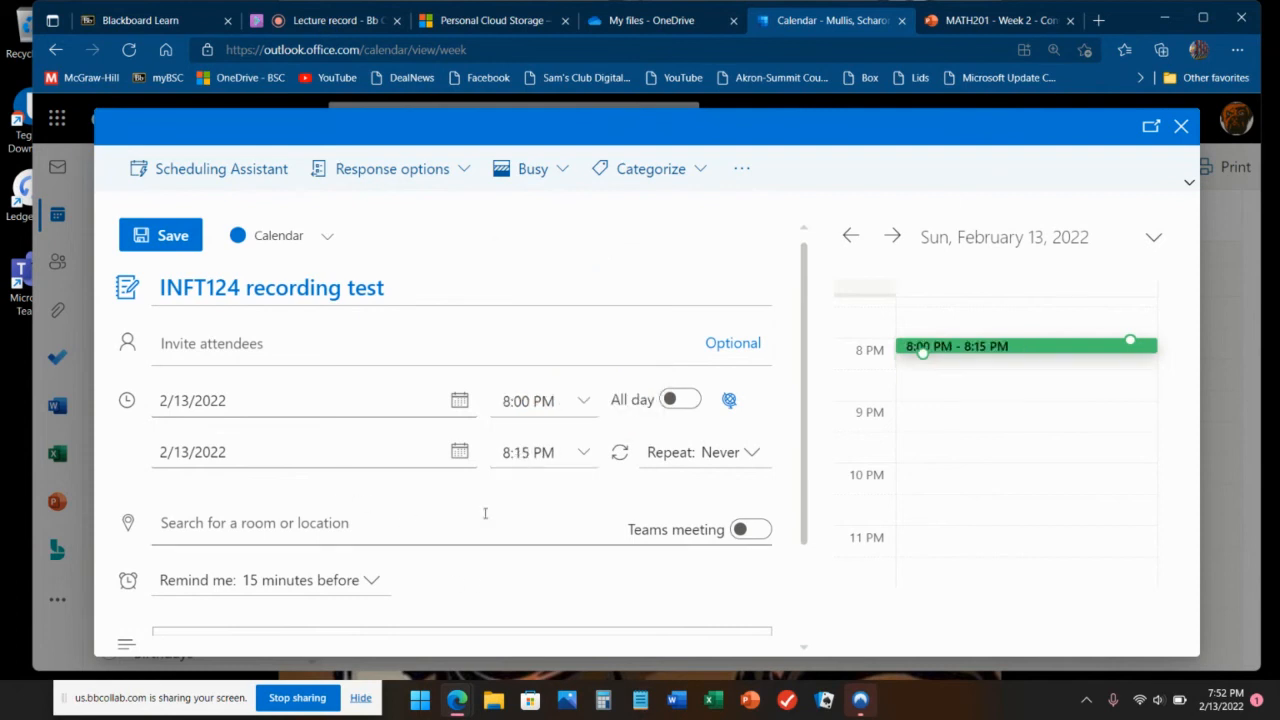
# Step: Make the event a Teams meeting and invite no attendees
pyautogui.click(750, 532)
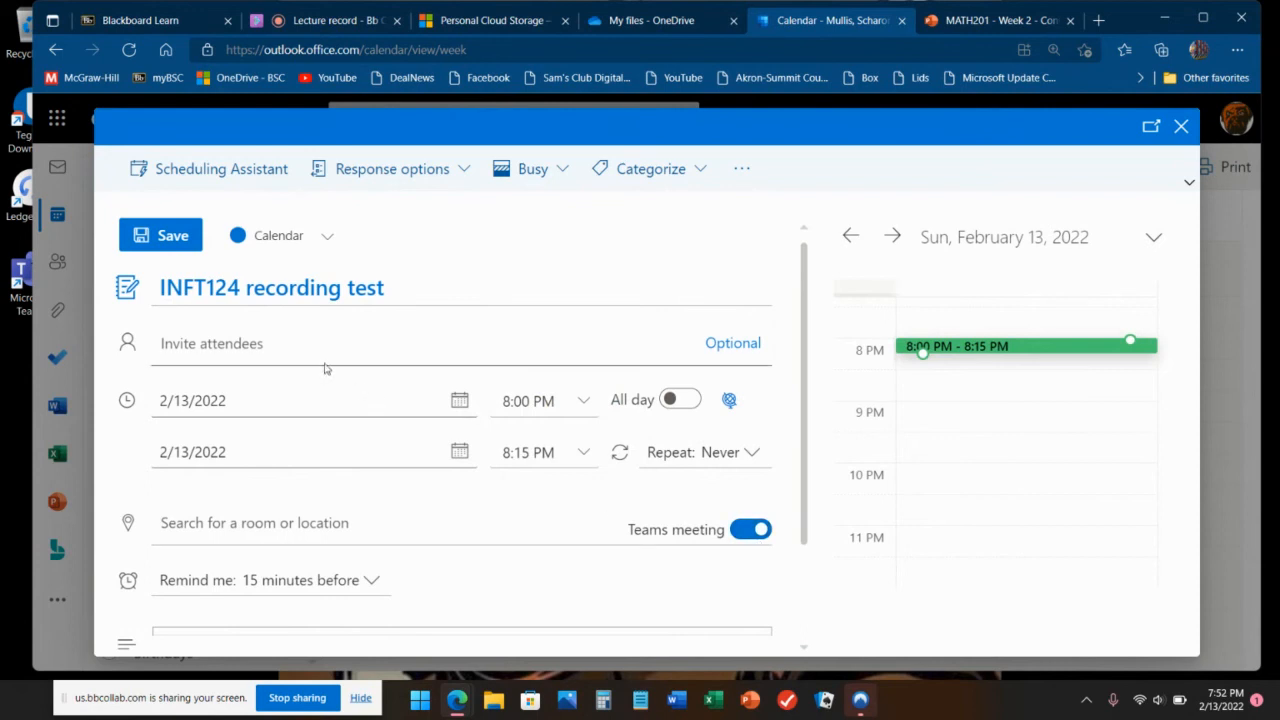
pyautogui.click(268, 346)
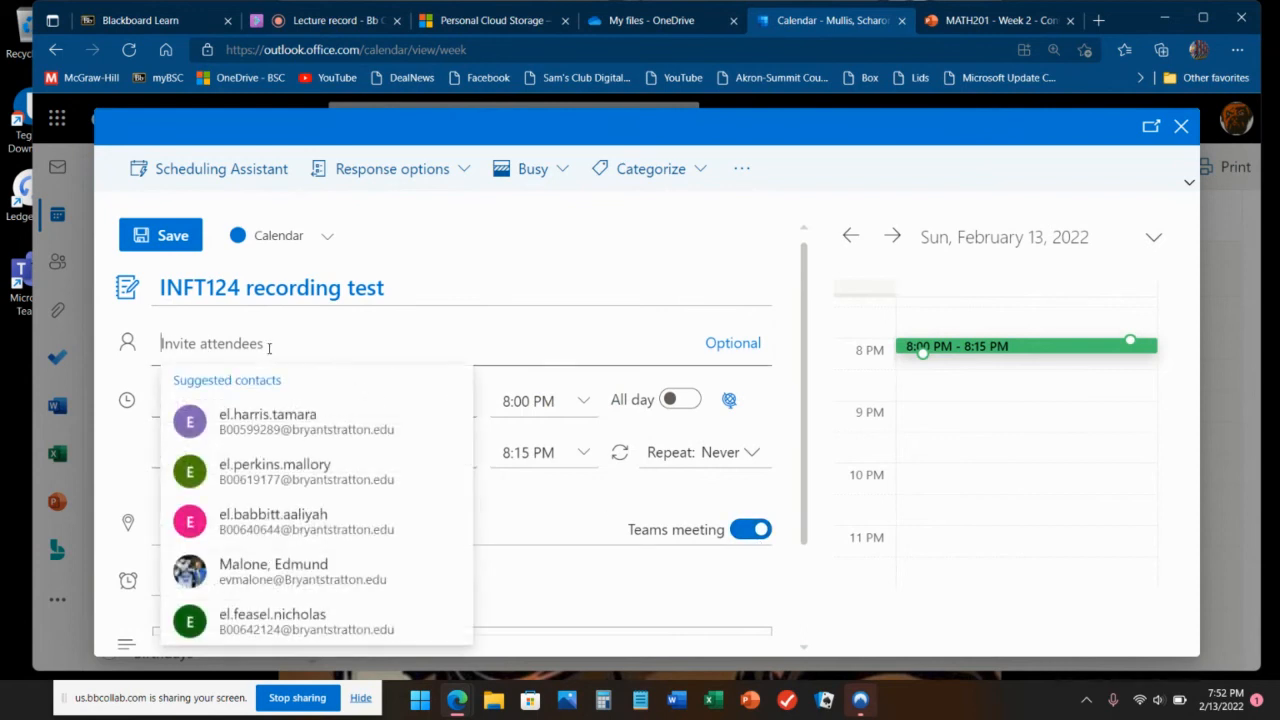
pyautogui.click(483, 284)
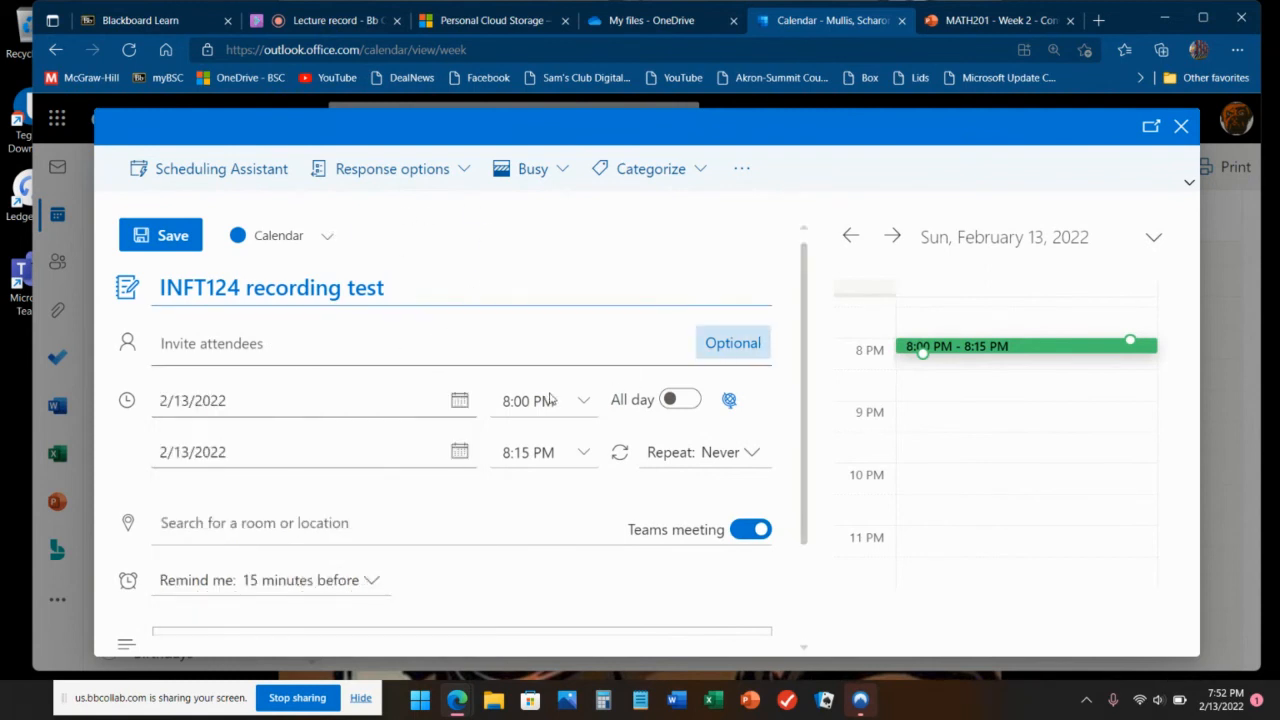
pyautogui.scroll(-2, 517, 400)
pyautogui.scroll(2, 483, 411)
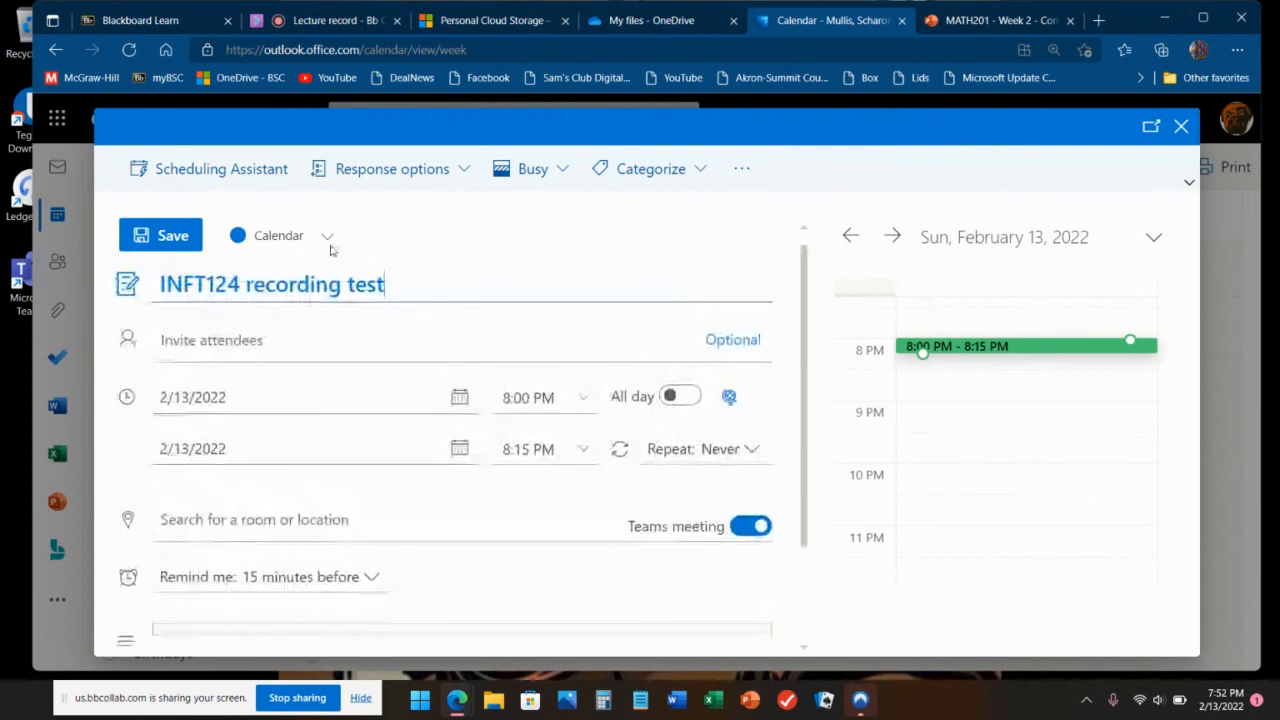
# Step: Save the event, open its full details to check the Teams meeting link, then close it
pyautogui.click(160, 238)
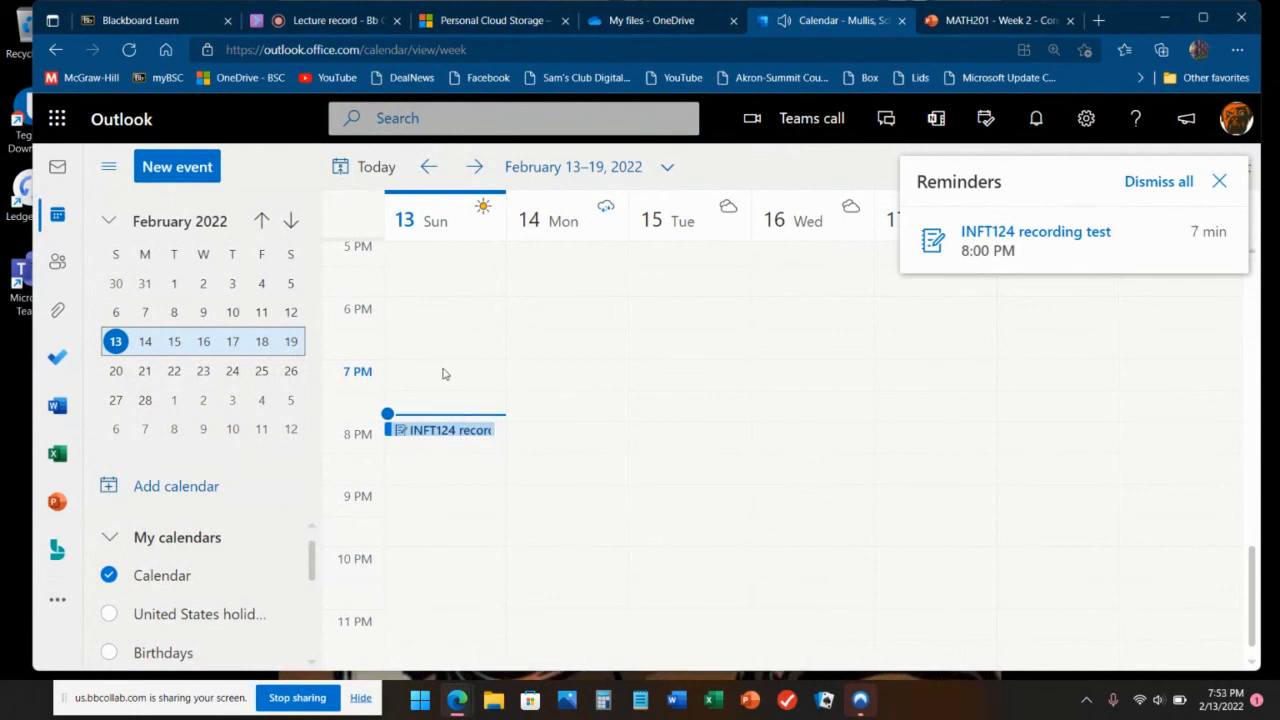
pyautogui.click(434, 434)
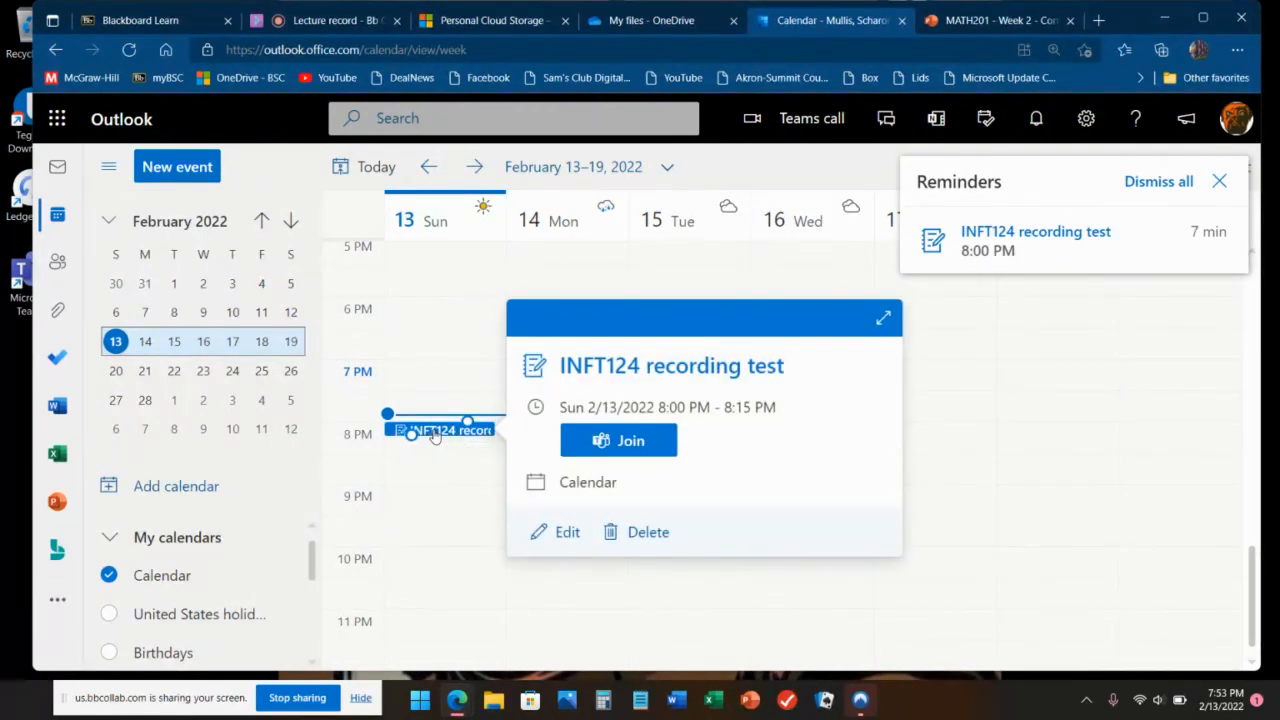
pyautogui.doubleClick(434, 434)
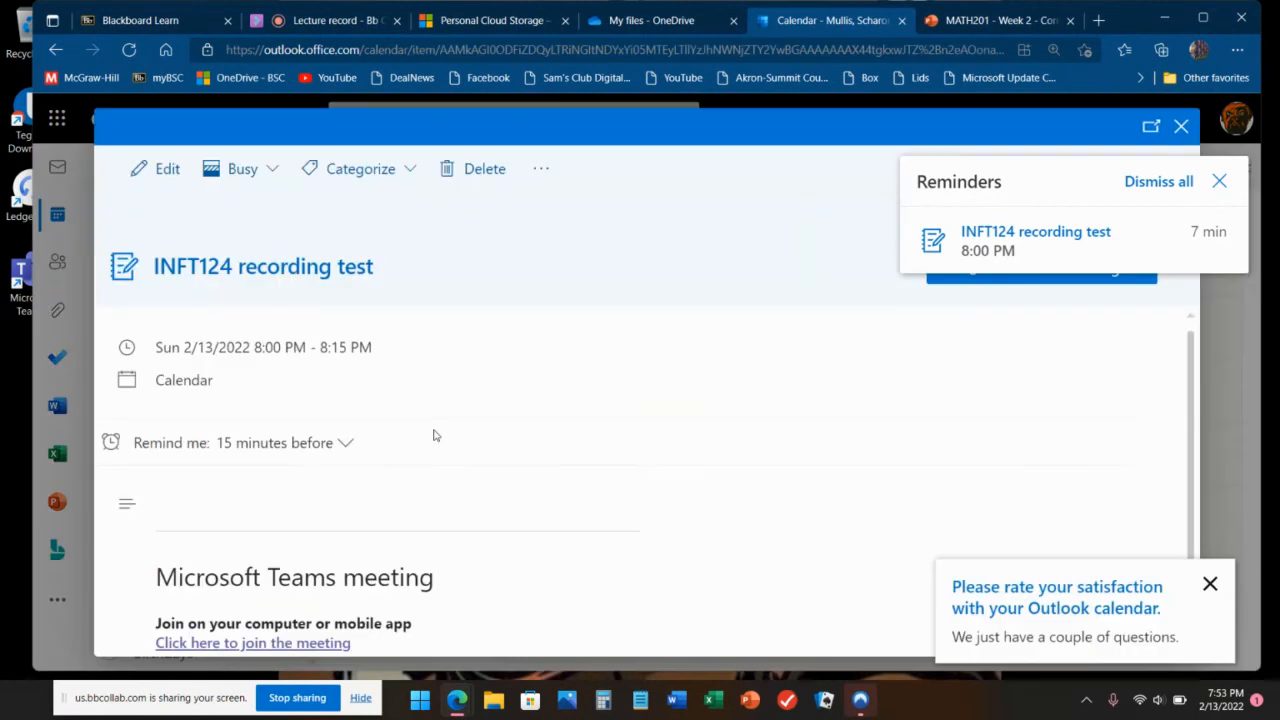
pyautogui.scroll(-1, 427, 434)
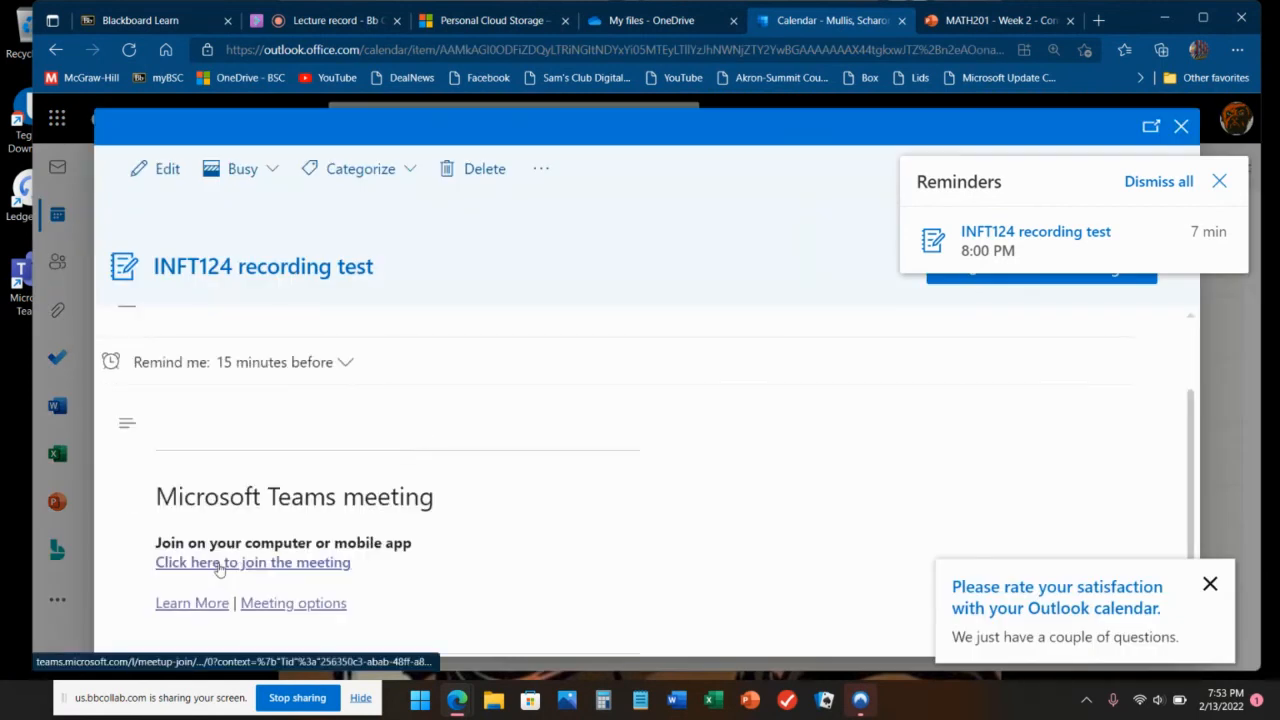
pyautogui.scroll(1, 314, 456)
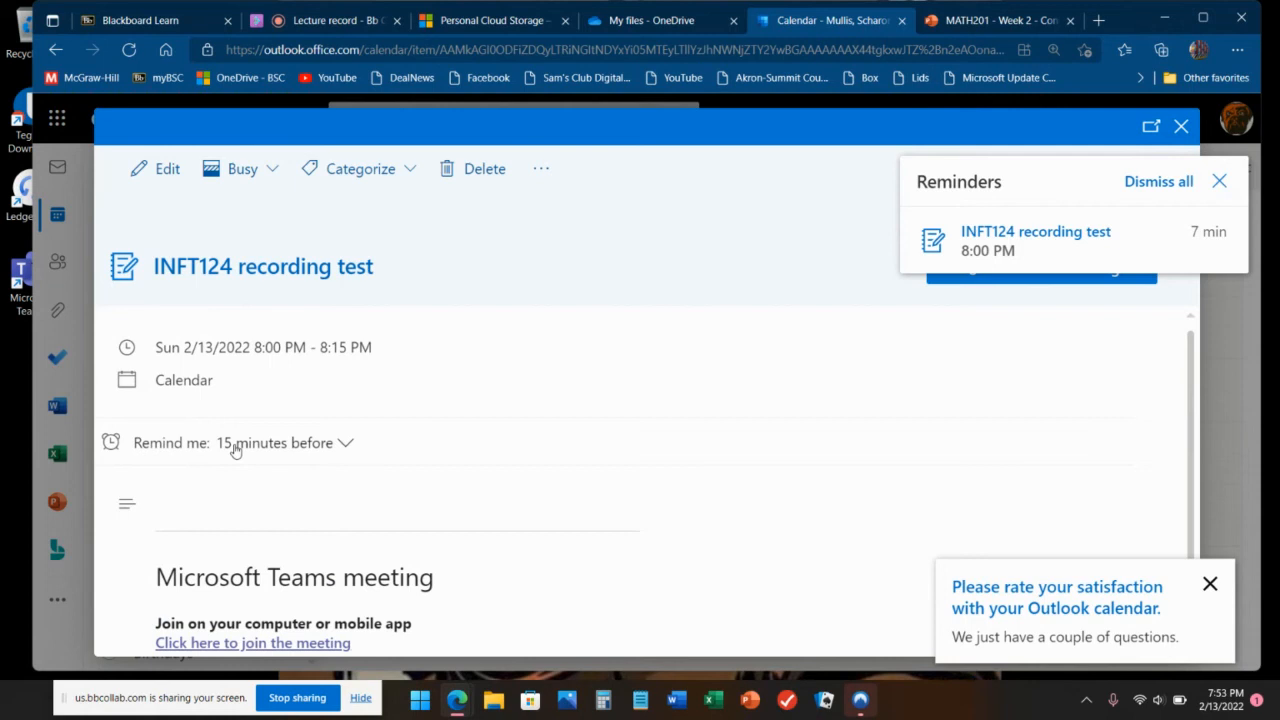
pyautogui.click(1172, 132)
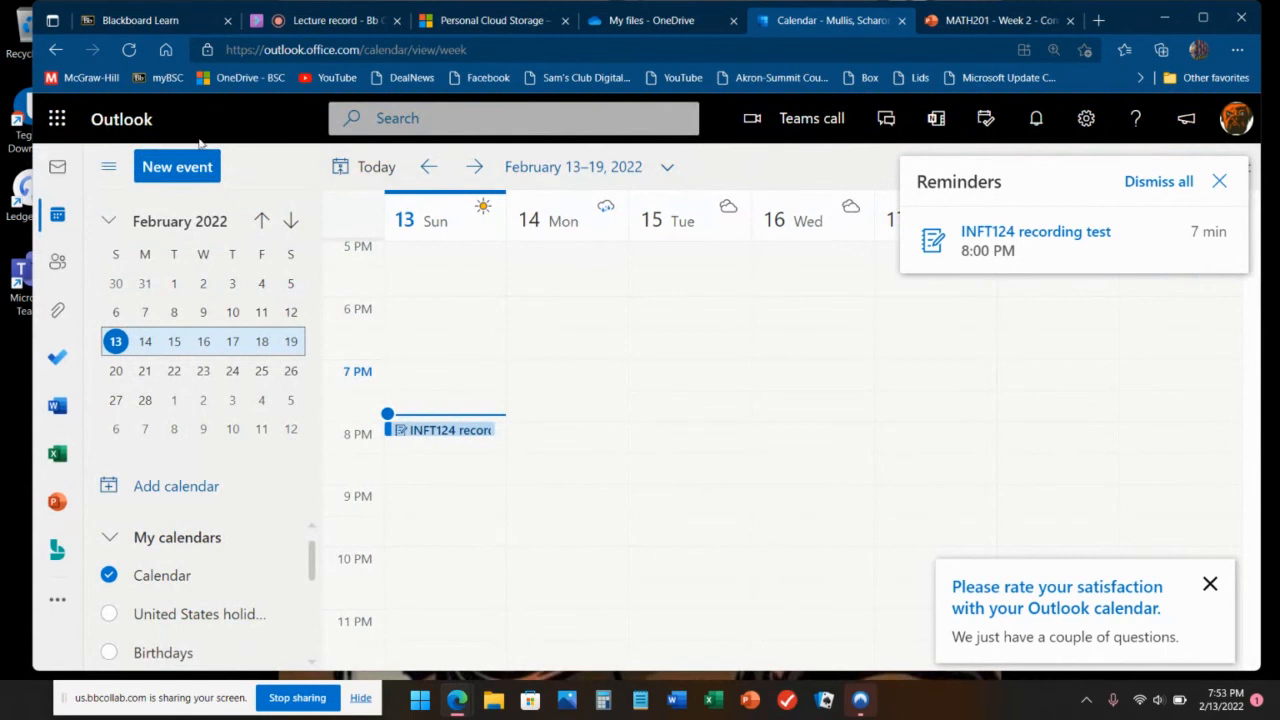
# Step: Back in mail, delete the 'INFT124 - test message' email, restoring it once before deleting again
pyautogui.click(58, 169)
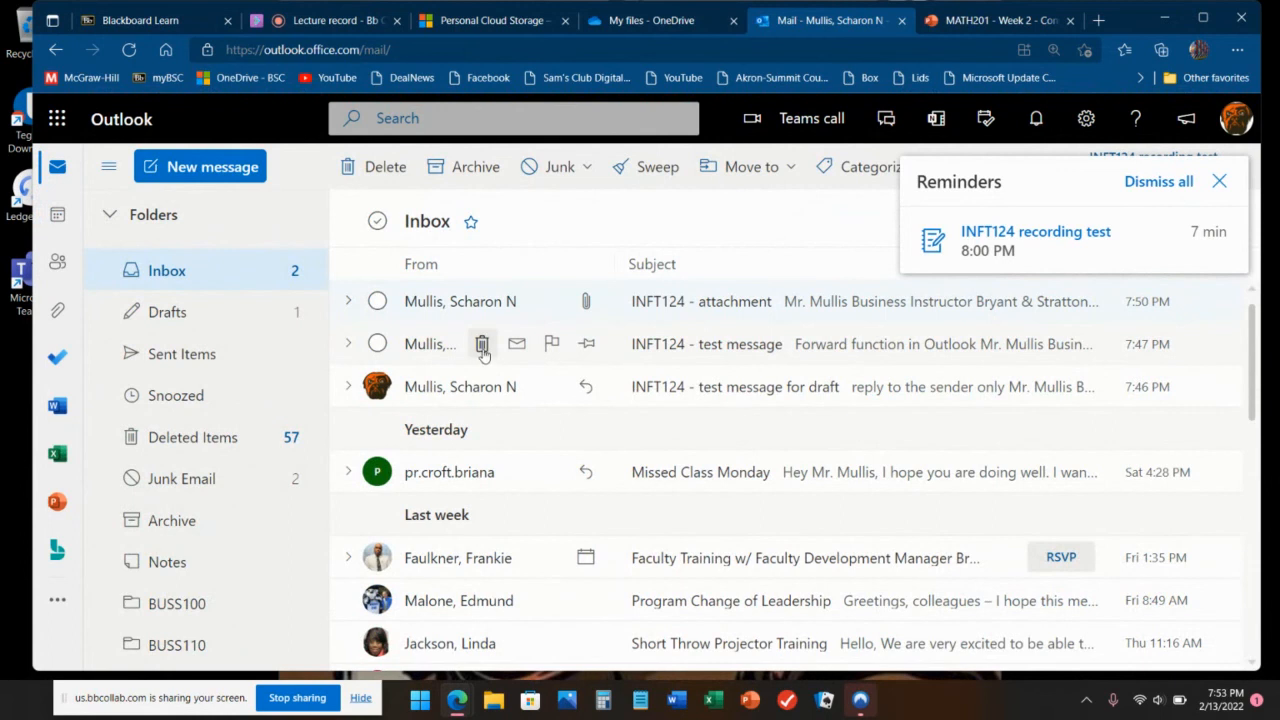
pyautogui.click(481, 343)
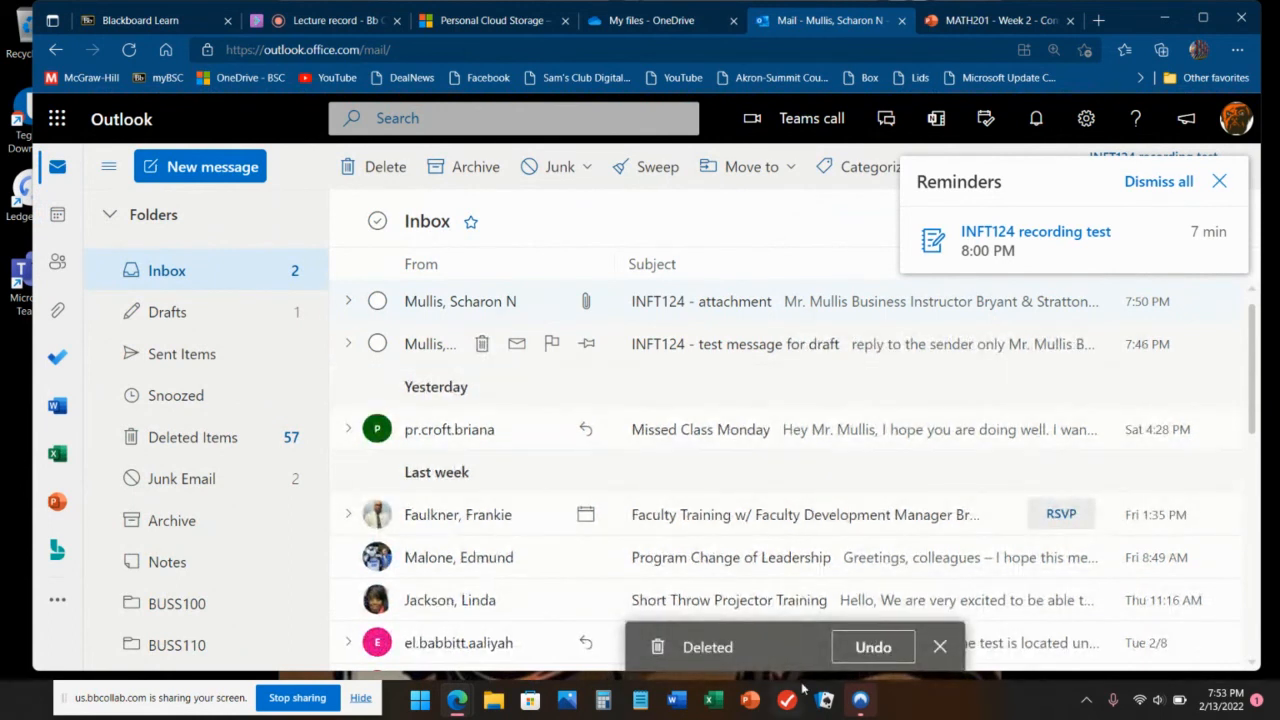
pyautogui.click(851, 649)
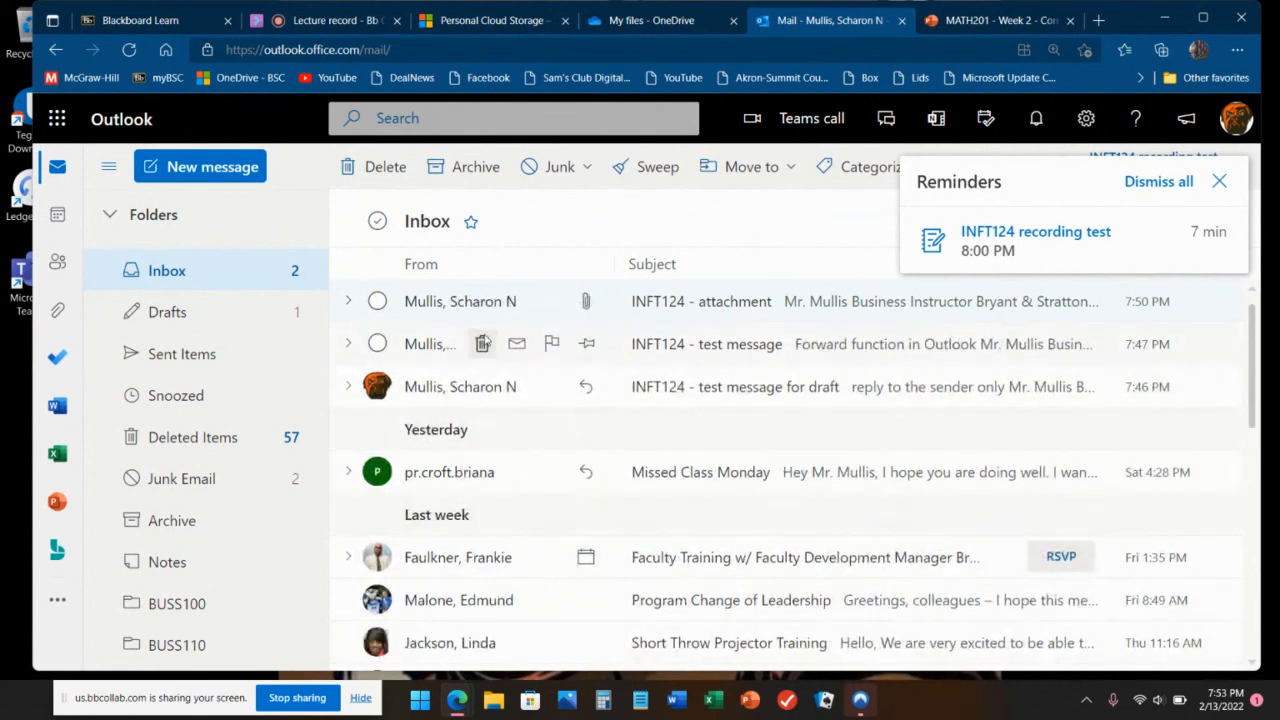
pyautogui.click(482, 344)
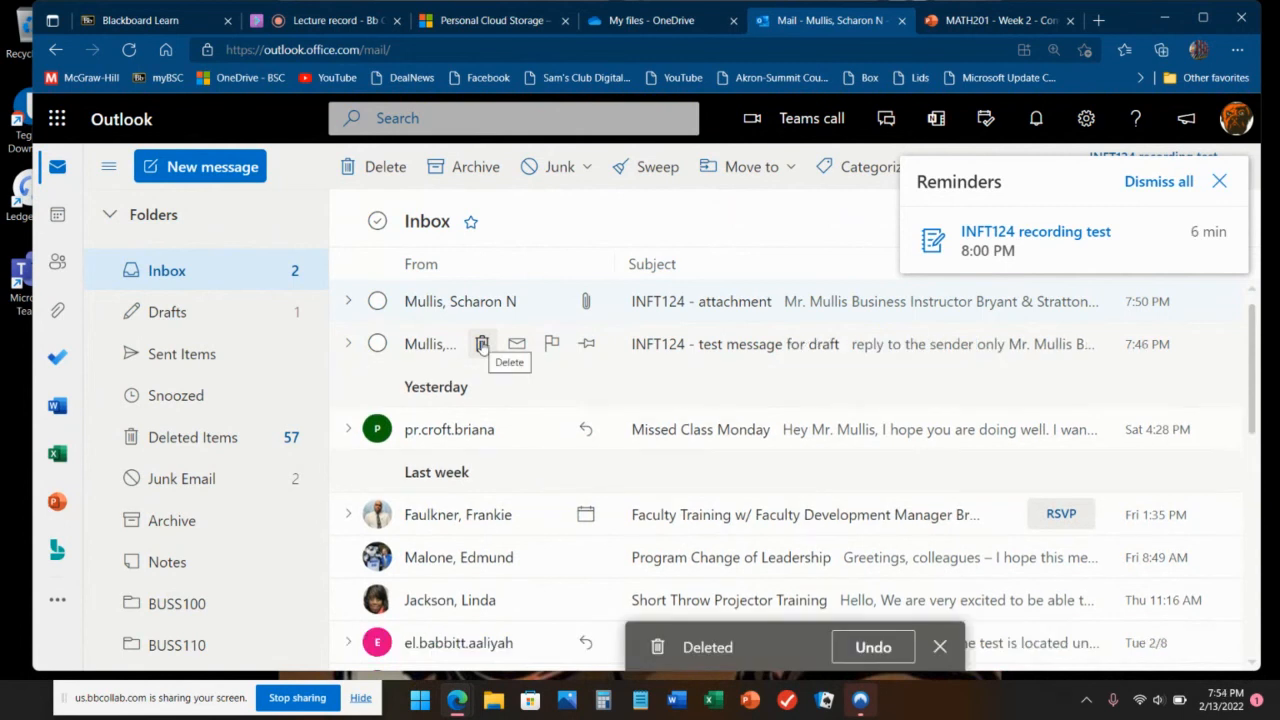
# Step: Check Deleted Items, return to the Inbox, and dismiss the INFT124 recording test reminder
pyautogui.click(205, 446)
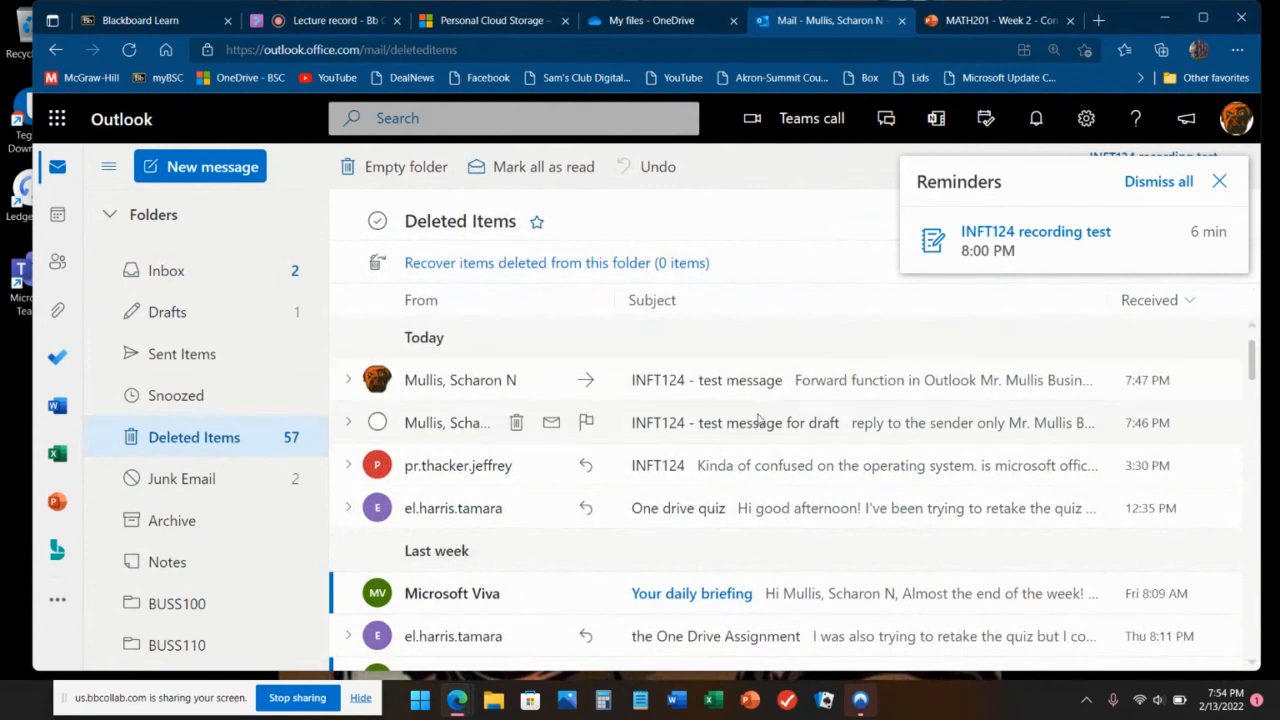
pyautogui.click(193, 288)
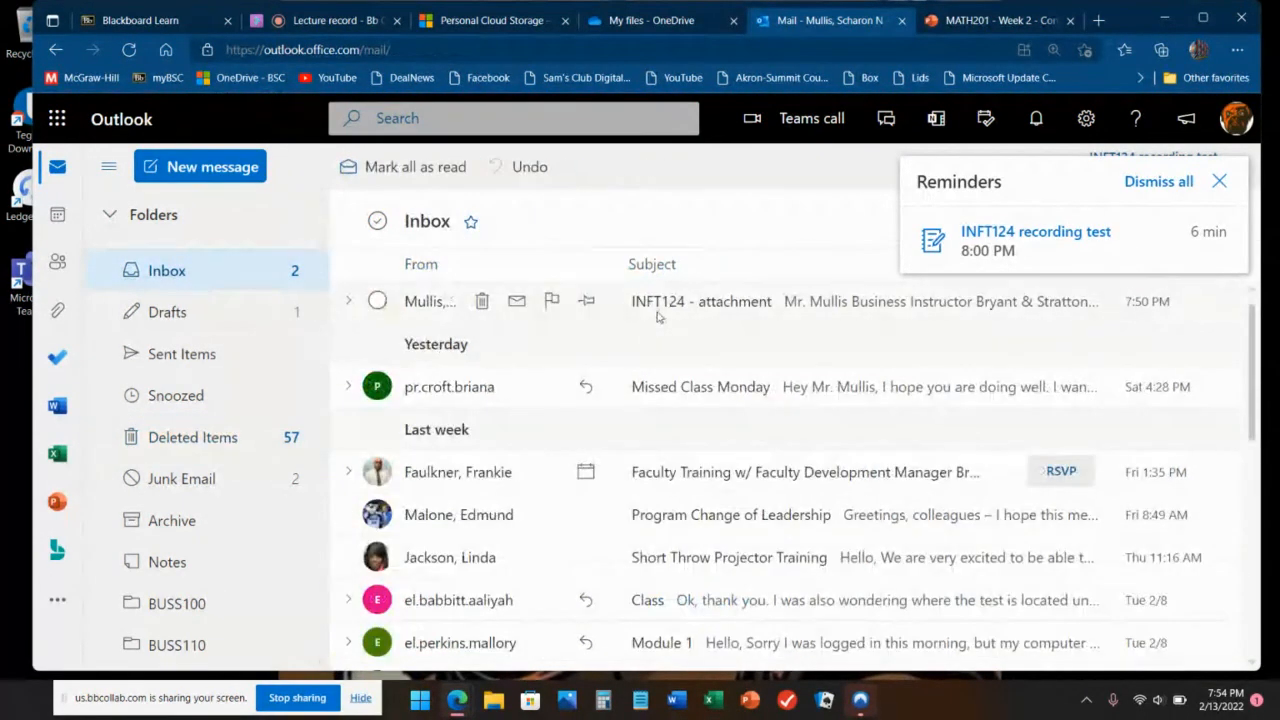
pyautogui.click(1222, 180)
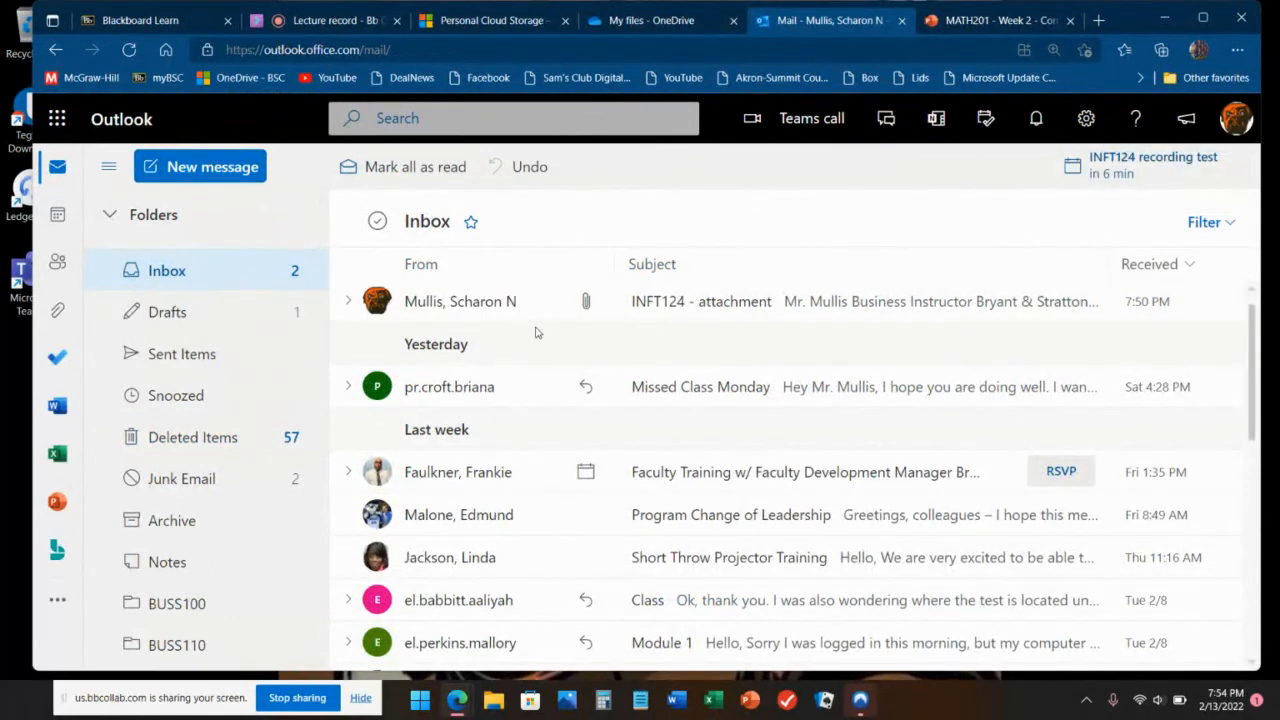
pyautogui.click(426, 305)
# Step: Drag the 'INFT124 - attachment' message into SOSC225 > INFT124 test and open that folder
pyautogui.rightClick(426, 305)
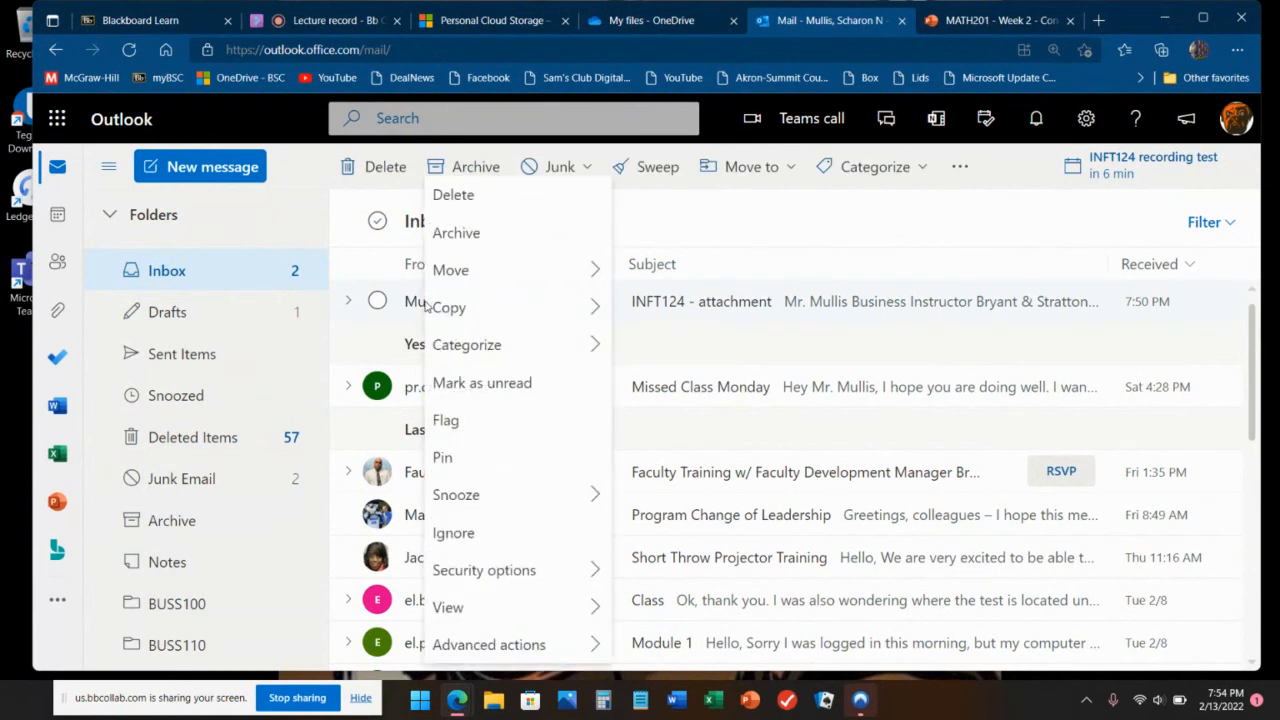
pyautogui.click(466, 271)
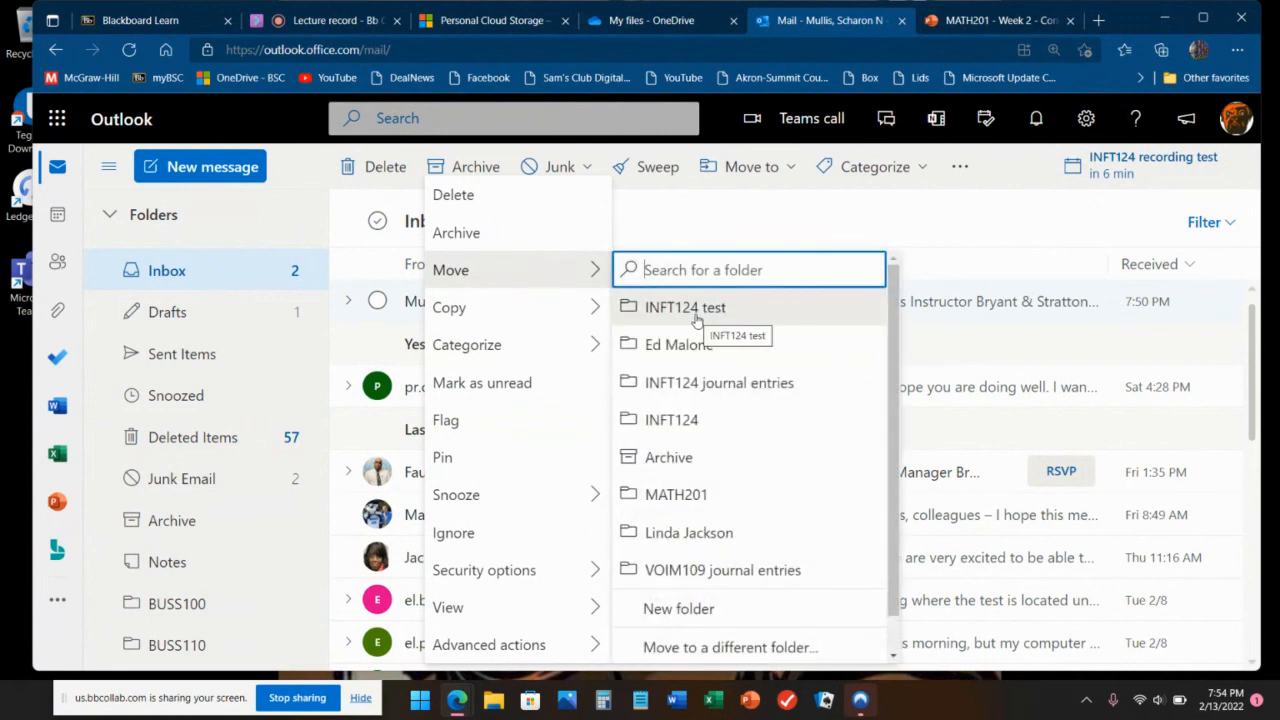
pyautogui.click(791, 229)
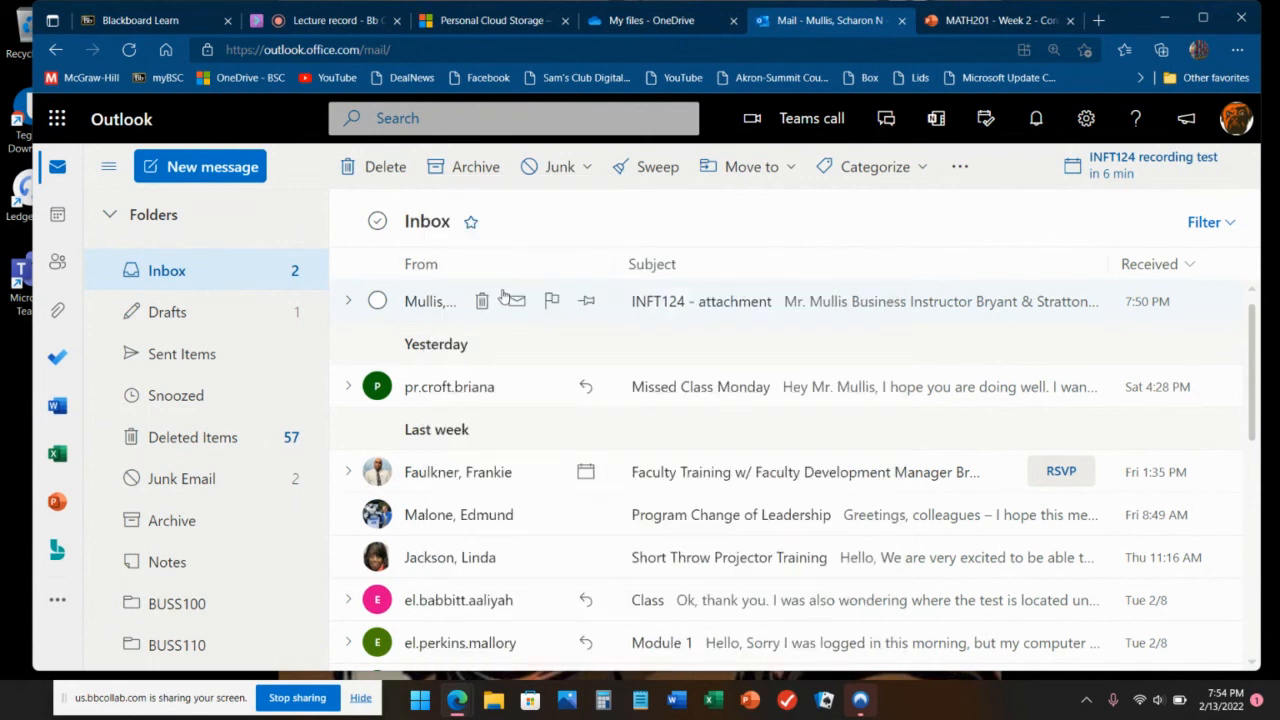
pyautogui.click(373, 302)
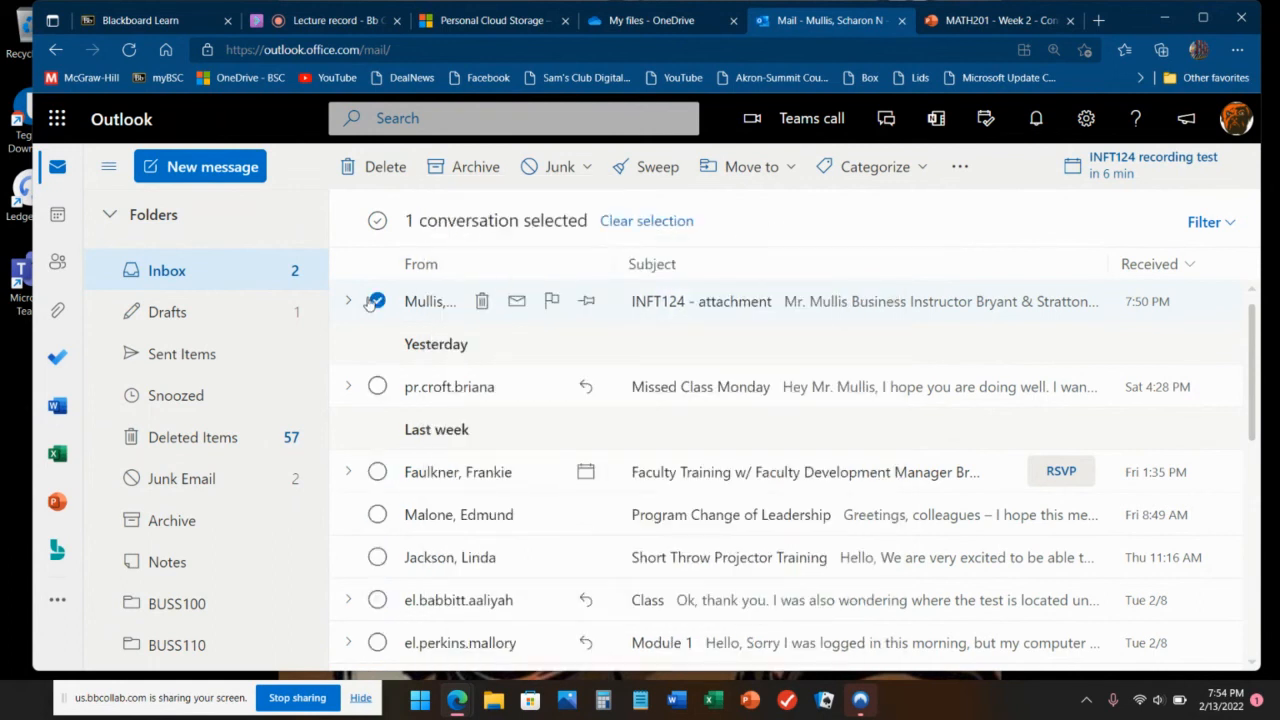
pyautogui.click(786, 170)
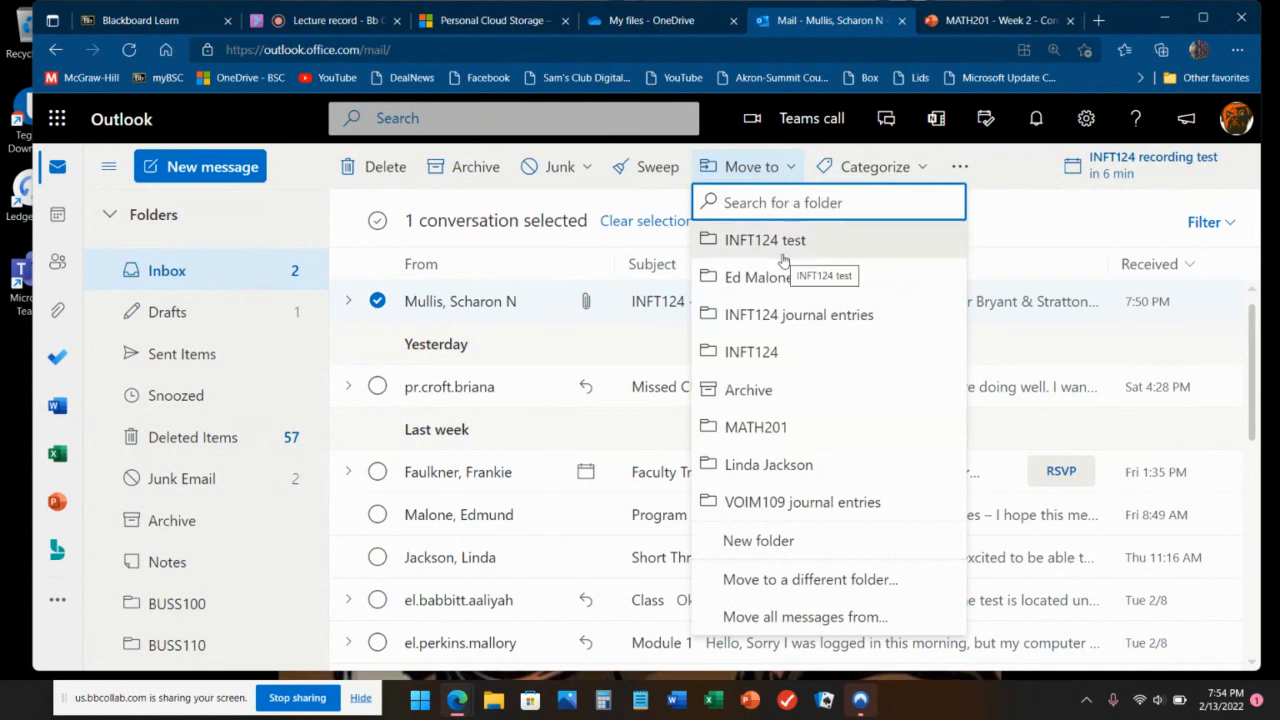
pyautogui.click(375, 304)
pyautogui.scroll(-5, 200, 343)
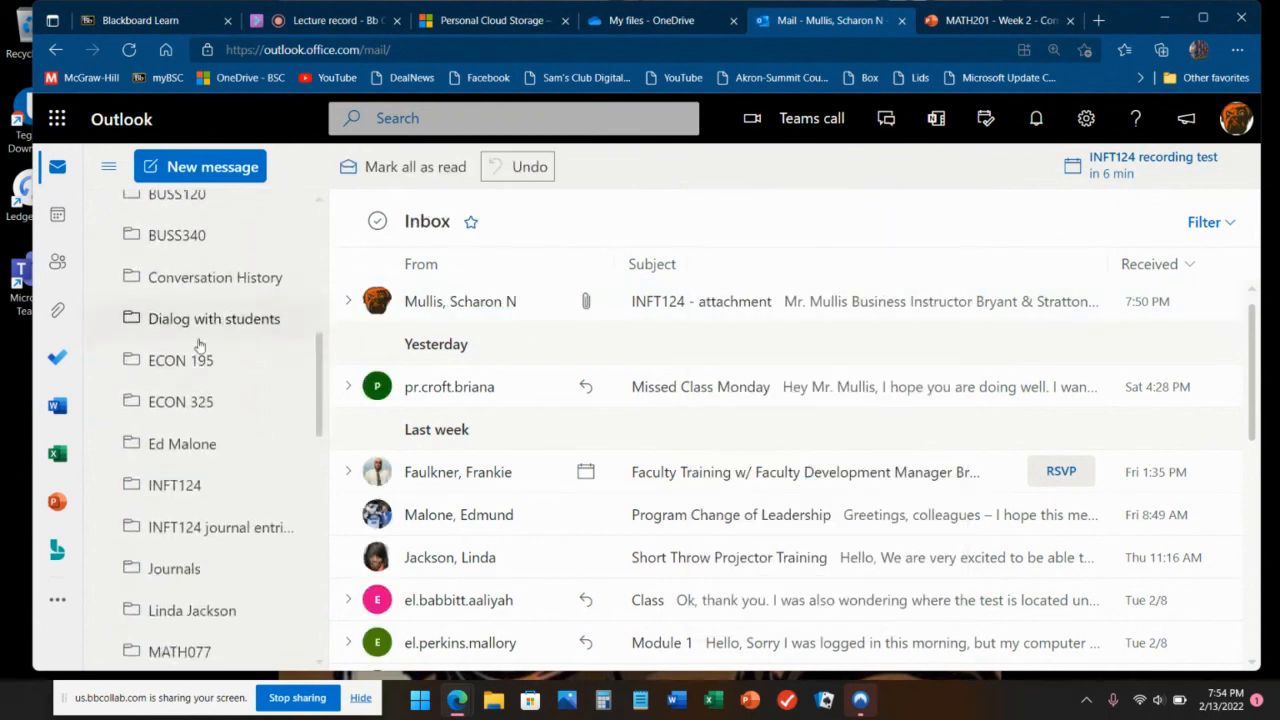
pyautogui.scroll(-6, 200, 340)
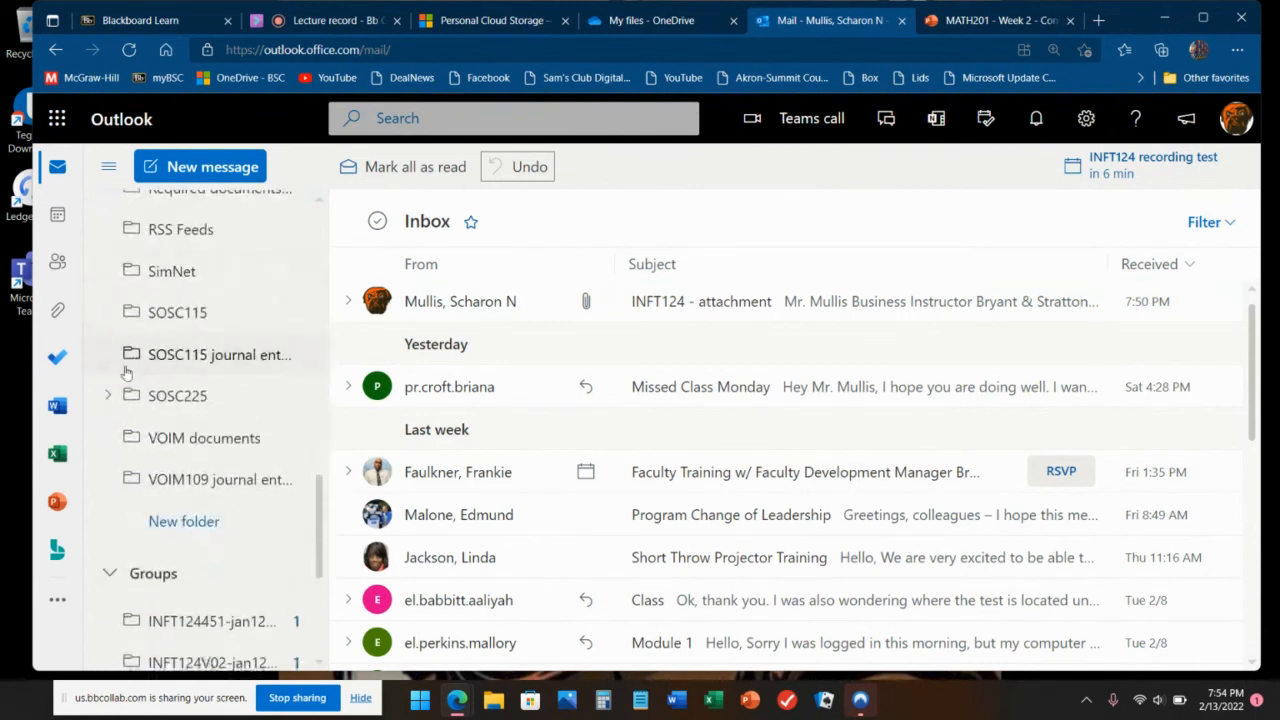
pyautogui.click(110, 398)
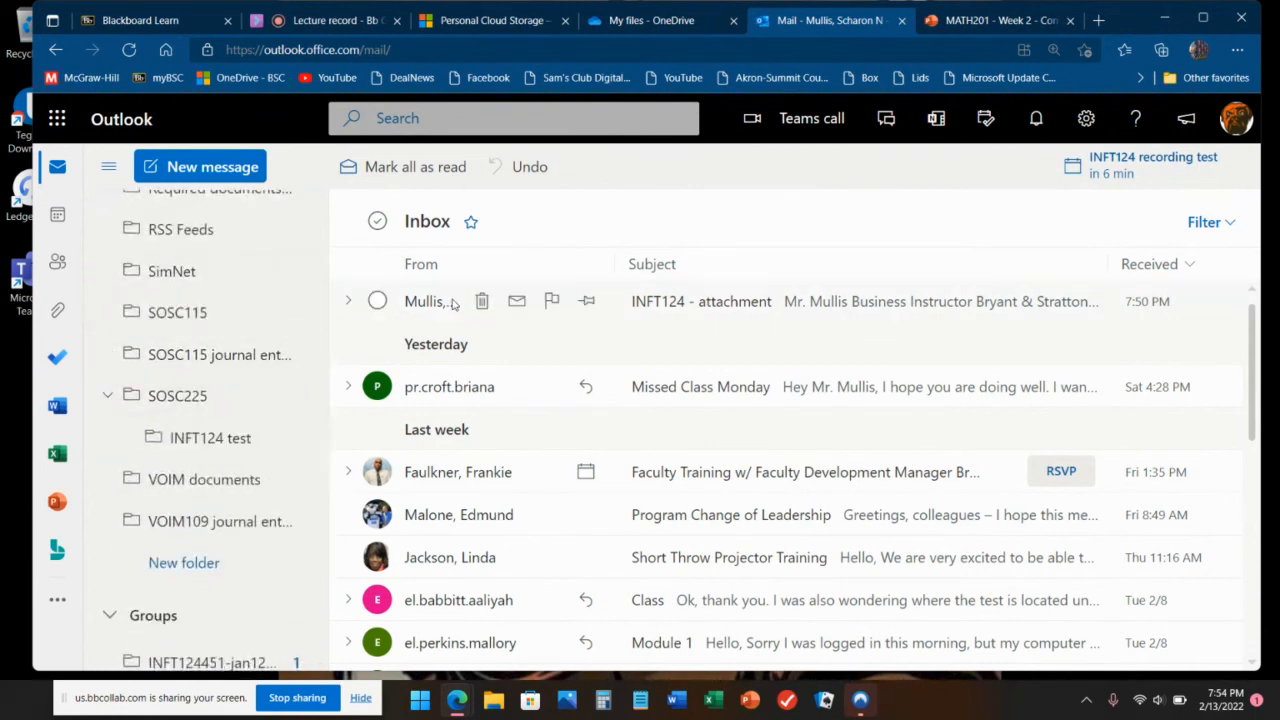
pyautogui.moveTo(283, 388); pyautogui.dragTo(205, 444)
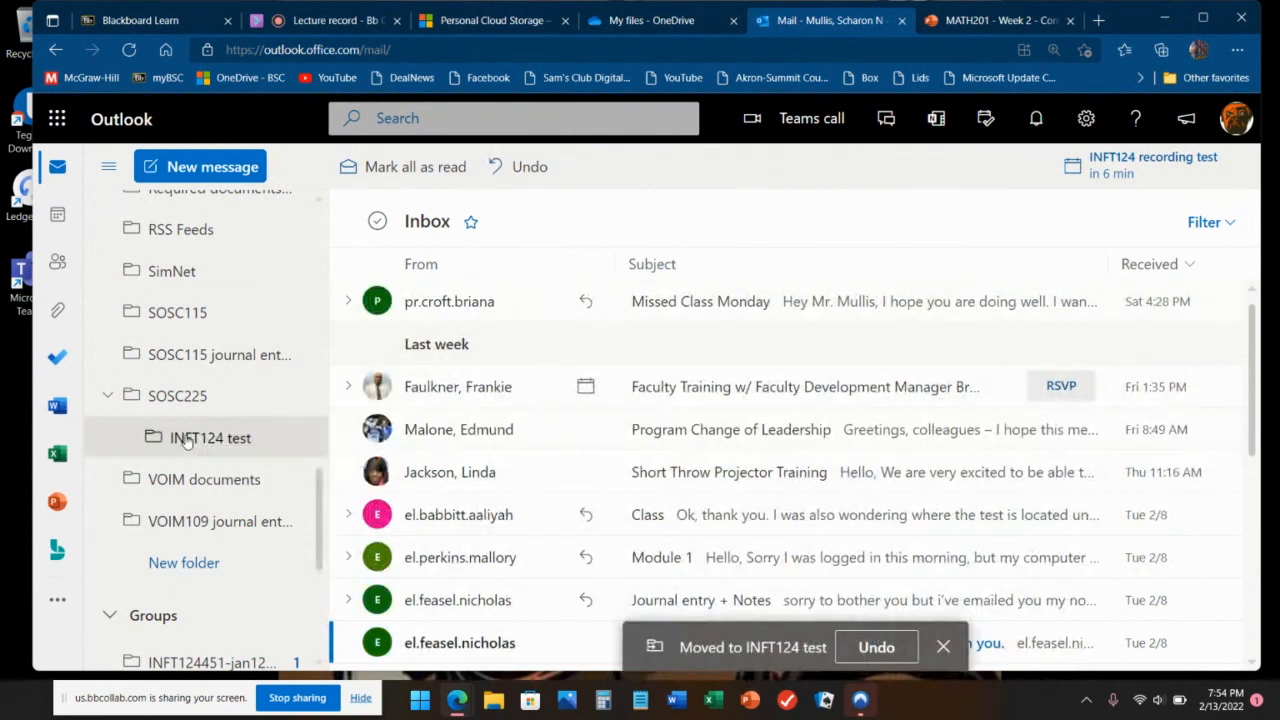
pyautogui.click(186, 442)
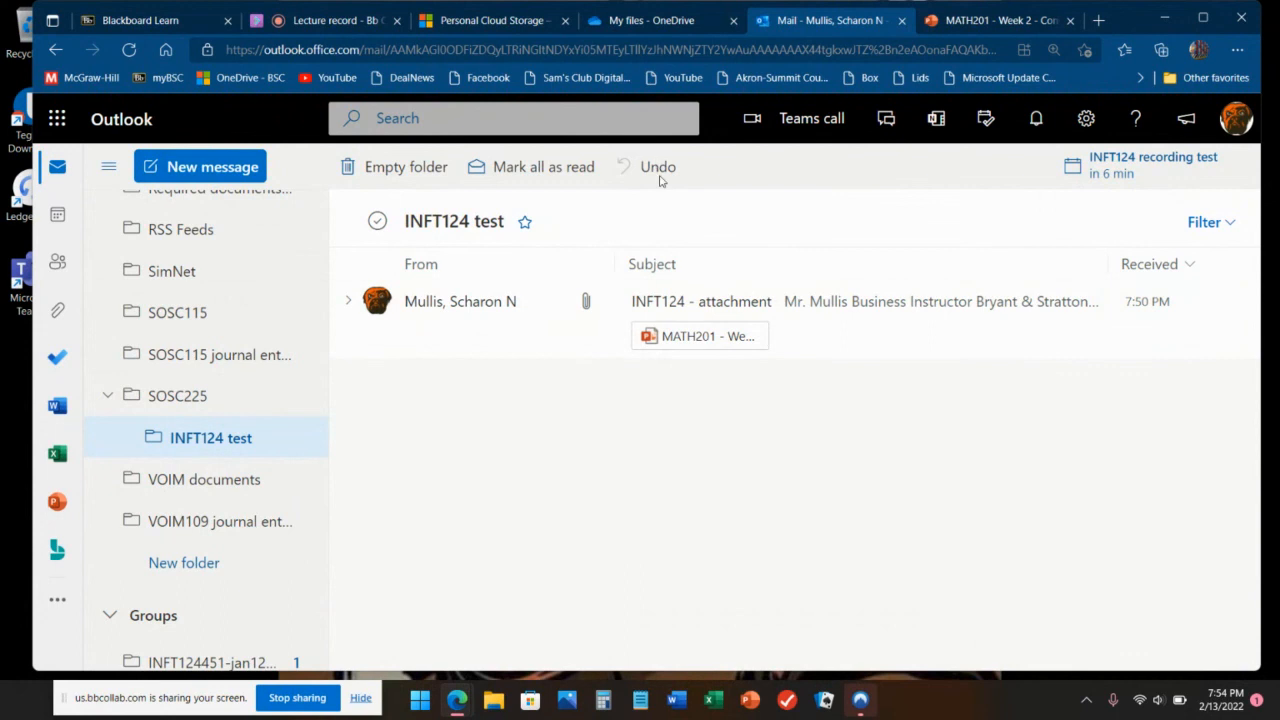
# Step: Move the 'INFT124 - attachment' message from INFT124 test back to the Inbox
pyautogui.click(377, 302)
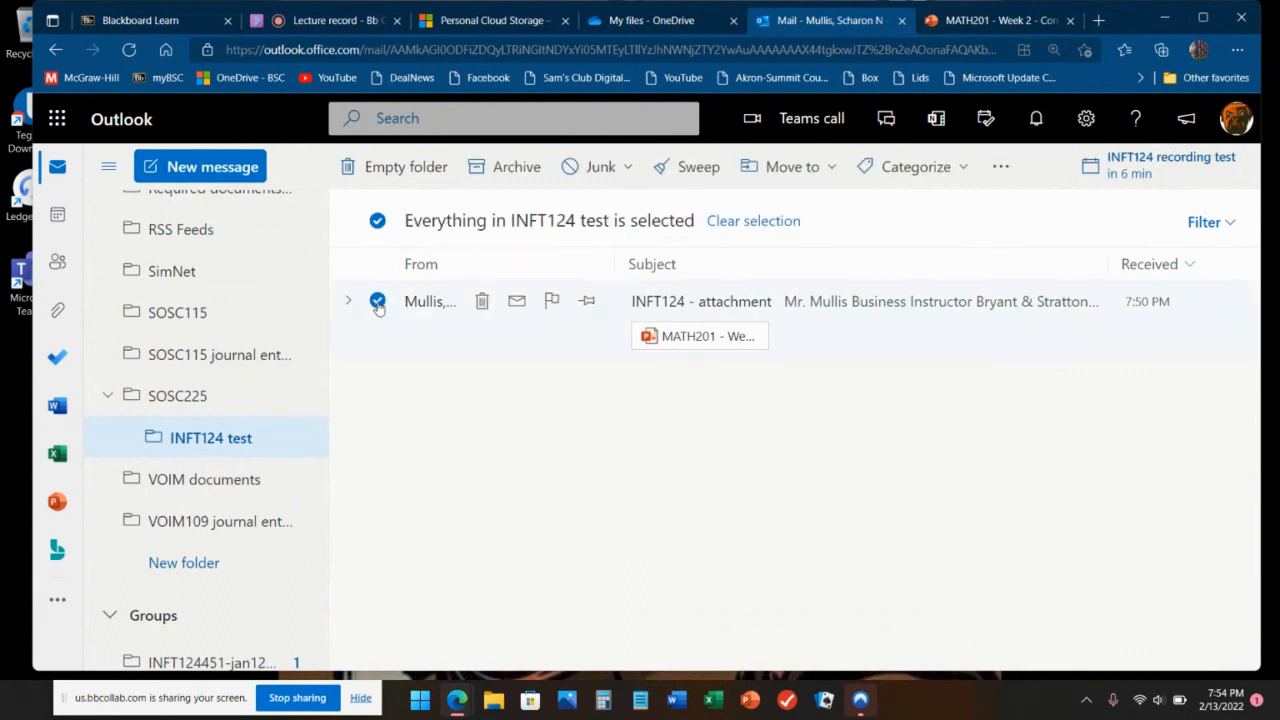
pyautogui.click(792, 167)
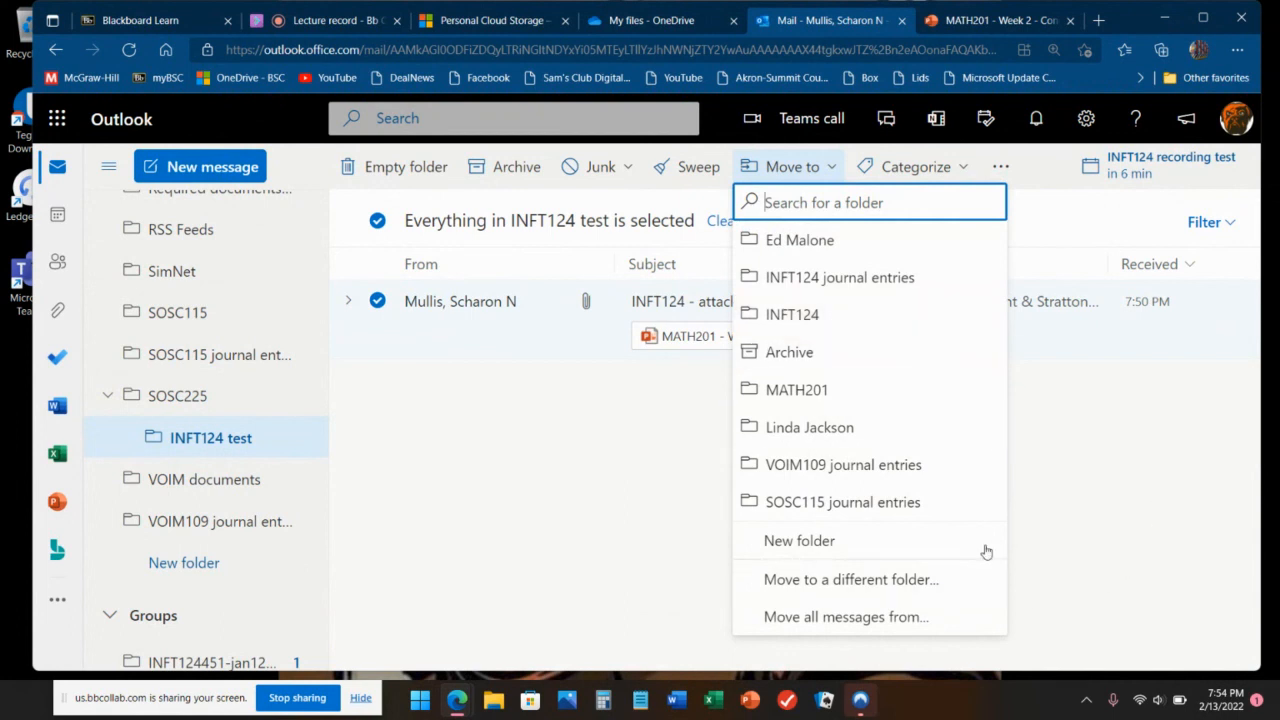
pyautogui.click(862, 594)
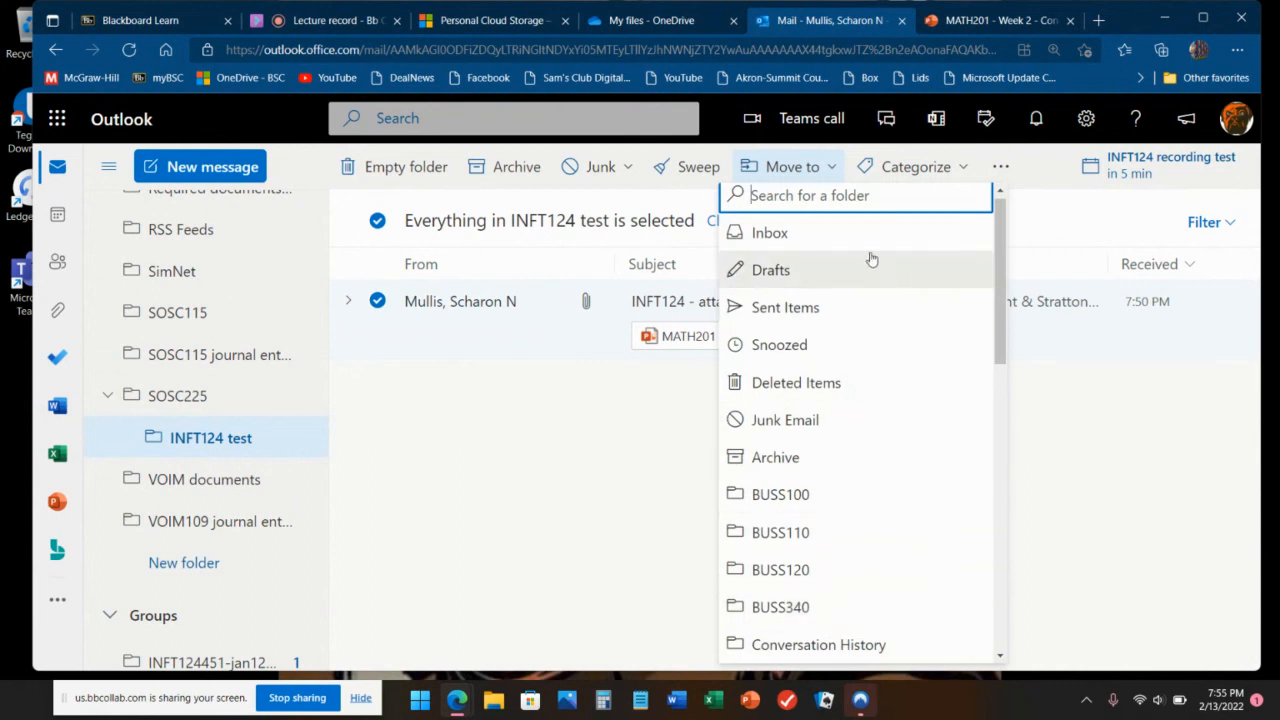
pyautogui.click(556, 530)
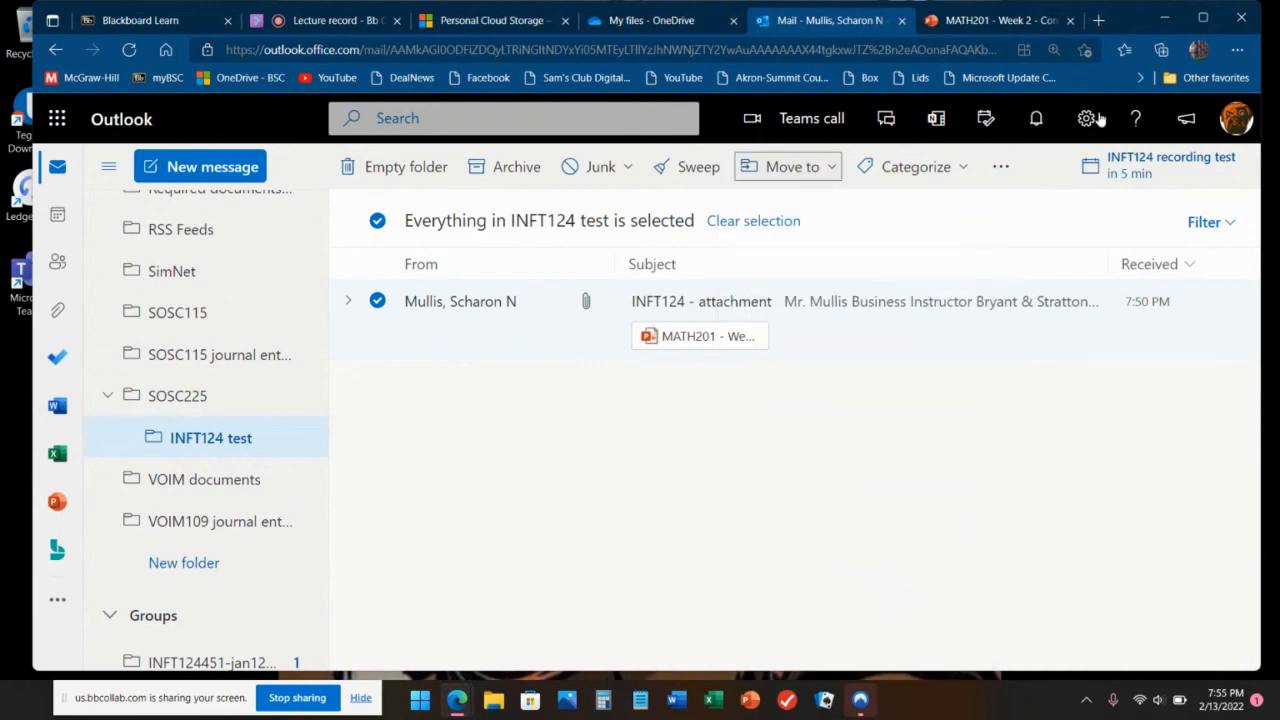
pyautogui.click(820, 170)
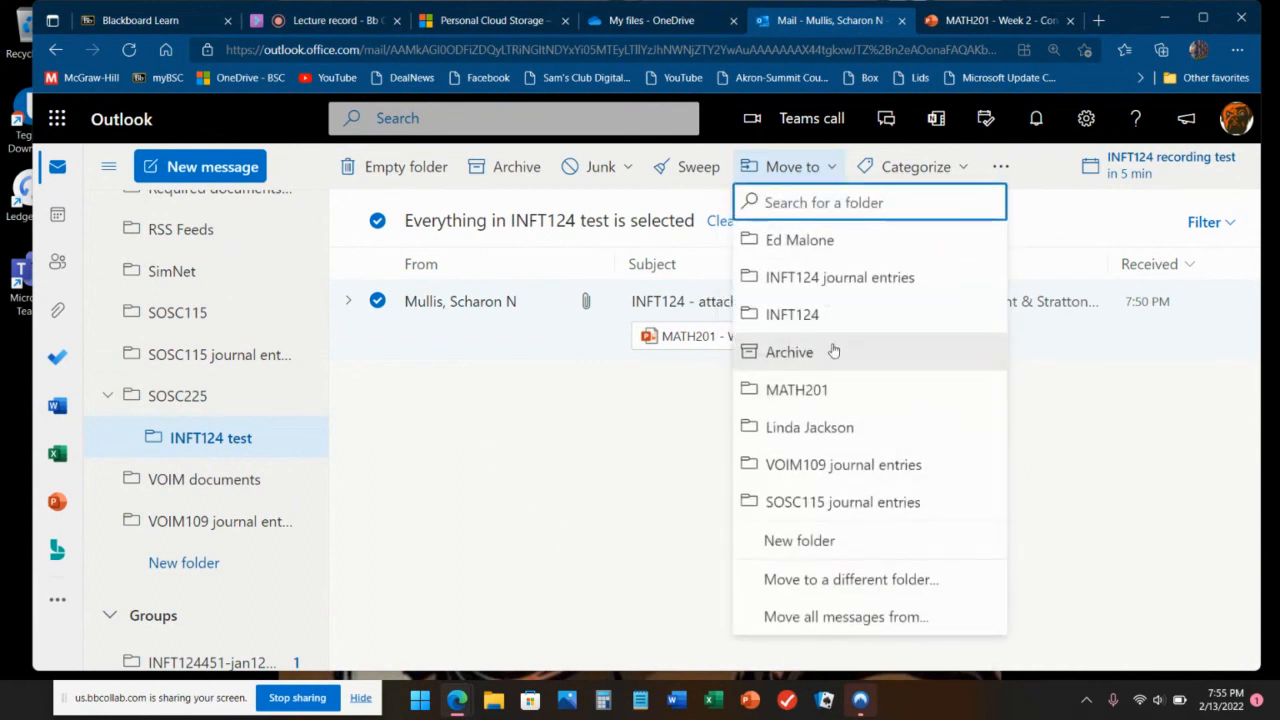
pyautogui.click(850, 590)
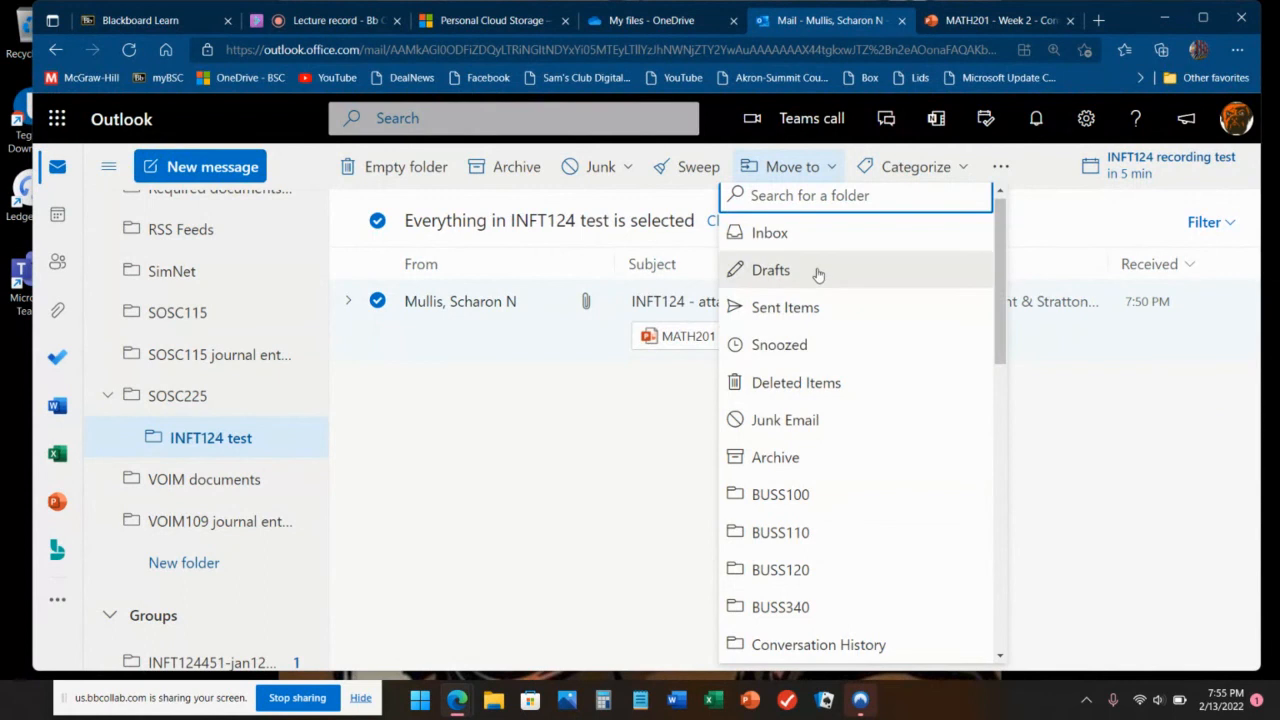
pyautogui.click(814, 233)
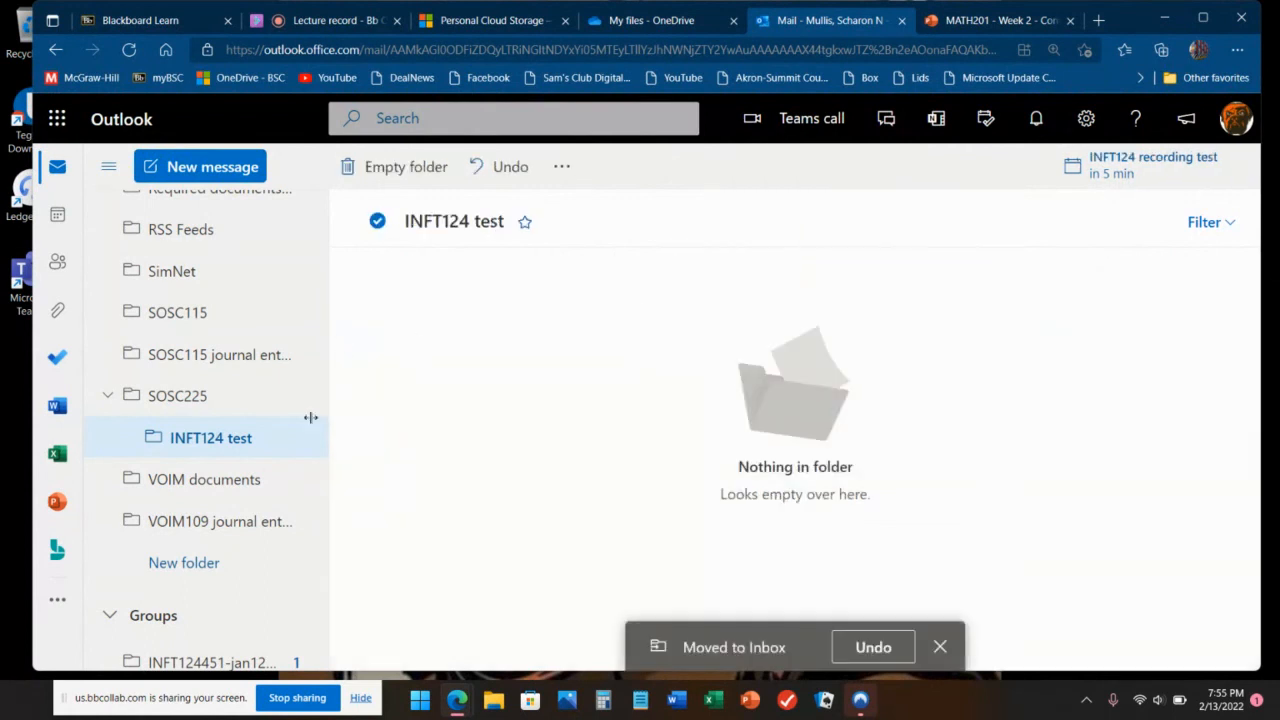
pyautogui.scroll(10, 160, 412)
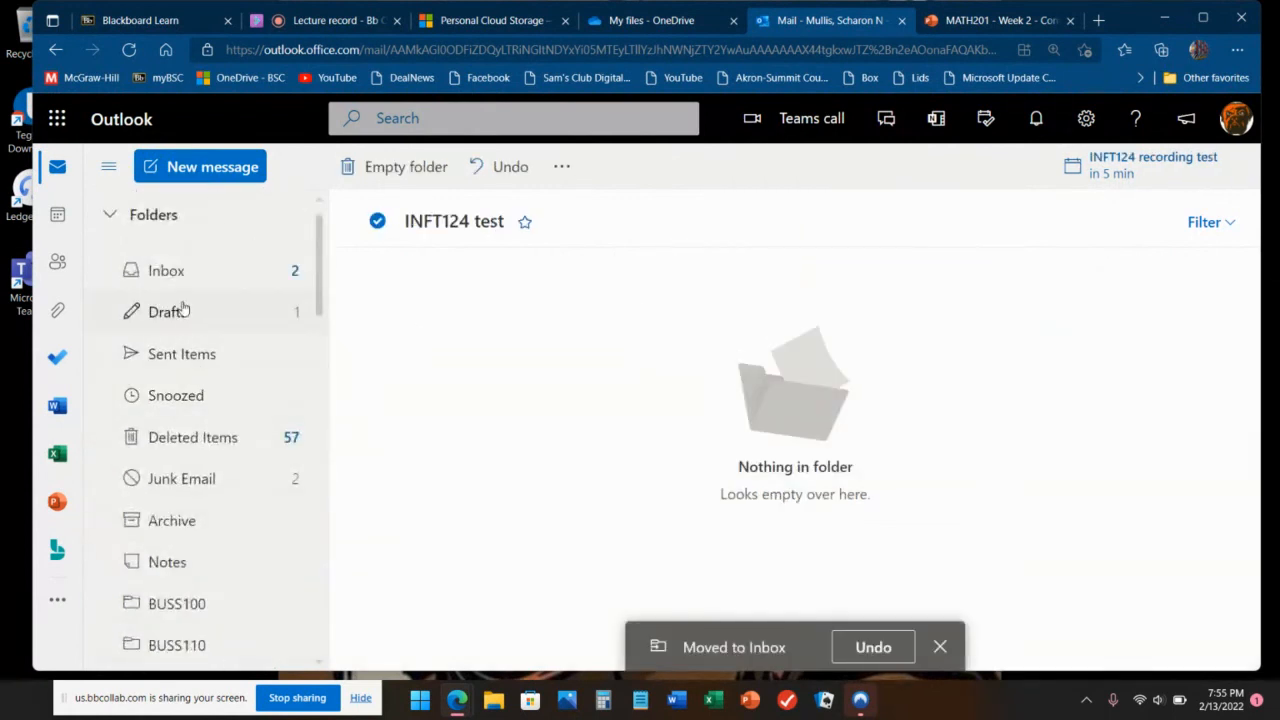
# Step: From the Inbox, move the message into INFT124 test again and open that folder to confirm
pyautogui.click(160, 271)
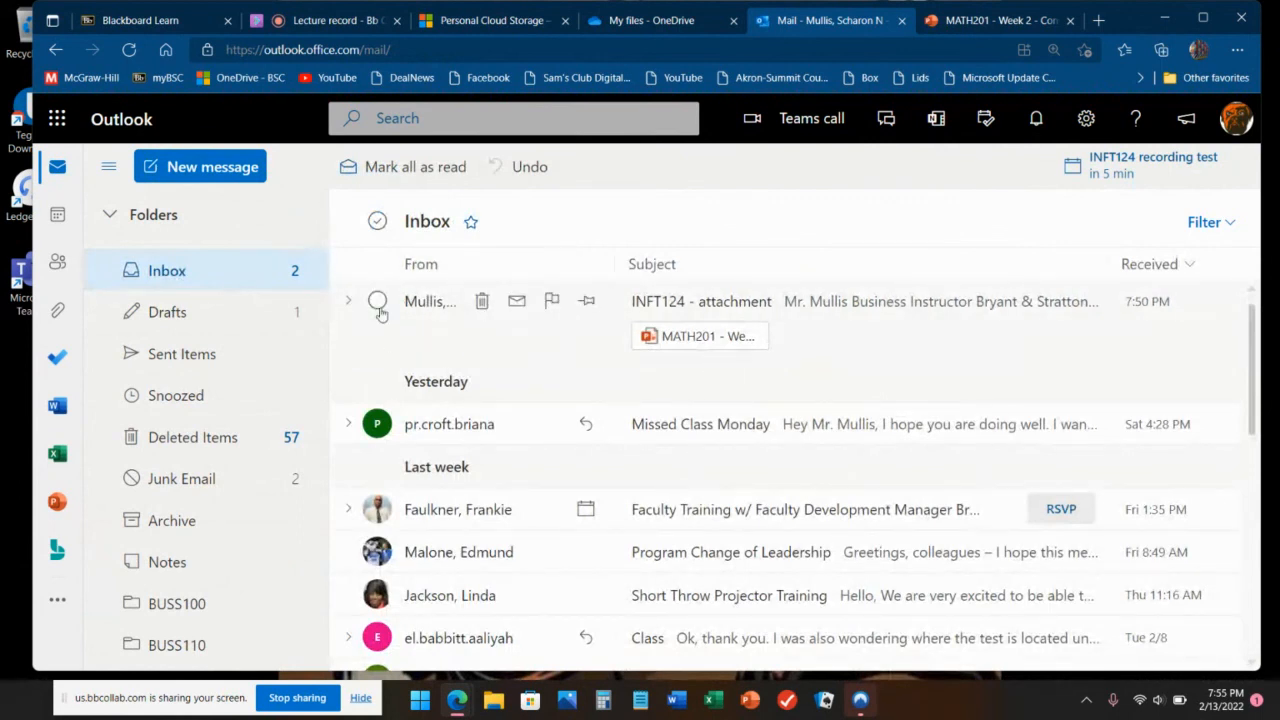
pyautogui.click(378, 304)
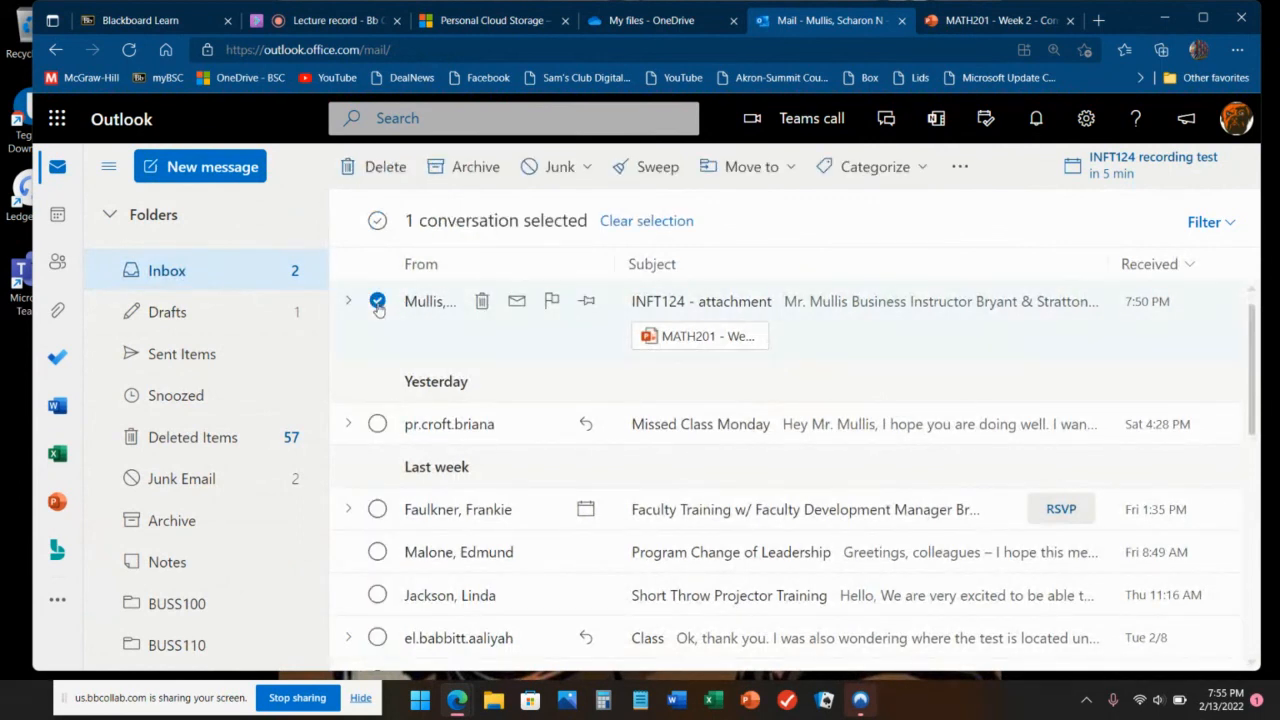
pyautogui.click(740, 172)
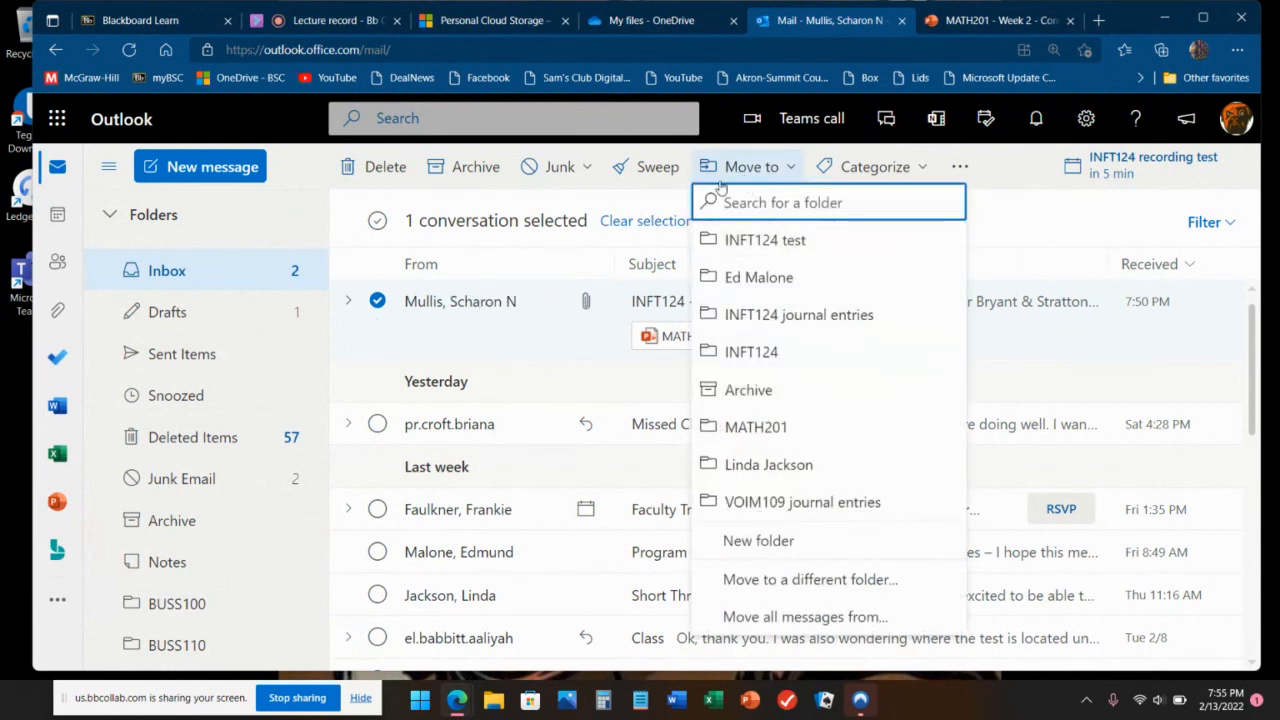
pyautogui.click(755, 242)
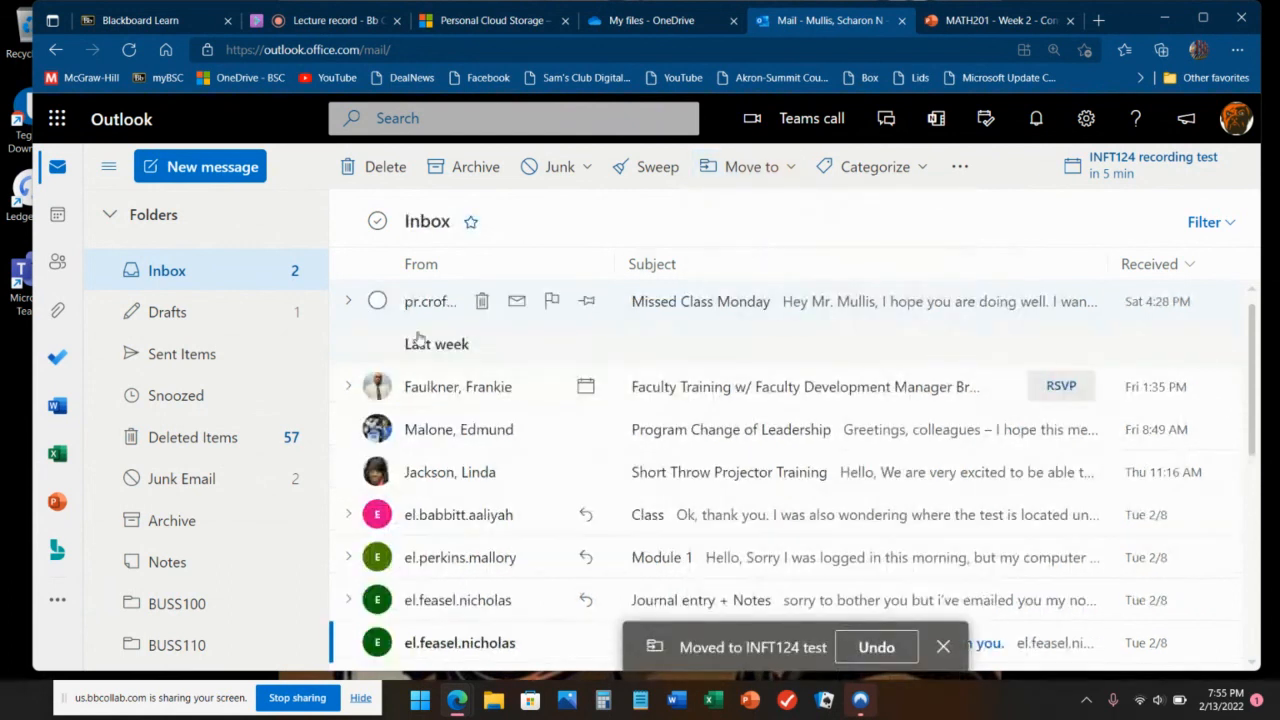
pyautogui.scroll(-5, 191, 426)
pyautogui.scroll(-8, 191, 426)
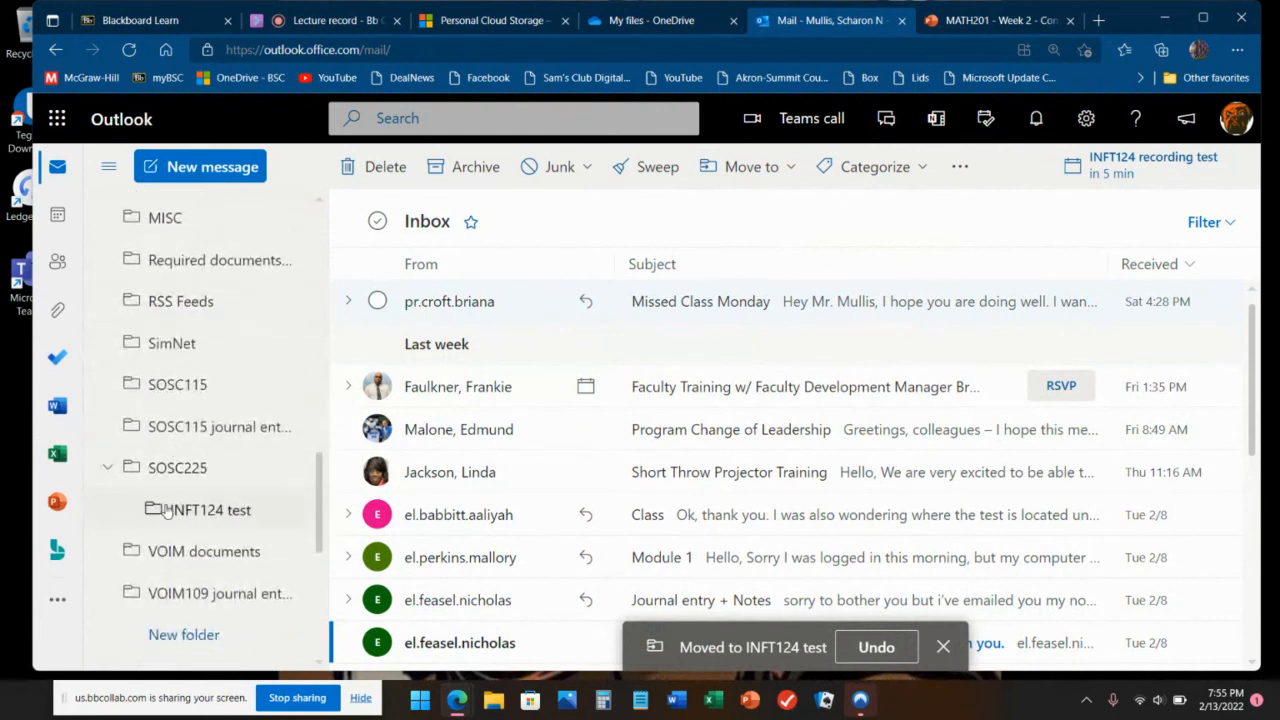
pyautogui.click(162, 510)
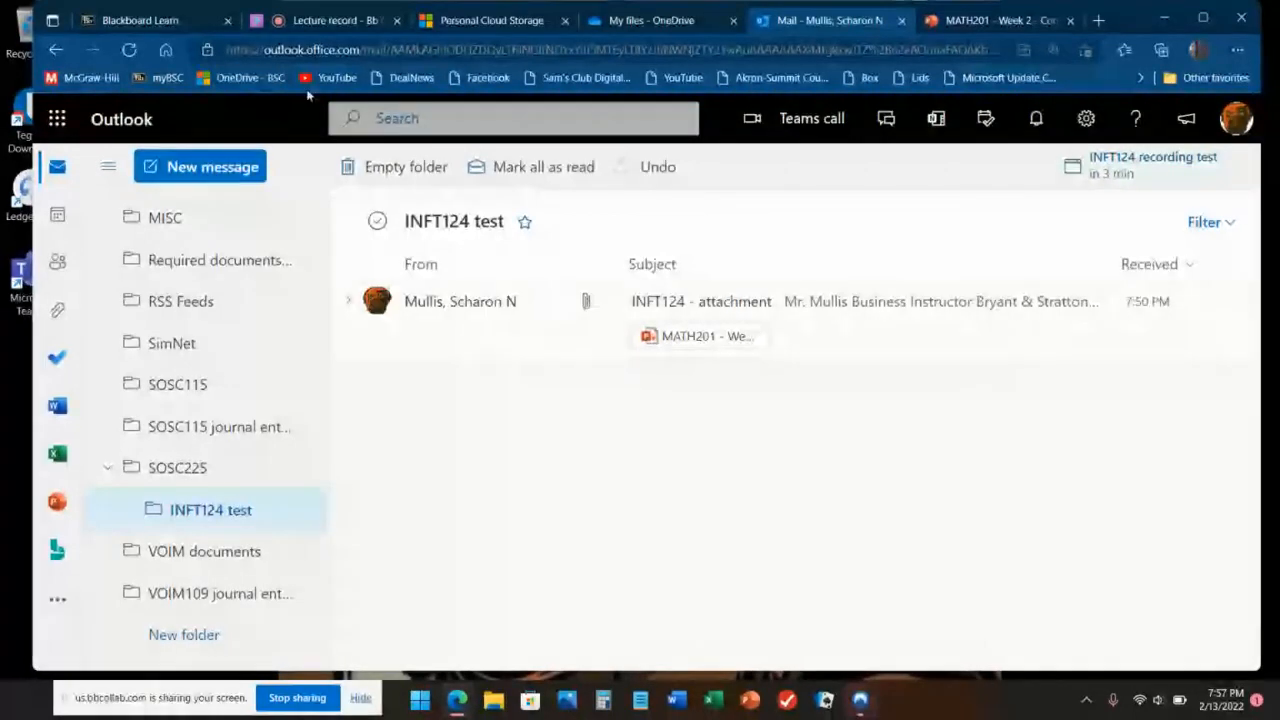
# Step: Switch to the 'Lecture record' Blackboard Collaborate browser tab
pyautogui.click(329, 30)
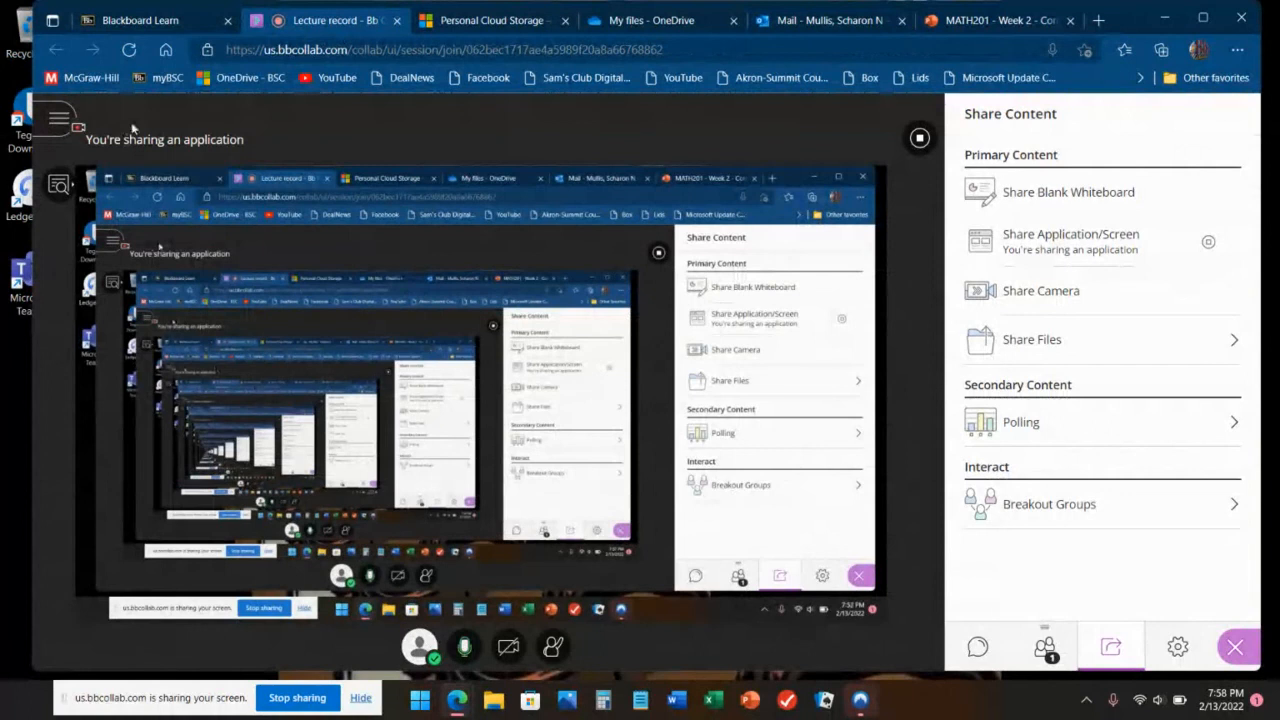
# Step: Open the Collaborate session menu with Stop Recording and Leave session
pyautogui.click(58, 119)
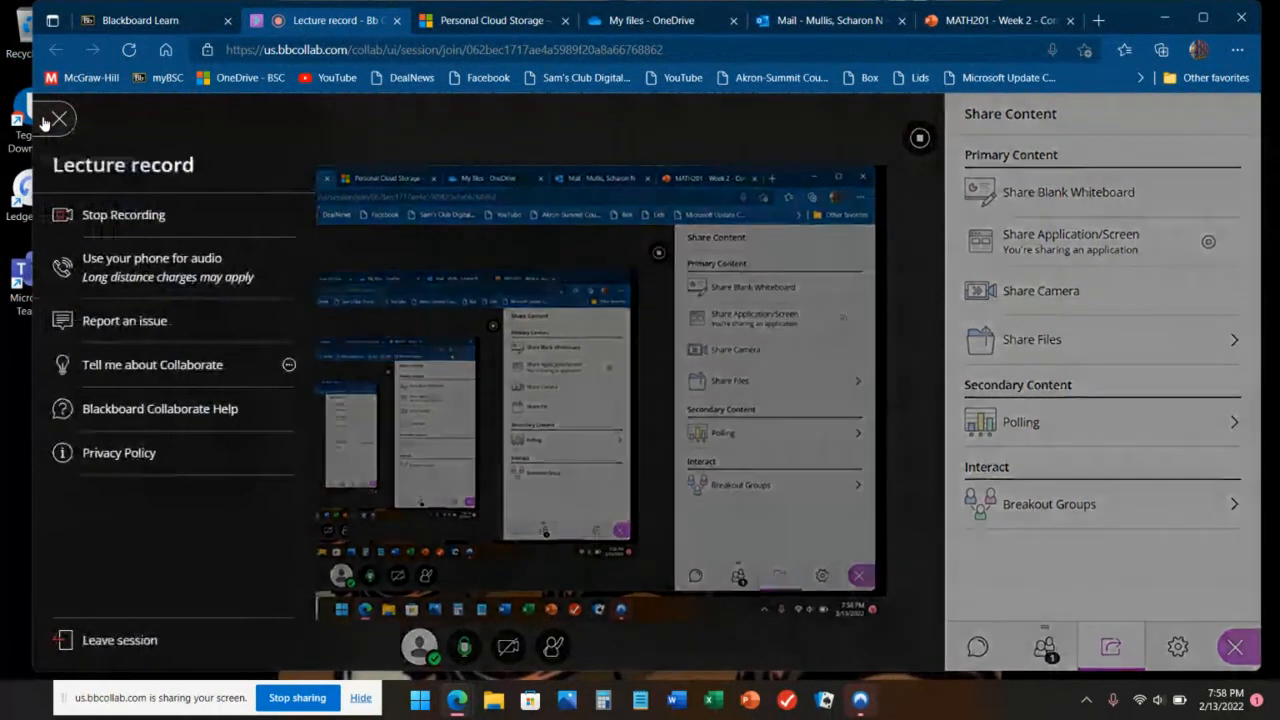